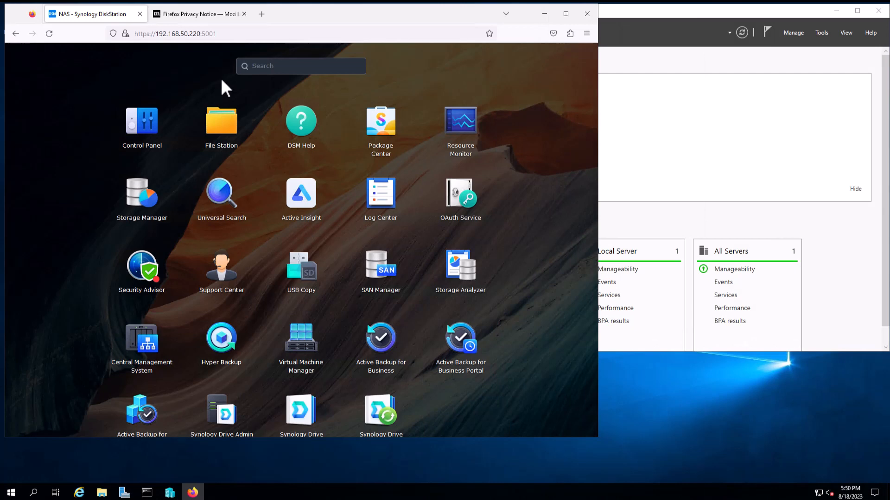
Minimize the Firefox, Mozilla download page and Server Manager windows, and move the Hyper-V Manager window slightly higher on the desktop.
{"action": "left_click", "coordinate": [546, 11]}
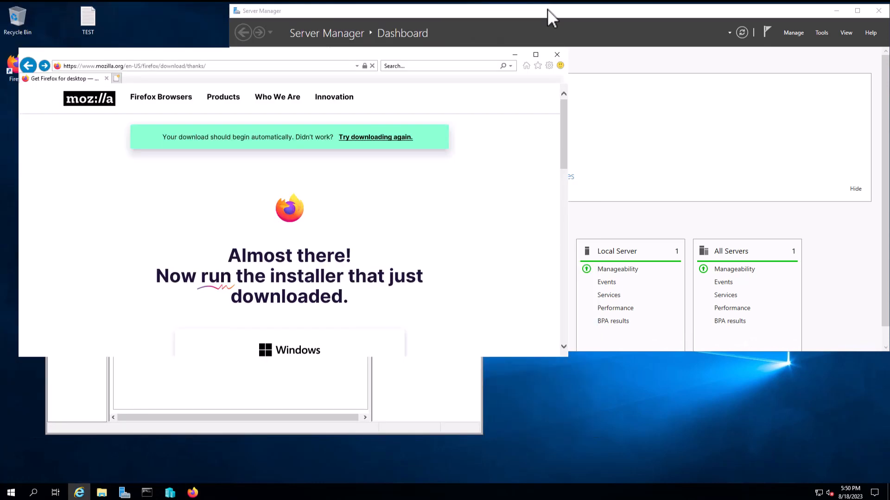
{"action": "left_click", "coordinate": [515, 55]}
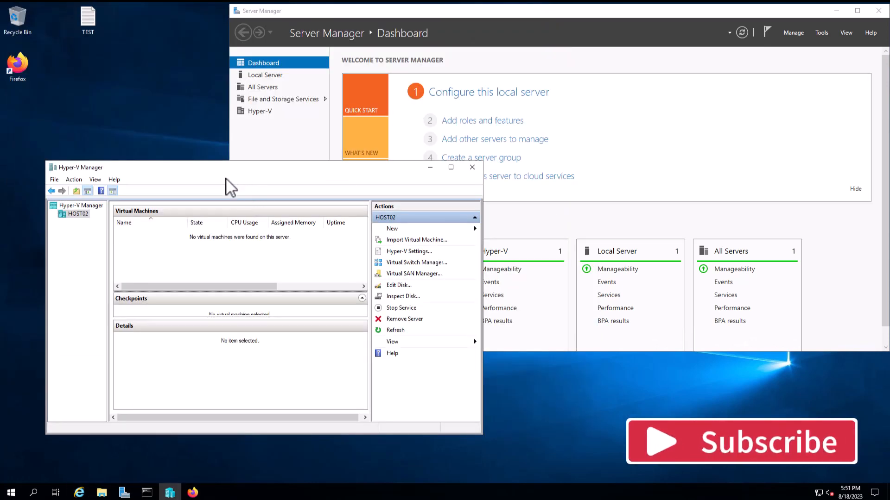
{"action": "left_click", "coordinate": [836, 10]}
{"action": "left_click_drag", "start_coordinate": [303, 172], "coordinate": [306, 145]}
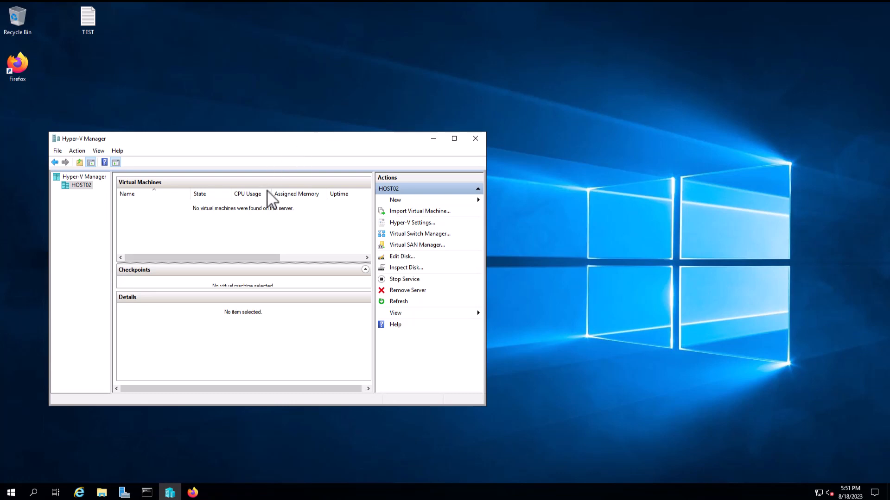
Switch to Firefox and open Synology's Download Center in the Firefox Privacy Notice tab.
{"action": "left_click", "coordinate": [194, 493]}
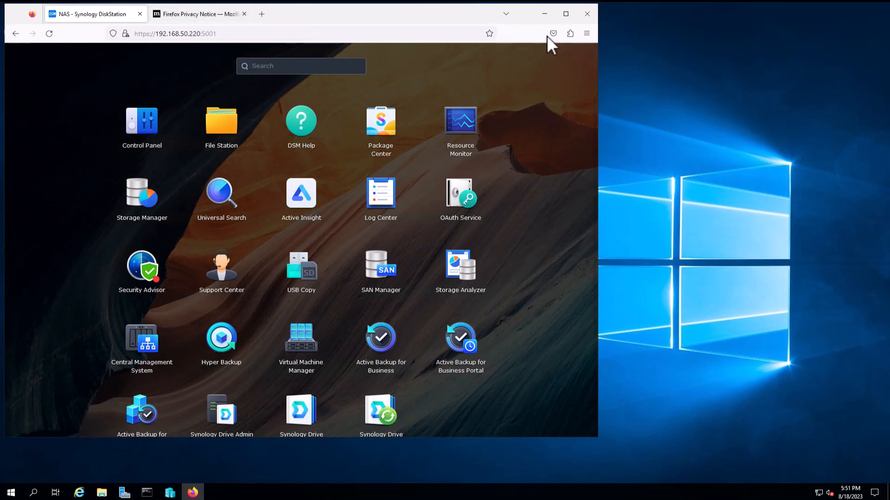
{"action": "left_click", "coordinate": [214, 16]}
{"action": "left_click", "coordinate": [236, 35]}
{"action": "type", "text": "g"}
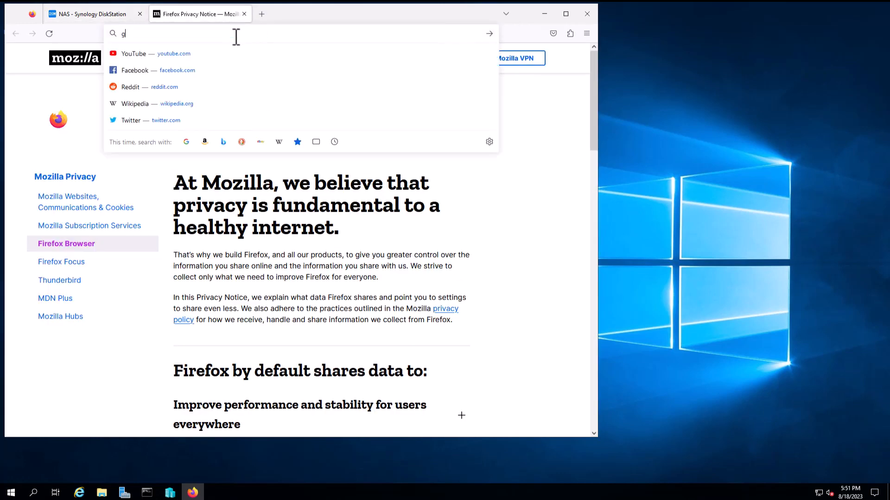
{"action": "type", "text": "oo"}
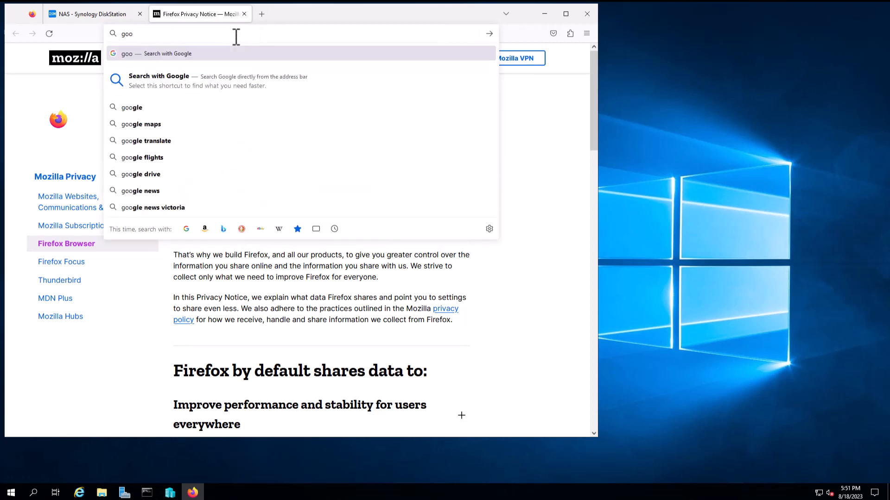
{"action": "key", "text": "BackSpace"}
{"action": "key", "text": "BackSpace"}
{"action": "key", "text": "BackSpace"}
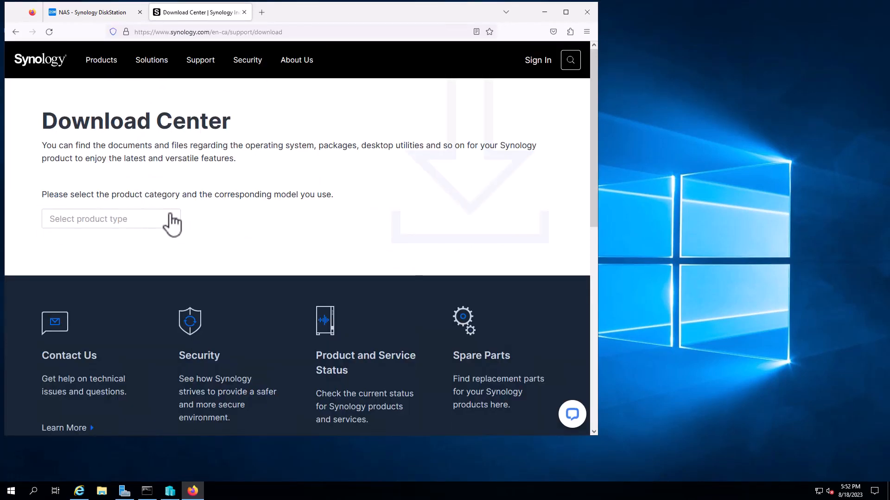
Find the downloads for the NAS model DS423+ and show its Desktop Utilities.
{"action": "left_click", "coordinate": [169, 222]}
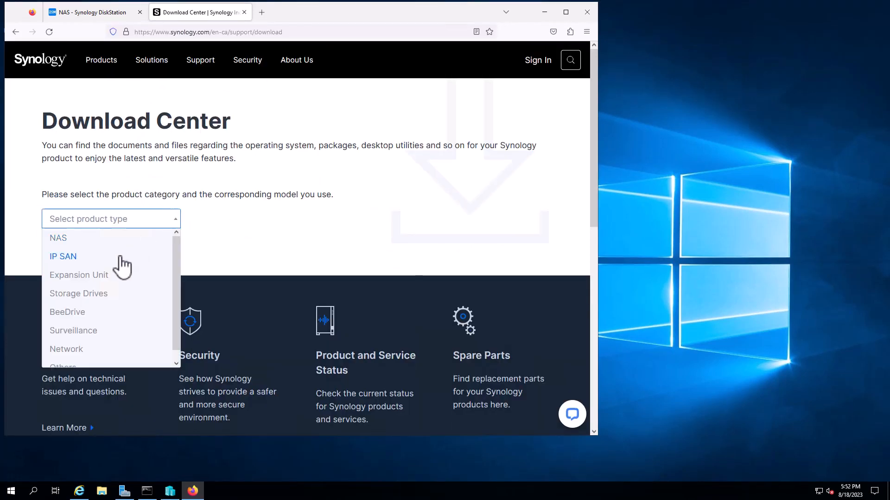
{"action": "left_click", "coordinate": [111, 239]}
{"action": "left_click", "coordinate": [222, 225]}
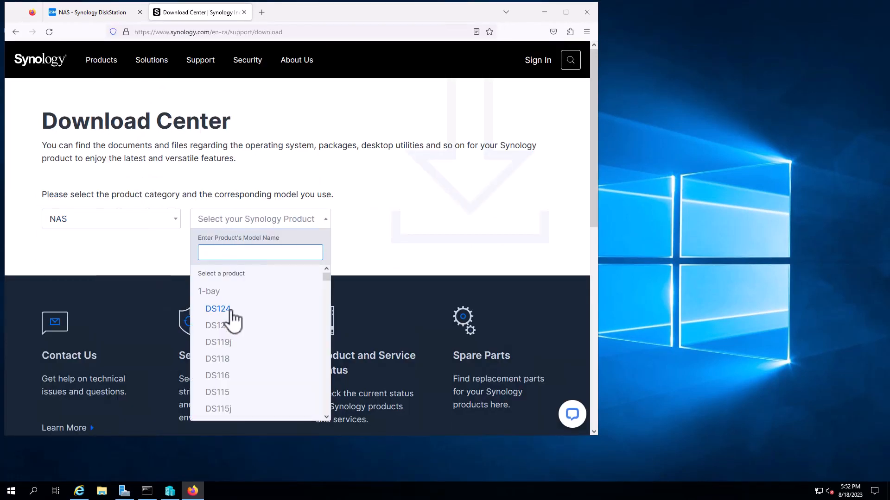
{"action": "type", "text": "ds"}
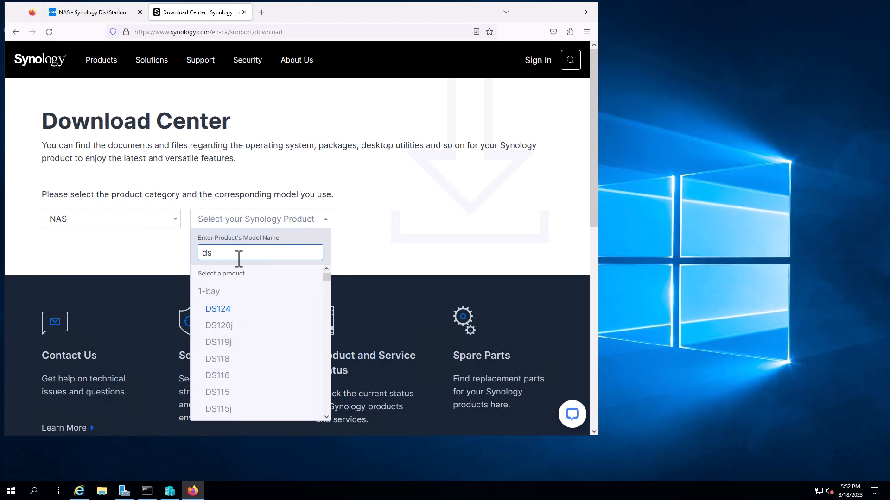
{"action": "type", "text": "42"}
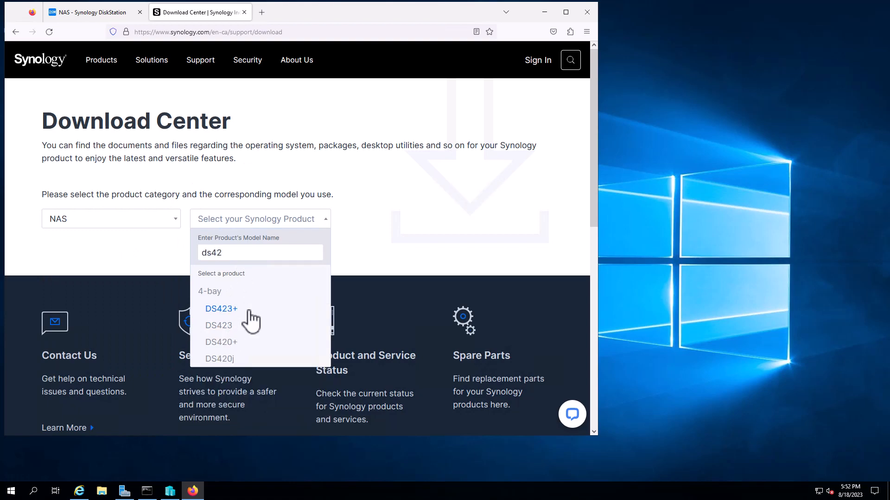
{"action": "left_click", "coordinate": [250, 312]}
{"action": "left_click", "coordinate": [160, 134]}
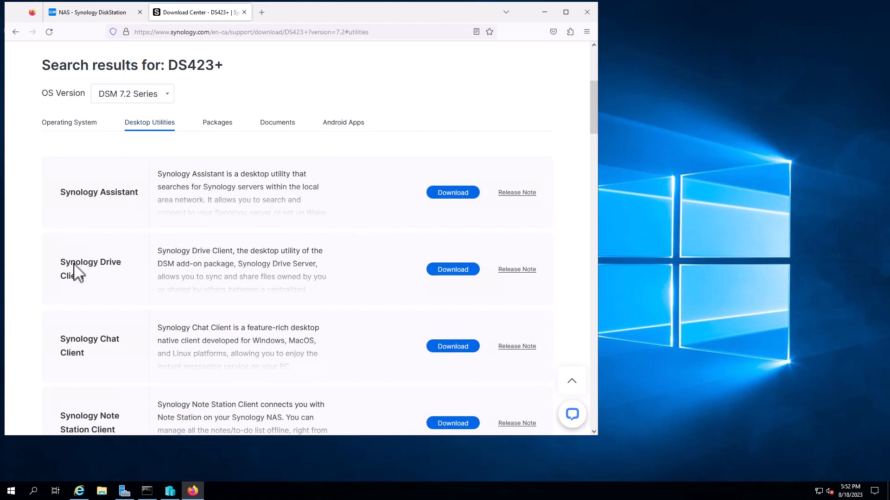
Download the Windows (64 bits, msi) version of Synology Active Backup for Business Agent.
{"action": "scroll", "coordinate": [77, 274], "scroll_direction": "down", "scroll_amount": 2}
{"action": "scroll", "coordinate": [91, 278], "scroll_direction": "down", "scroll_amount": 2}
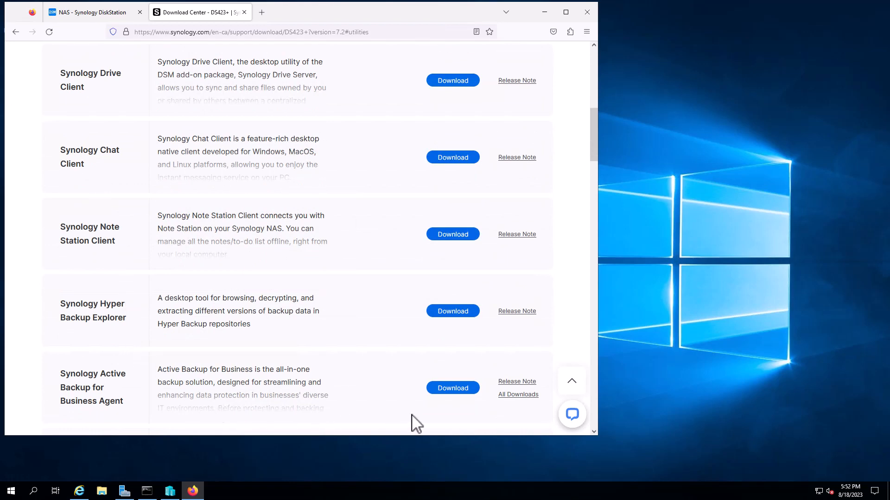
{"action": "left_click", "coordinate": [468, 397]}
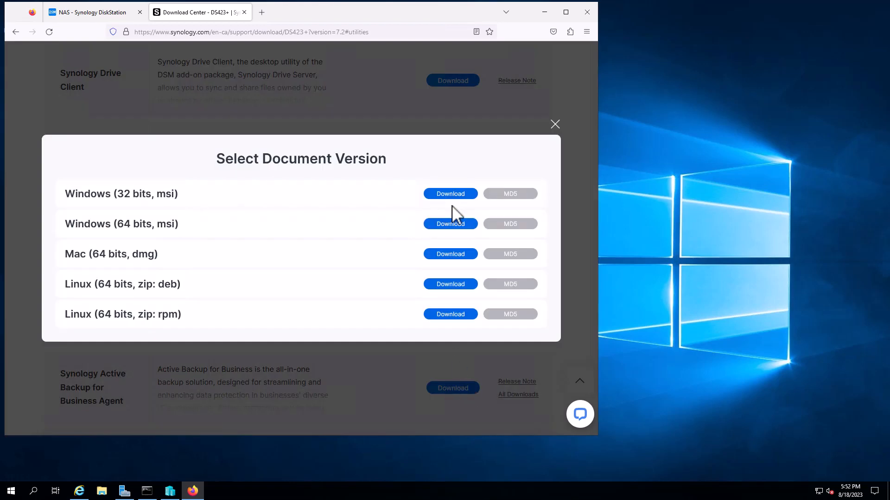
{"action": "left_click", "coordinate": [456, 225]}
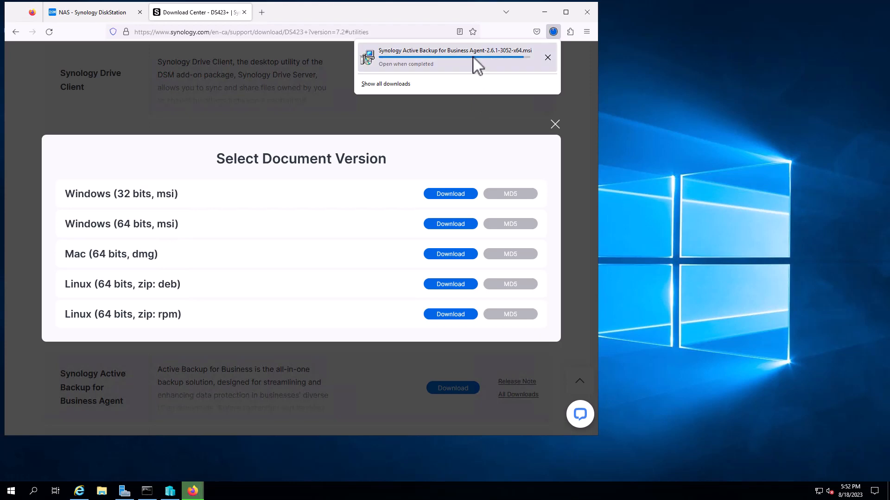
Run the downloaded agent installer, accept the license agreement, start the installation and allow it to make changes to the device.
{"action": "left_click", "coordinate": [473, 56]}
{"action": "left_click", "coordinate": [374, 240]}
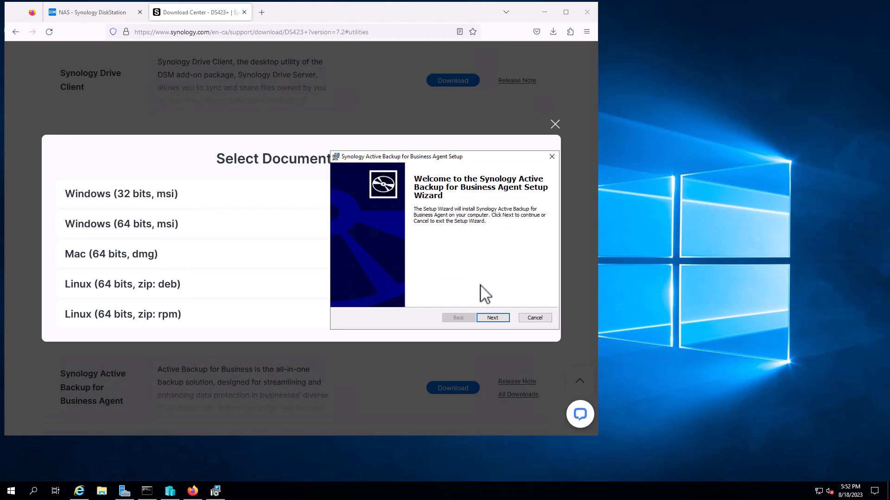
{"action": "left_click_drag", "start_coordinate": [445, 158], "coordinate": [322, 164]}
{"action": "left_click", "coordinate": [371, 324]}
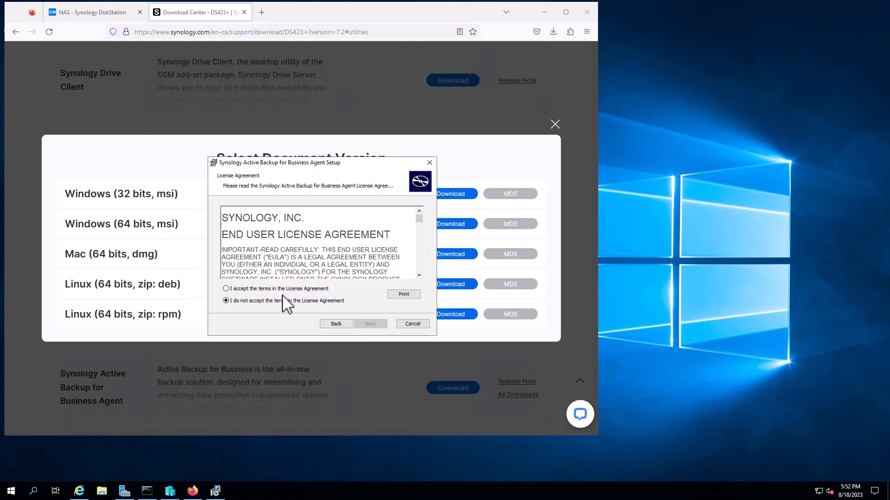
{"action": "left_click", "coordinate": [280, 288]}
{"action": "left_click", "coordinate": [362, 326]}
{"action": "left_click", "coordinate": [363, 327]}
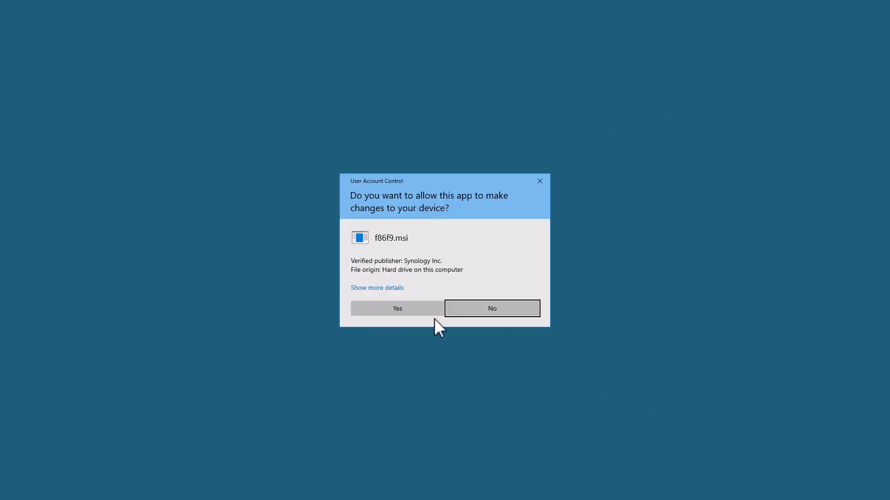
{"action": "left_click", "coordinate": [419, 314]}
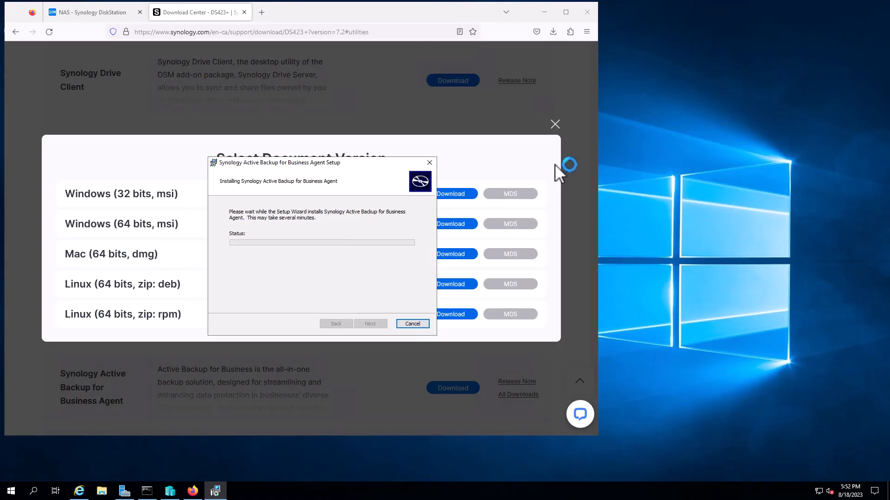
Close the version selection, minimize Firefox, and finish the agent setup with the application set to launch.
{"action": "left_click", "coordinate": [555, 124]}
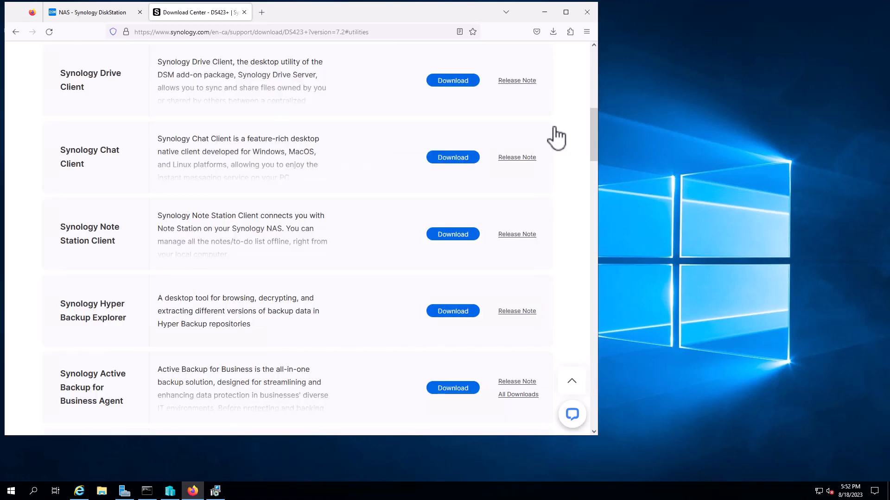
{"action": "left_click", "coordinate": [545, 13]}
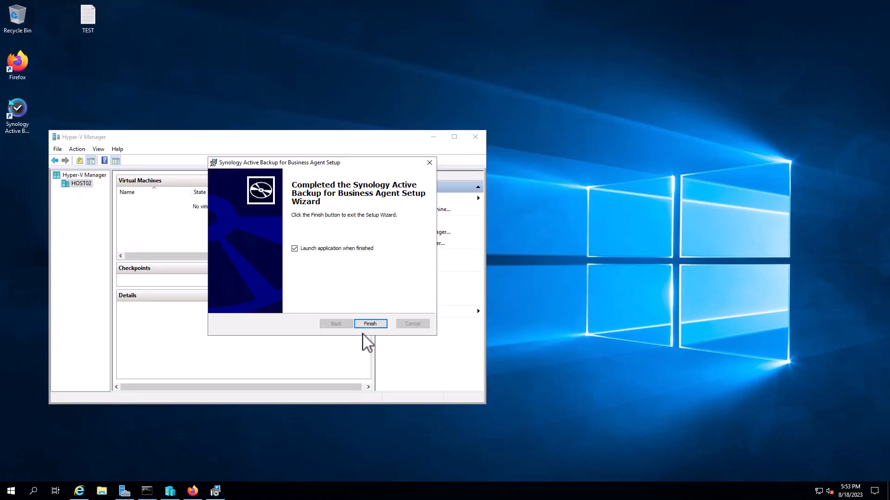
{"action": "left_click", "coordinate": [365, 322]}
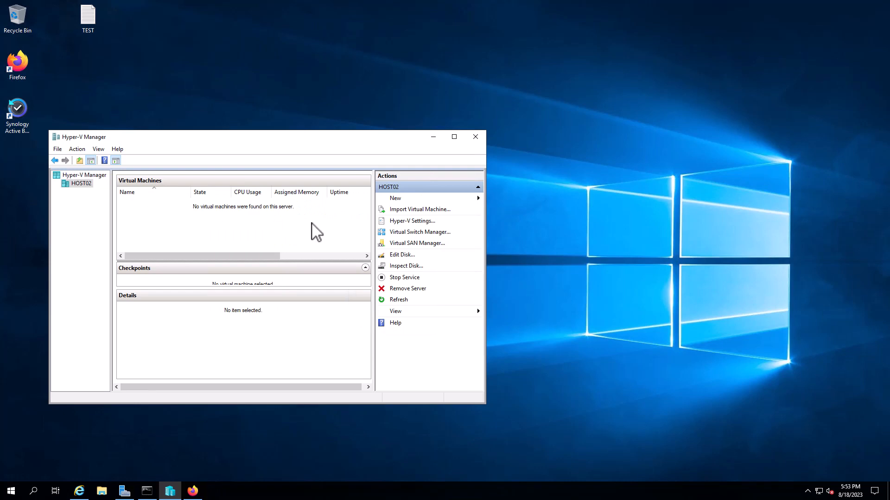
{"action": "left_click", "coordinate": [533, 194]}
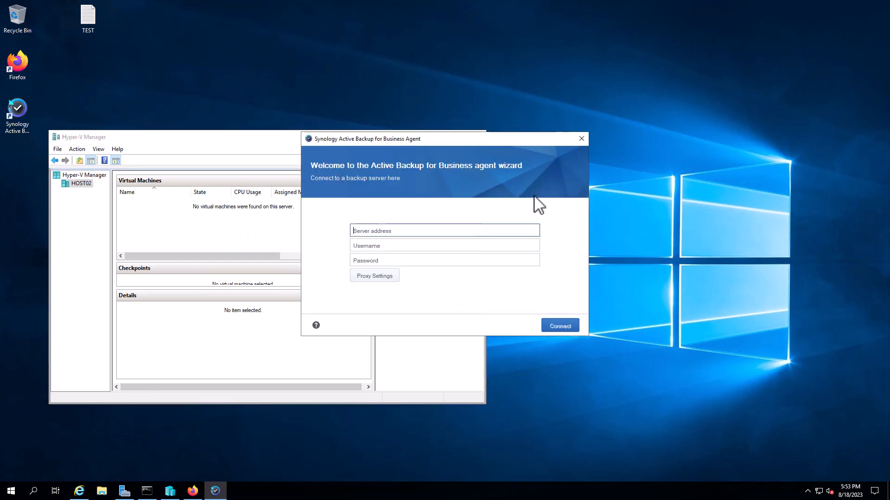
Connect the agent to server 192.168.50.220 with username gotadmin and the account password, proceeding despite the untrusted SSL certificate.
{"action": "left_click_drag", "start_coordinate": [449, 142], "coordinate": [468, 102]}
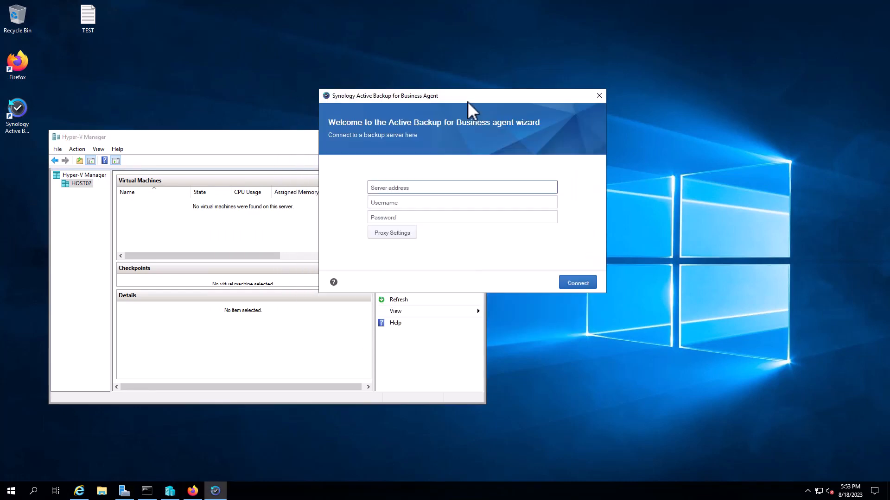
{"action": "left_click", "coordinate": [428, 189]}
{"action": "type", "text": "192.168.50.220"}
{"action": "key", "text": "Tab"}
{"action": "type", "text": "gotadmin"}
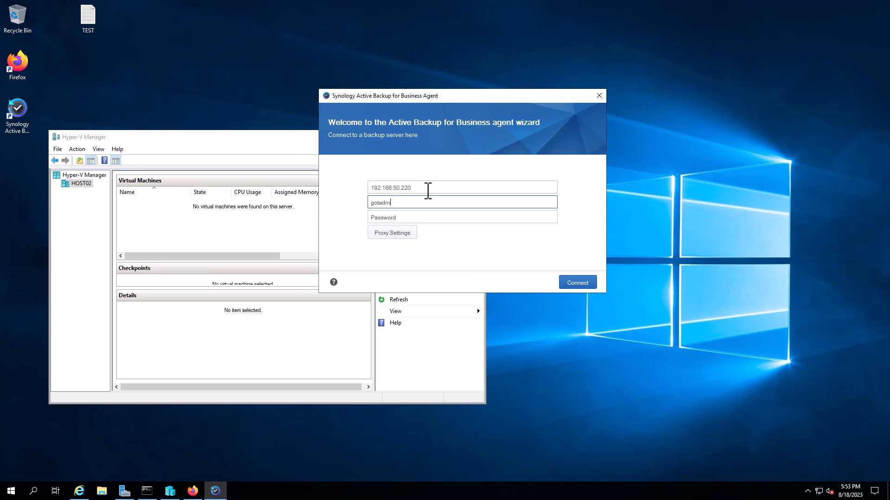
{"action": "key", "text": "Tab"}
{"action": "type", "text": "•••••"}
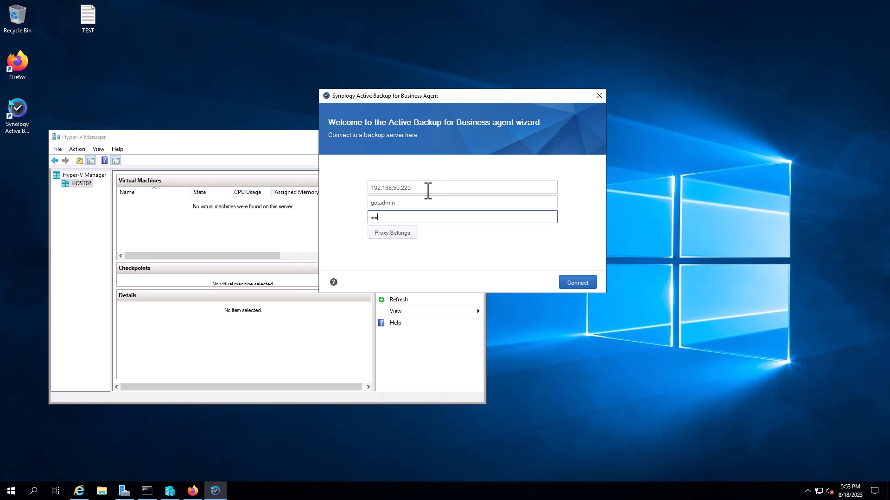
{"action": "type", "text": "••••••••"}
{"action": "left_click", "coordinate": [588, 283]}
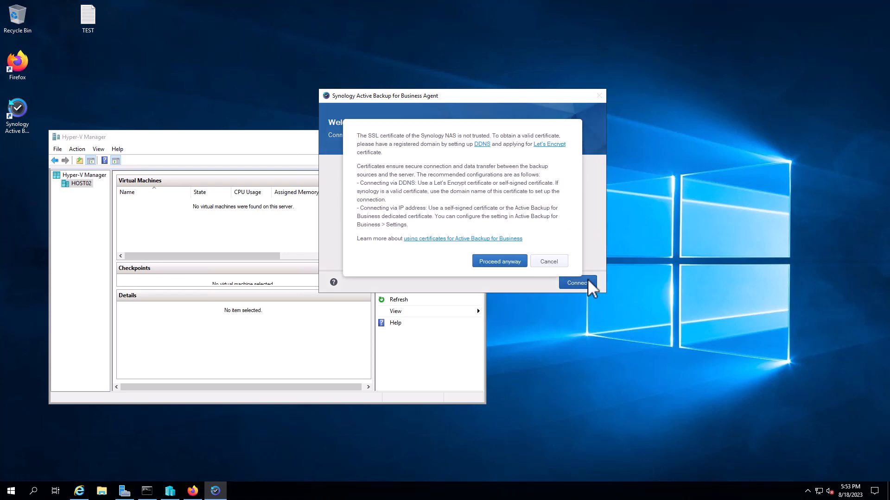
{"action": "left_click", "coordinate": [511, 261]}
Review the backup task summary and confirm creation of the task.
{"action": "left_click", "coordinate": [508, 221]}
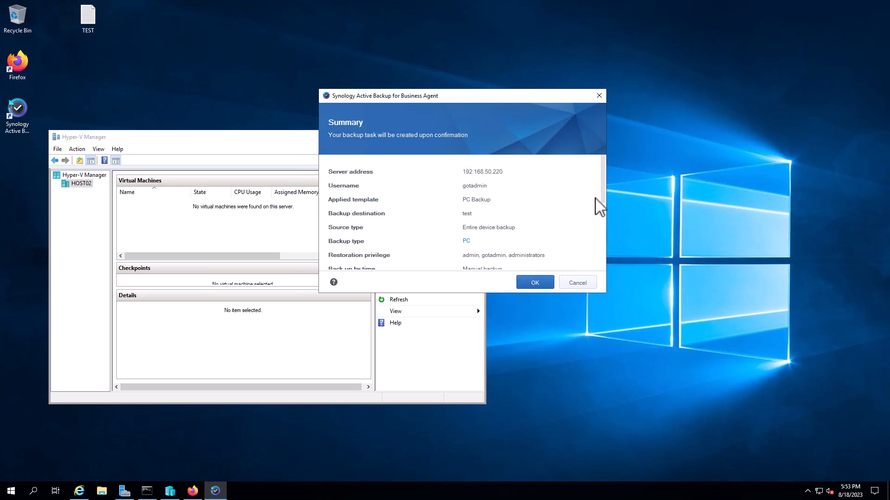
{"action": "mouse_move", "coordinate": [601, 195]}
{"action": "left_mouse_down"}
{"action": "mouse_move", "coordinate": [602, 268]}
{"action": "mouse_move", "coordinate": [601, 202]}
{"action": "left_mouse_up"}
{"action": "scroll", "coordinate": [602, 210], "scroll_direction": "up", "scroll_amount": 2}
{"action": "left_click", "coordinate": [549, 282]}
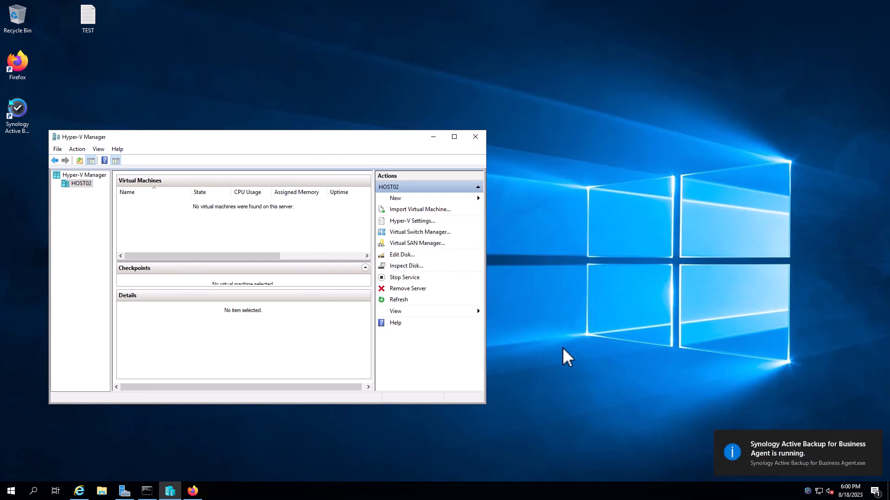
Dismiss the agent notification, switch to Active Backup for Business in Firefox, and examine HOST02's details among the Windows PC/Mac devices.
{"action": "left_click", "coordinate": [769, 456]}
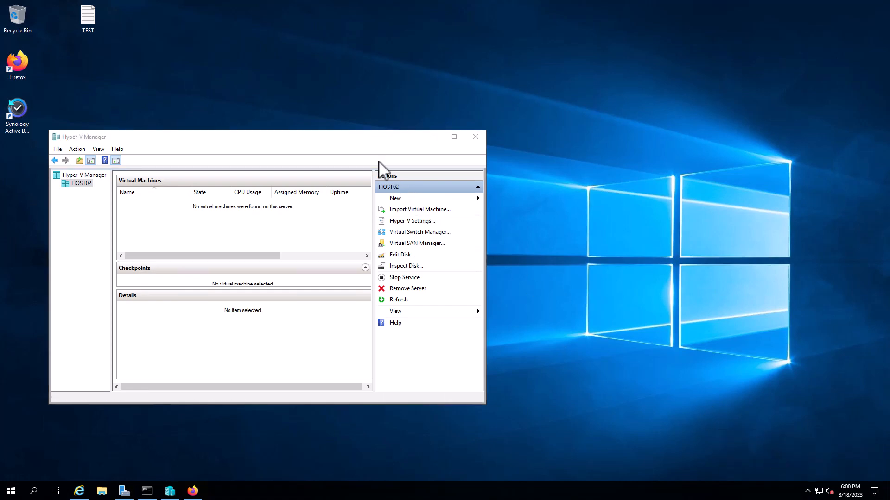
{"action": "left_click", "coordinate": [193, 492]}
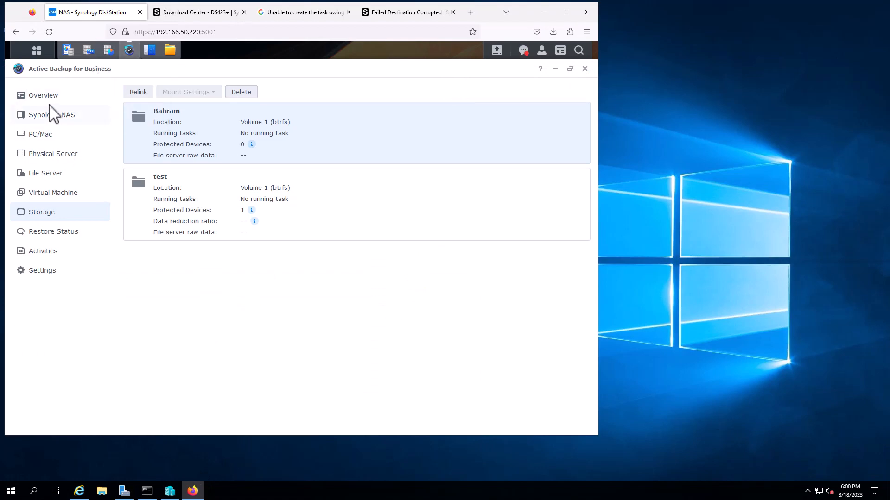
{"action": "left_click", "coordinate": [55, 136]}
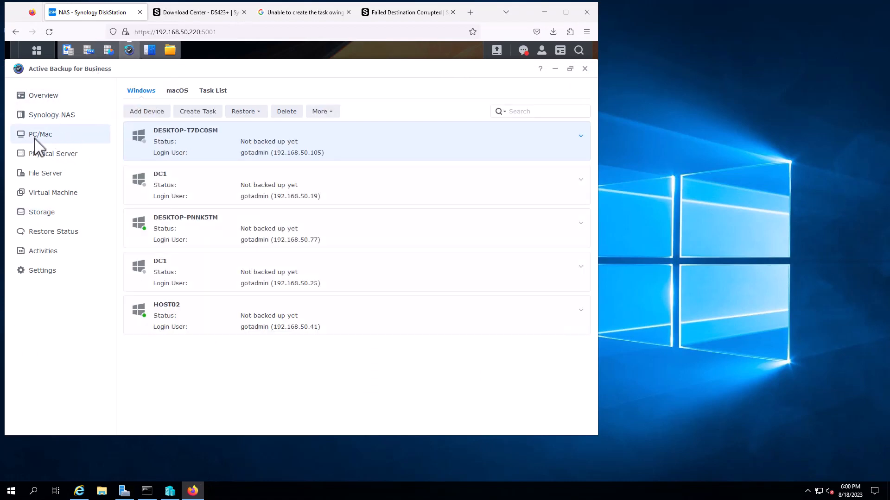
{"action": "left_click", "coordinate": [184, 323]}
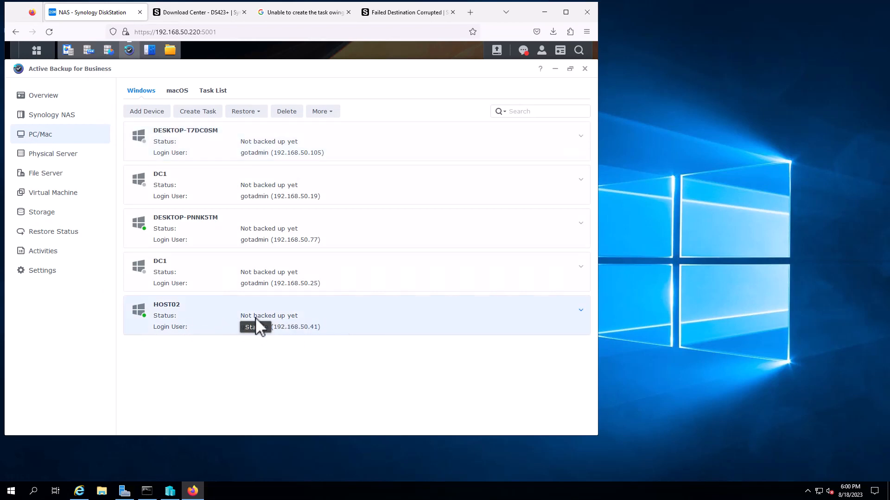
{"action": "left_click", "coordinate": [580, 310]}
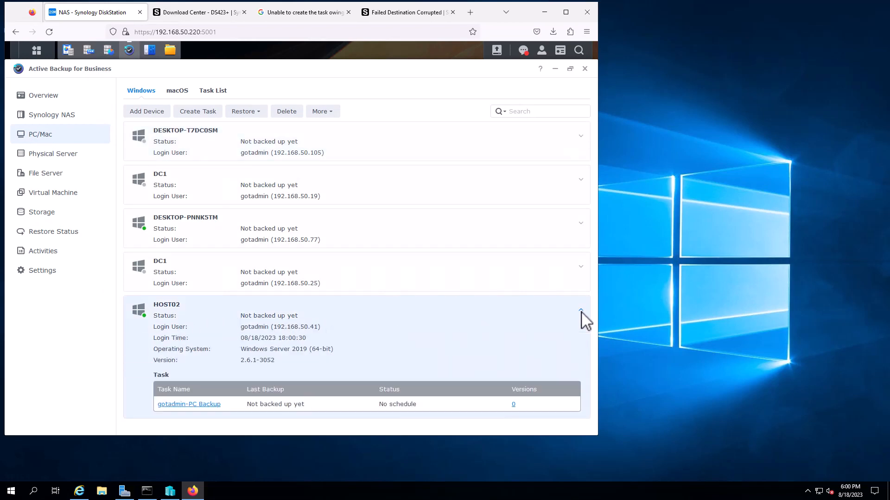
{"action": "left_click", "coordinate": [580, 311]}
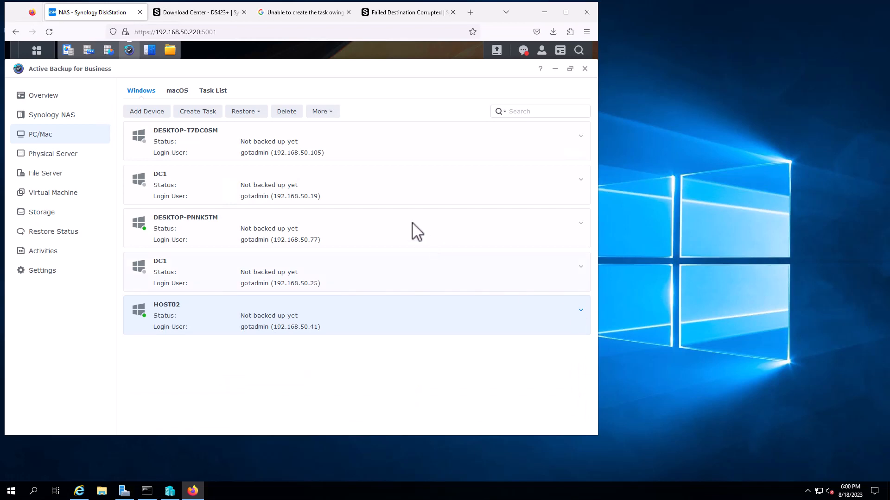
Open the PC/Mac backup task list and widen the Task Name and Platform columns so their entries are readable.
{"action": "left_click", "coordinate": [214, 92]}
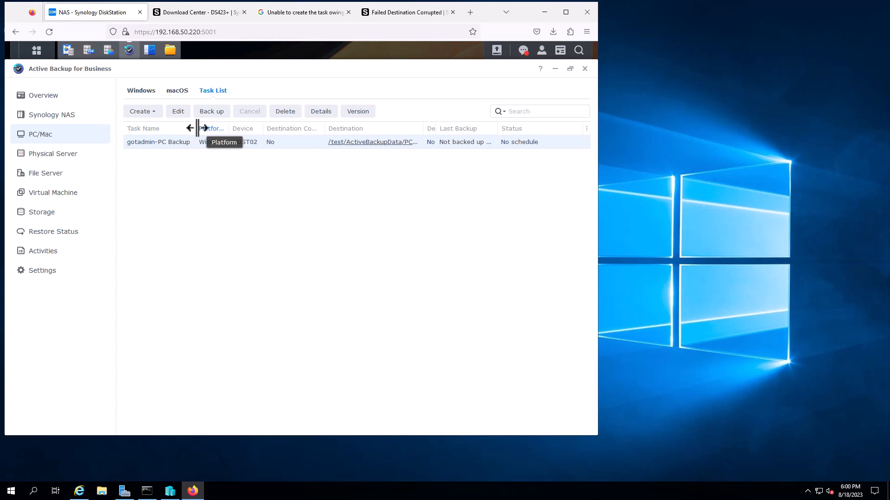
{"action": "left_click_drag", "start_coordinate": [197, 127], "coordinate": [297, 128]}
{"action": "left_click", "coordinate": [235, 129]}
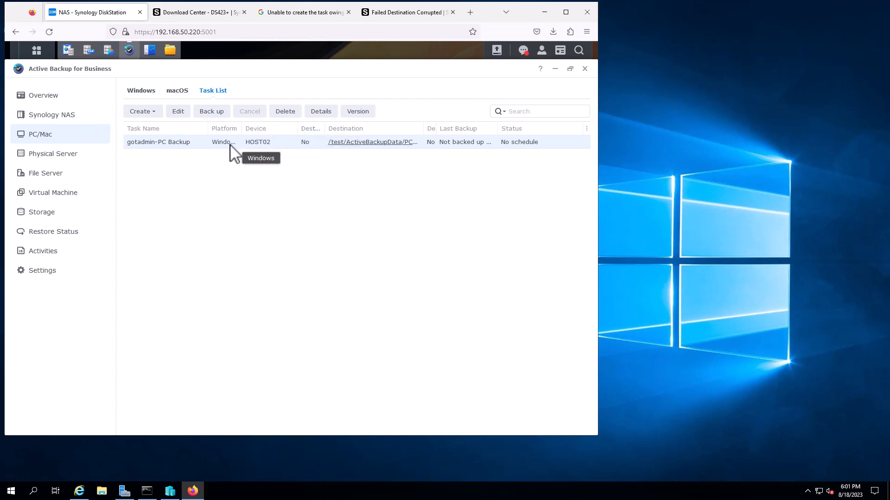
{"action": "left_click_drag", "start_coordinate": [243, 129], "coordinate": [254, 129]}
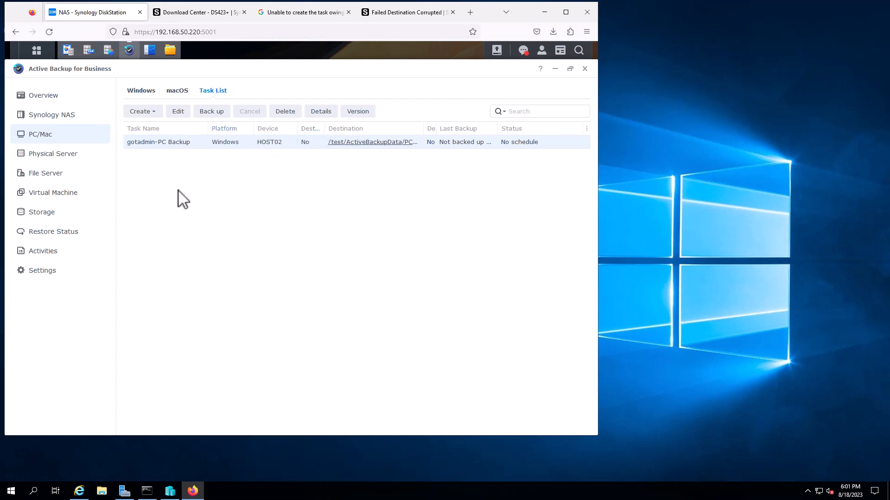
Review the PC Backup template's general, source and destination, schedule, retention and privilege settings, and close it without saving changes.
{"action": "left_click", "coordinate": [51, 272]}
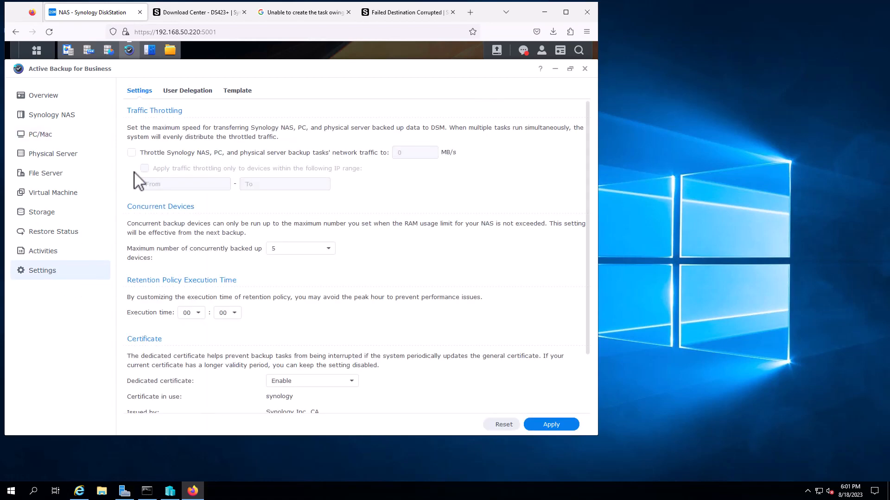
{"action": "left_click", "coordinate": [239, 92]}
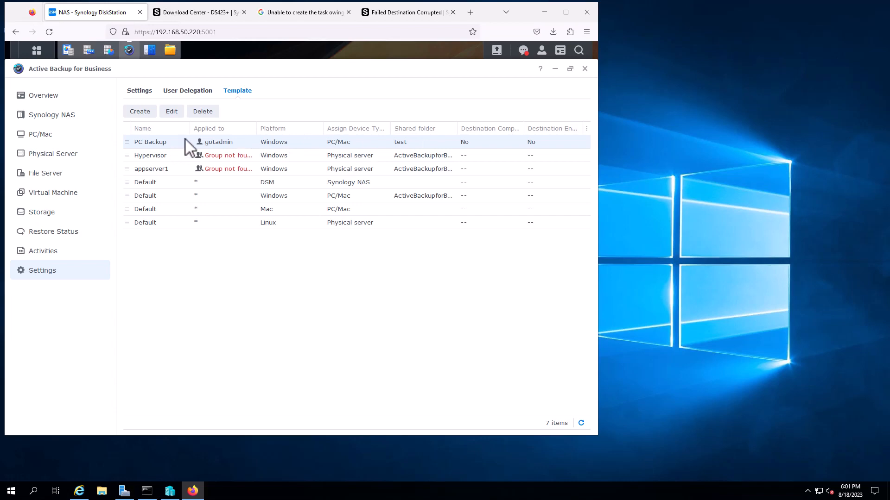
{"action": "left_click", "coordinate": [172, 111]}
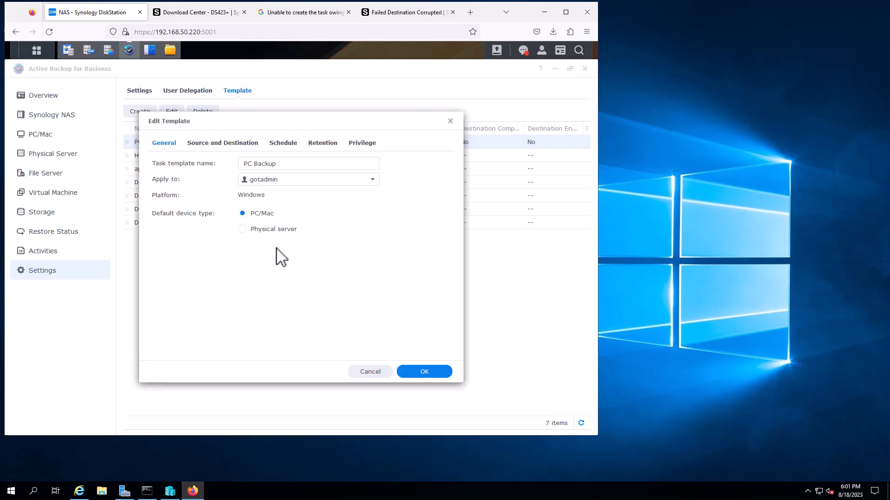
{"action": "left_click", "coordinate": [227, 144]}
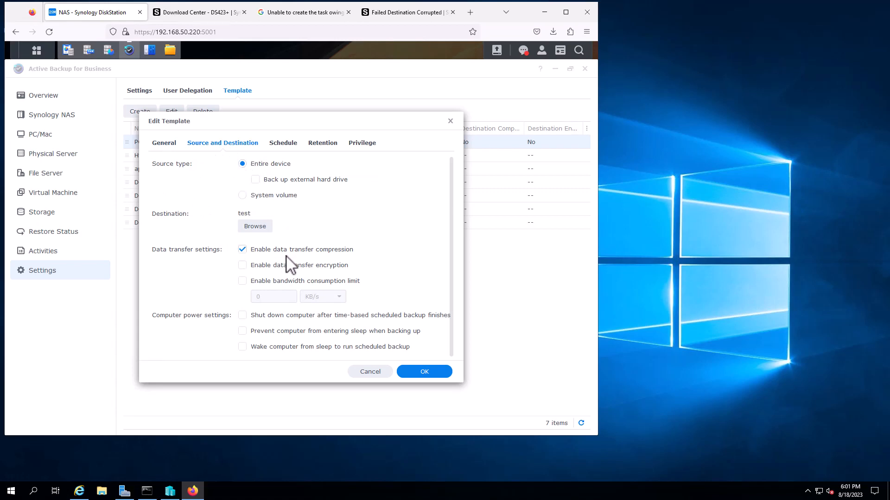
{"action": "left_click", "coordinate": [286, 143]}
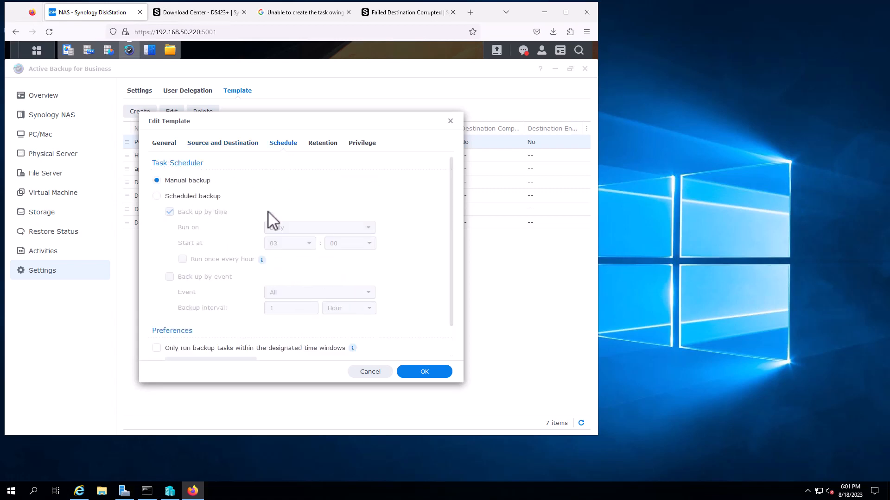
{"action": "left_click", "coordinate": [326, 144]}
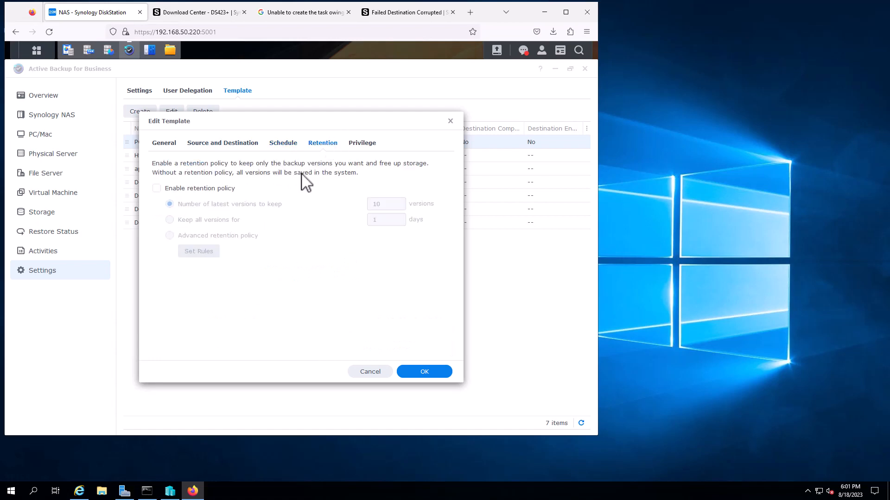
{"action": "left_click", "coordinate": [376, 144]}
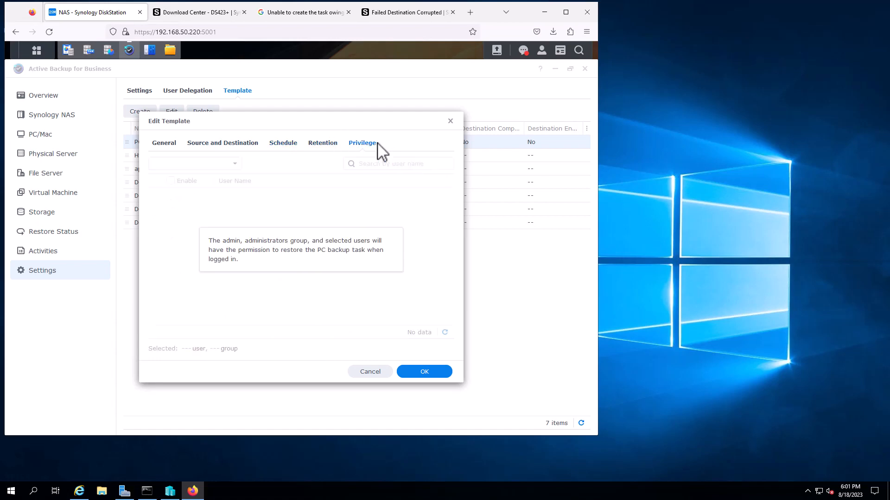
{"action": "left_click", "coordinate": [166, 144]}
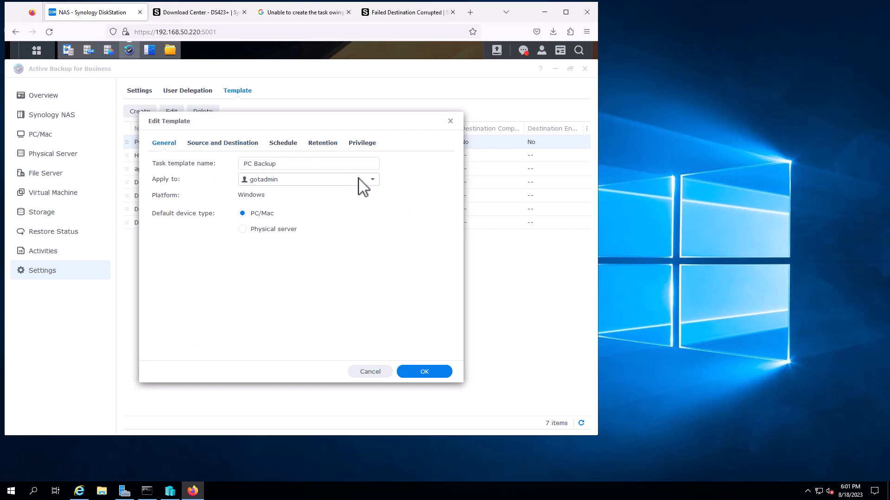
{"action": "left_click", "coordinate": [372, 183]}
{"action": "left_click", "coordinate": [414, 218]}
{"action": "left_click", "coordinate": [380, 374]}
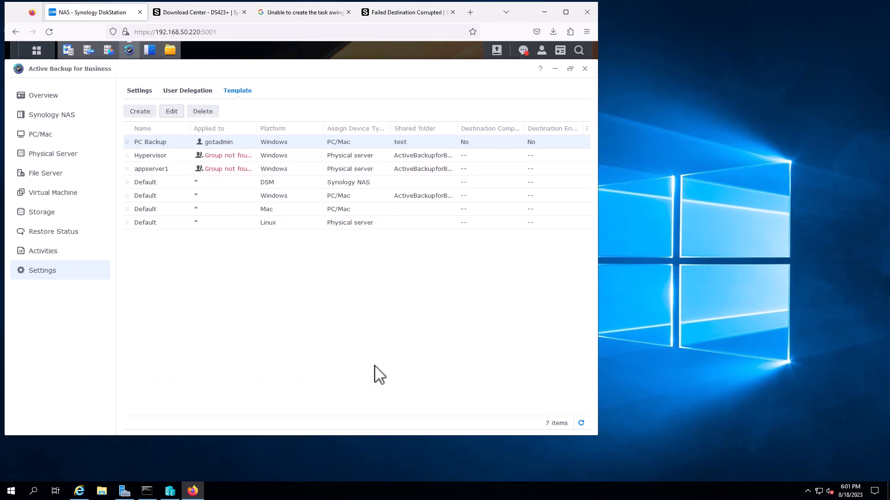
Start a manual backup of HOST02 with the gotadmin-PC Backup task.
{"action": "left_click", "coordinate": [71, 135]}
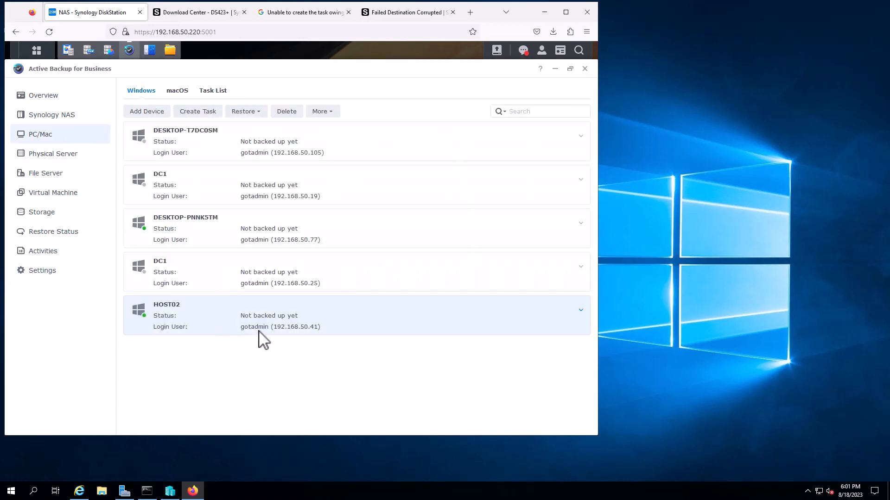
{"action": "left_click", "coordinate": [207, 93]}
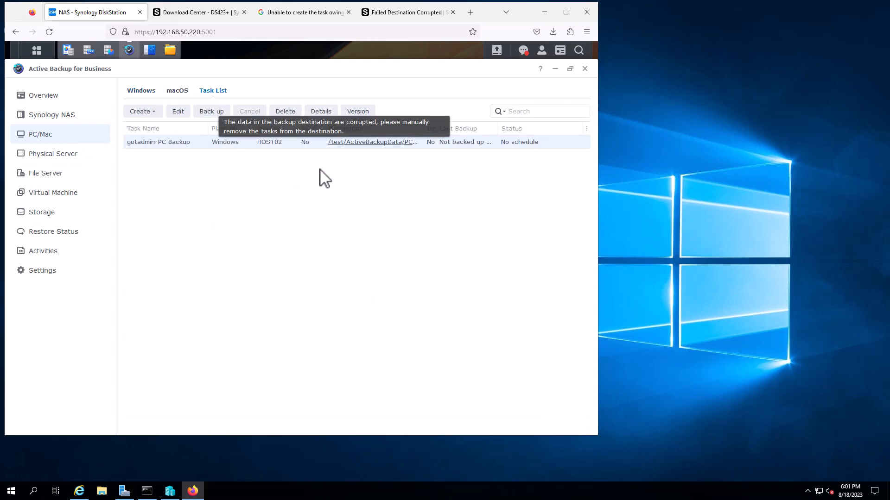
{"action": "right_click", "coordinate": [229, 141]}
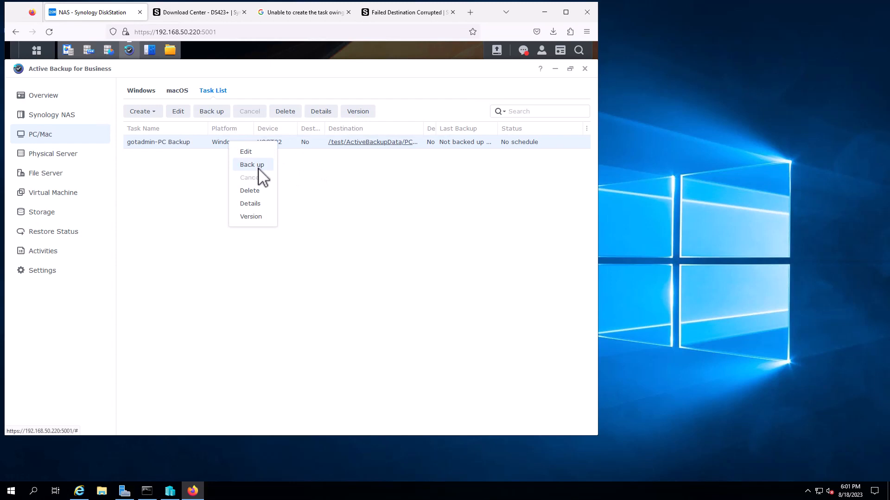
{"action": "left_click", "coordinate": [221, 113]}
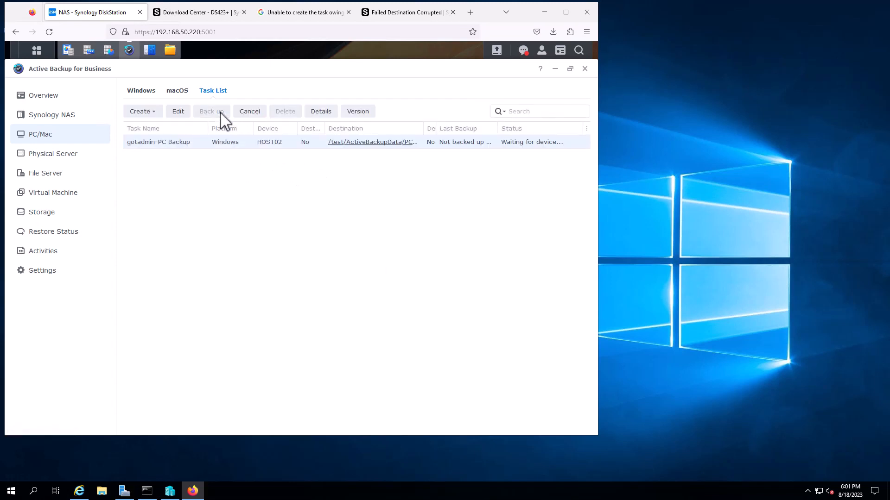
Examine the host's local drives under This PC in File Explorer, check the backup task's status, and minimize File Explorer.
{"action": "left_click", "coordinate": [102, 491]}
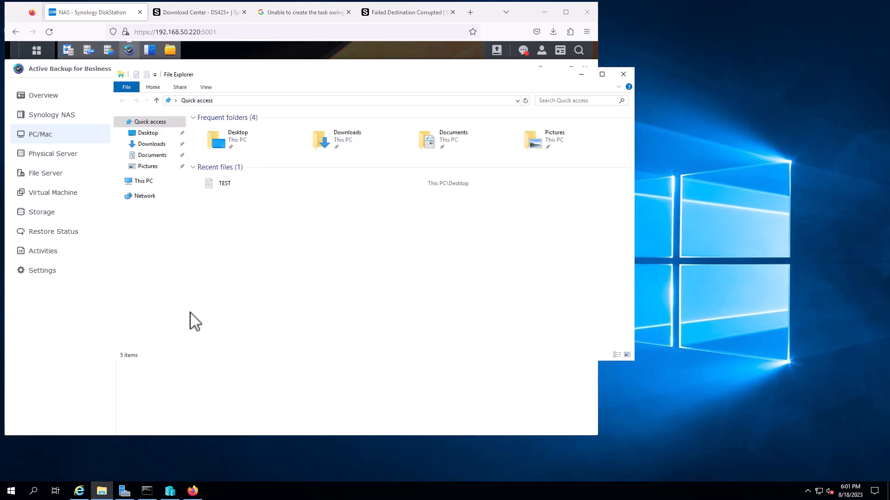
{"action": "left_click", "coordinate": [144, 181]}
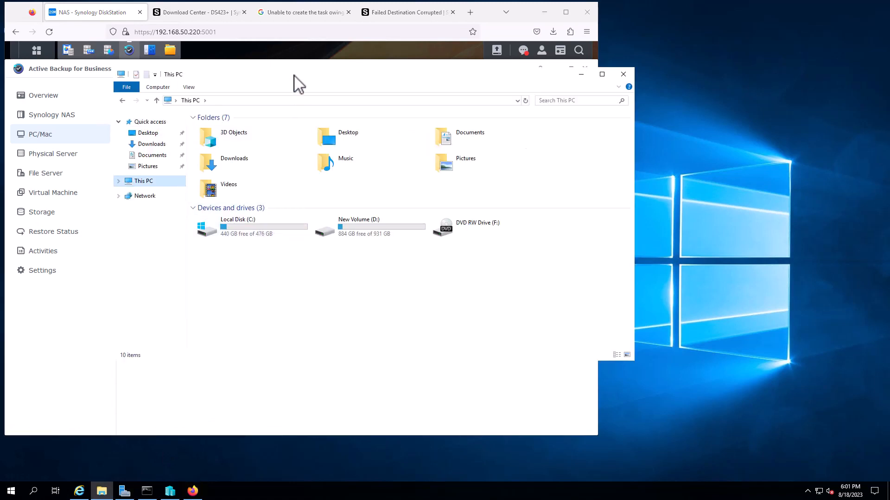
{"action": "left_click_drag", "start_coordinate": [293, 78], "coordinate": [364, 190]}
{"action": "left_click", "coordinate": [446, 168]}
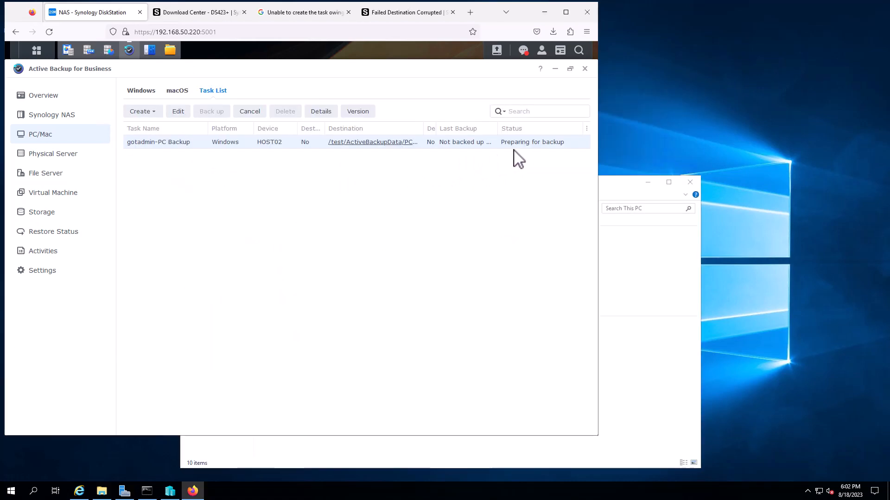
{"action": "left_click", "coordinate": [648, 182]}
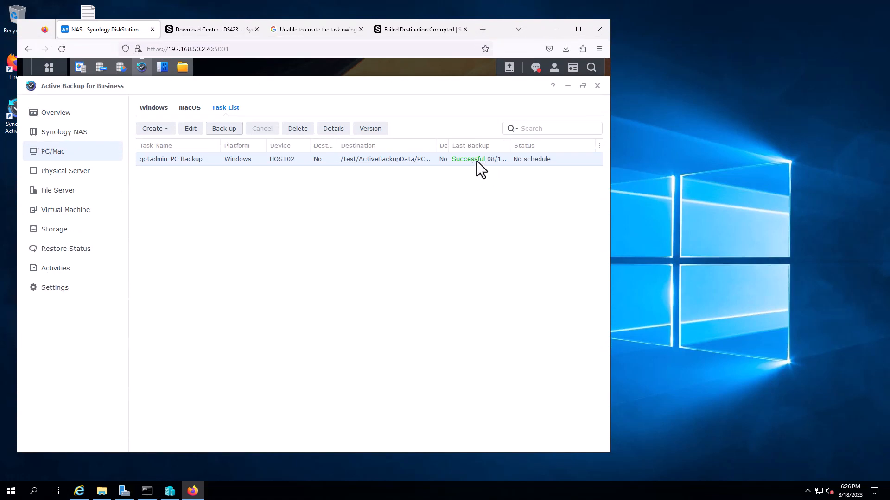
{"action": "left_click", "coordinate": [51, 70]}
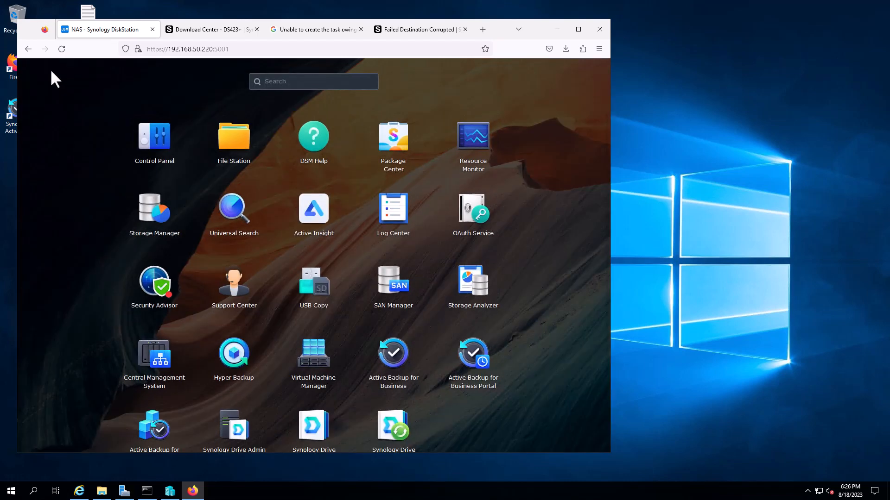
{"action": "left_click", "coordinate": [245, 146]}
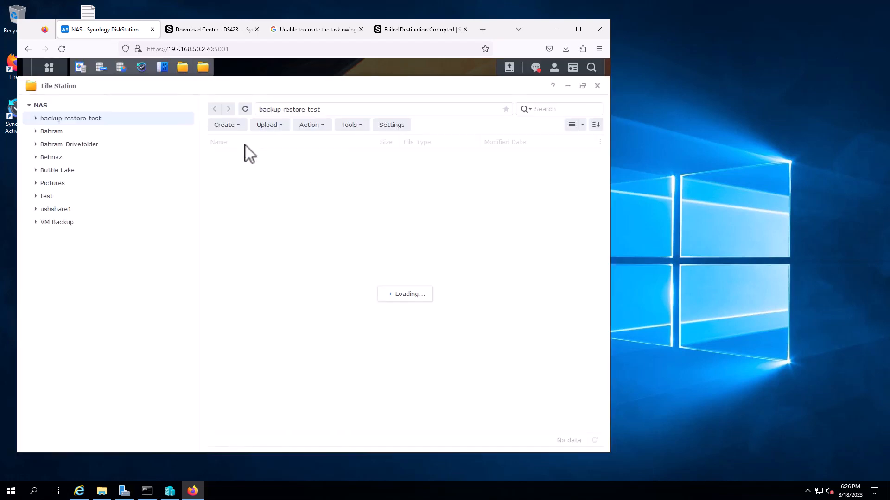
{"action": "left_click", "coordinate": [49, 68]}
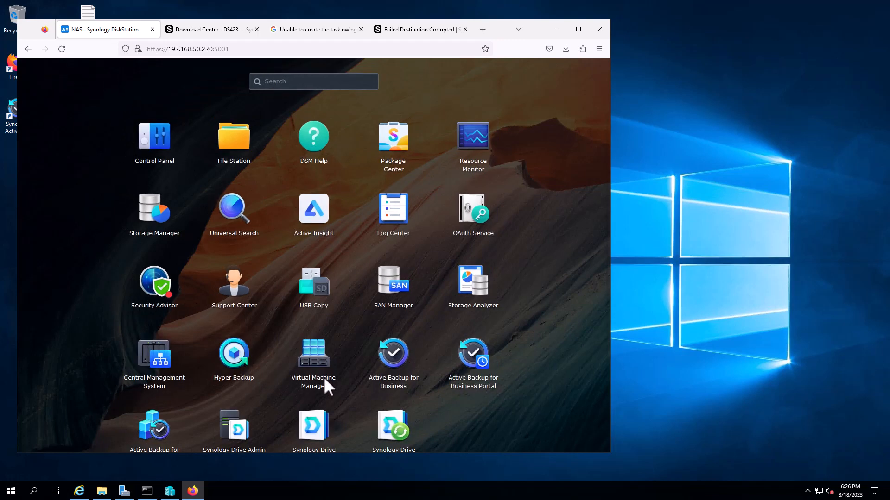
{"action": "left_click", "coordinate": [399, 377]}
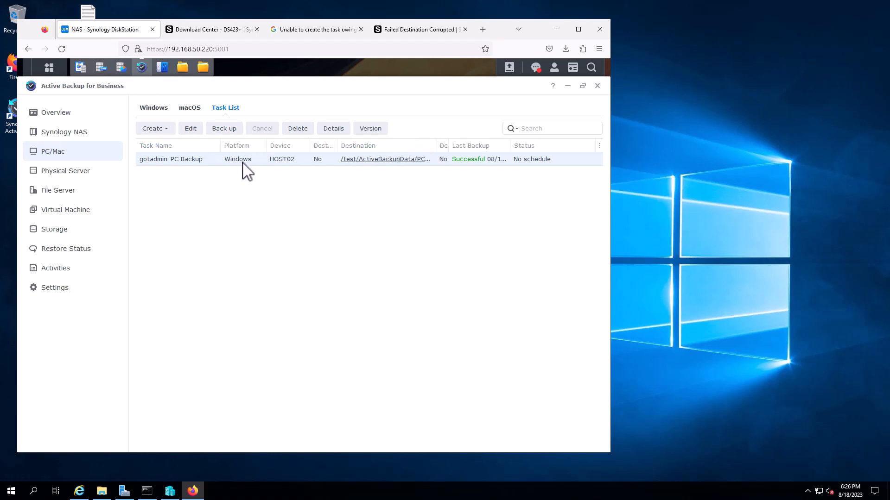
Review the gotadmin-PC Backup task's general, schedule and retention settings without saving, and check which shared folder the PC Backup template uses.
{"action": "left_click", "coordinate": [199, 135]}
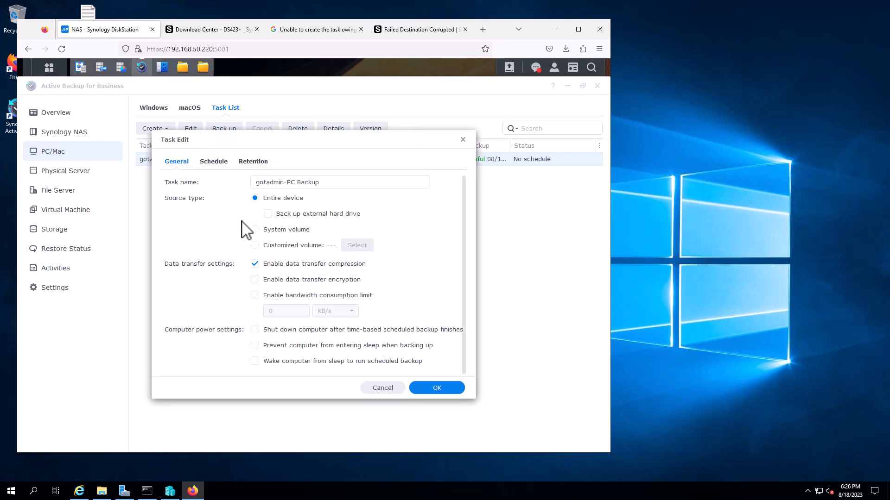
{"action": "left_click", "coordinate": [213, 162]}
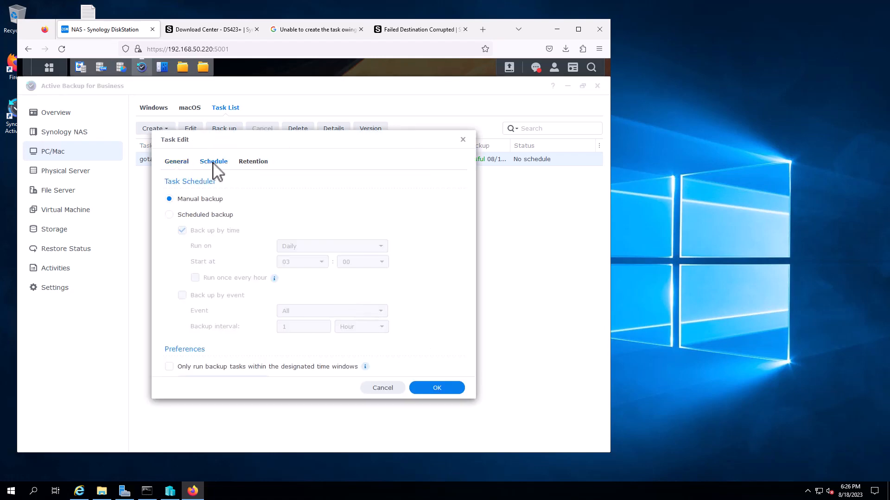
{"action": "left_click", "coordinate": [255, 163]}
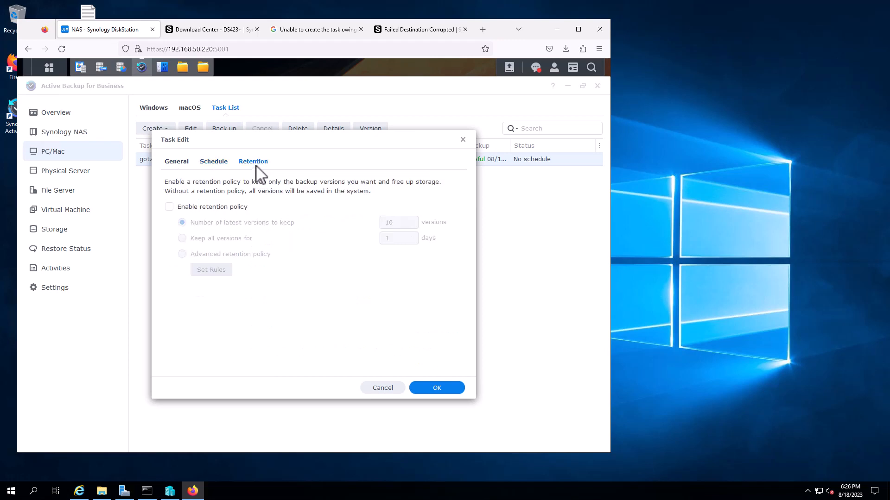
{"action": "left_click", "coordinate": [173, 162]}
{"action": "left_click", "coordinate": [399, 390]}
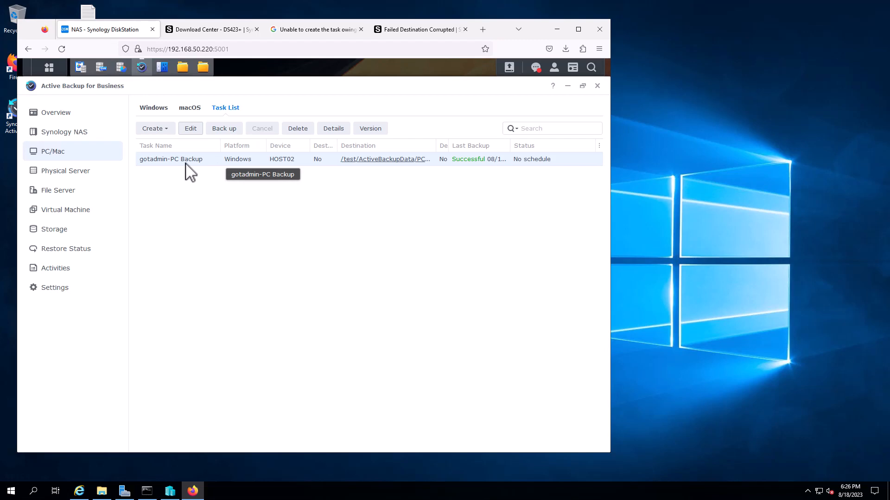
{"action": "left_click", "coordinate": [58, 290]}
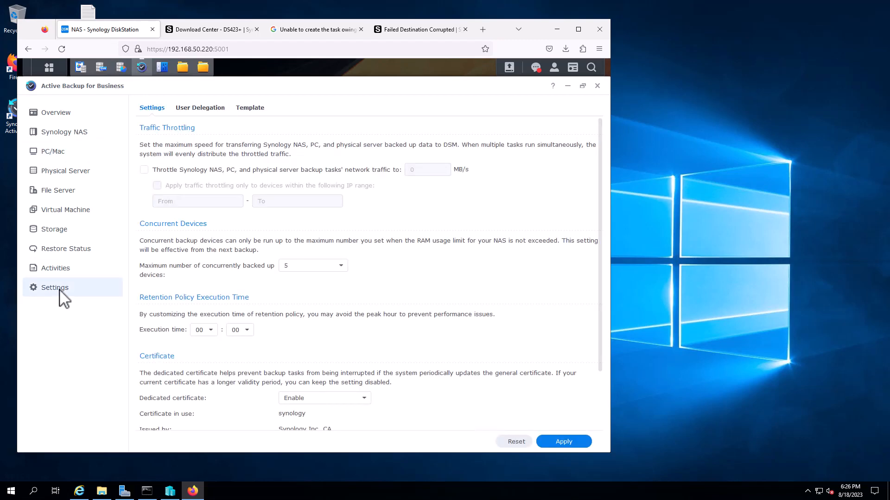
{"action": "left_click", "coordinate": [256, 109]}
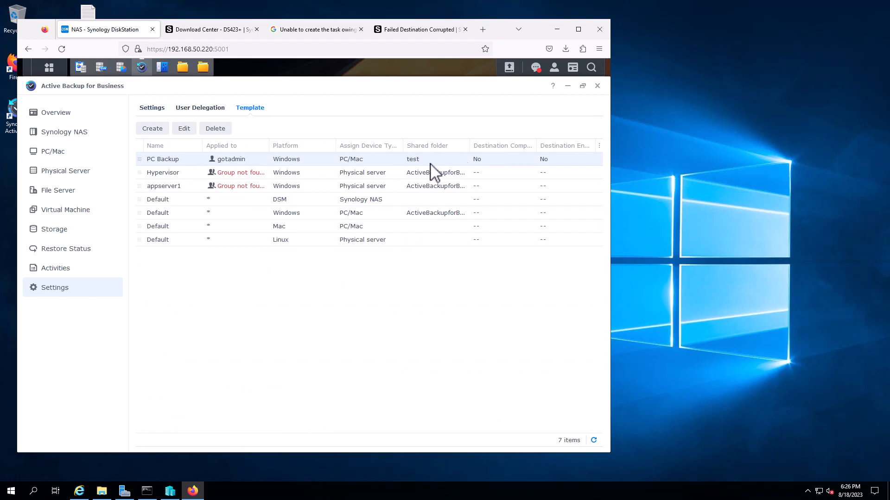
Open a File Station window and browse the test shared folder to ActiveBackupData to inspect the stored backup.
{"action": "left_click", "coordinate": [202, 68]}
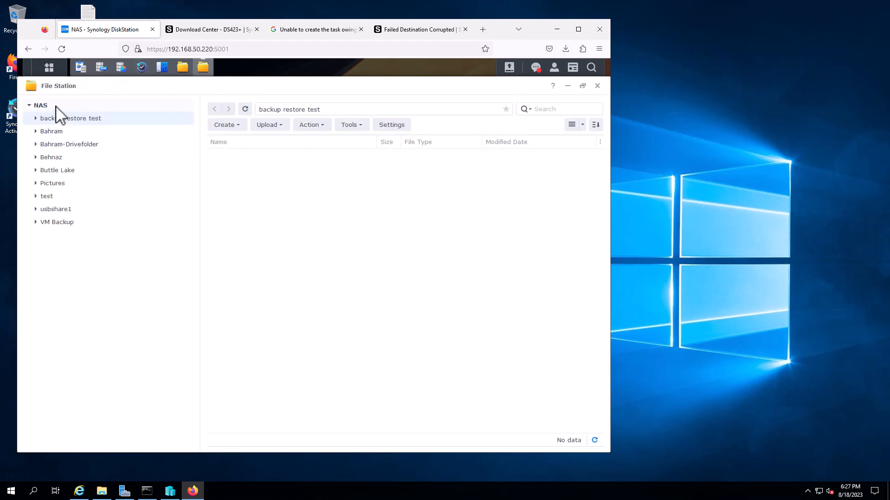
{"action": "left_click", "coordinate": [48, 68]}
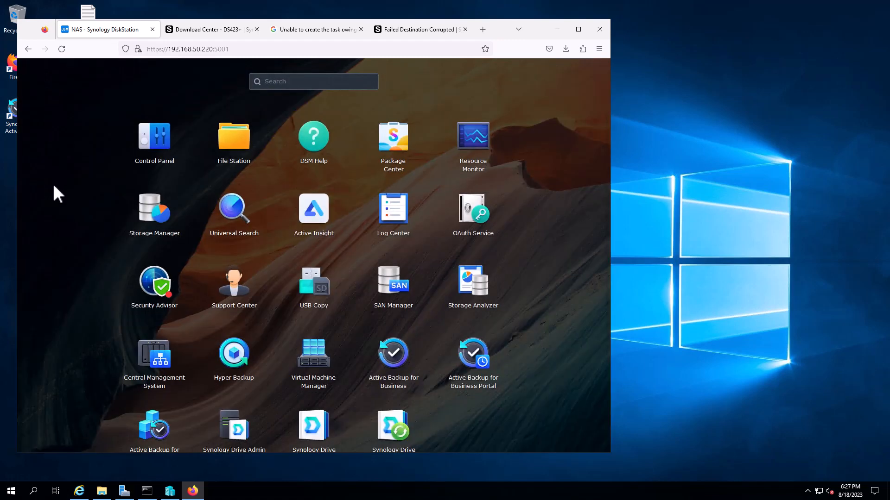
{"action": "left_click", "coordinate": [244, 141]}
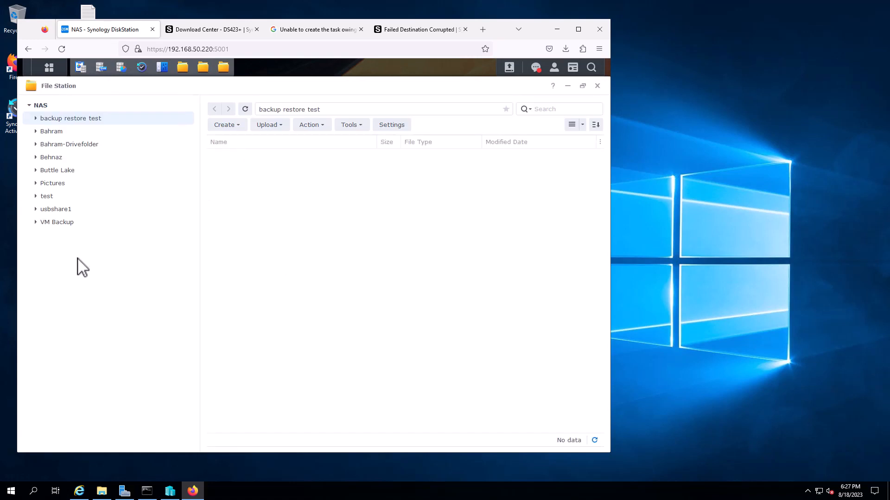
{"action": "left_click", "coordinate": [47, 196]}
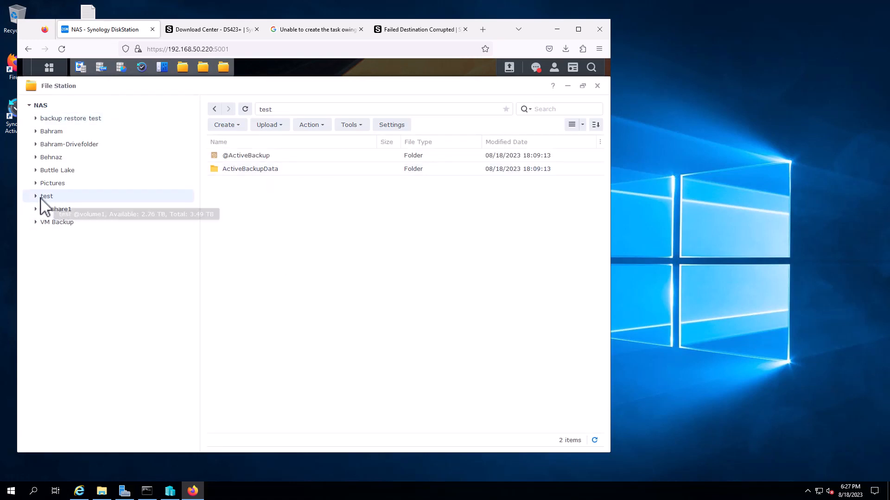
{"action": "left_click", "coordinate": [36, 197]}
{"action": "left_click", "coordinate": [86, 224]}
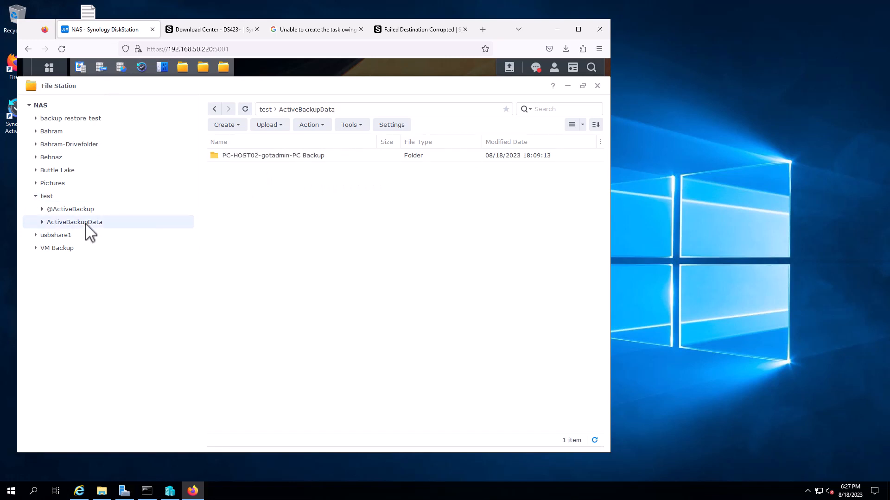
Browse the PC-HOST02-gotadmin-PC Backup folder down to ActiveBackup_2023-08-18_180149 and widen the size column to examine the backup file sizes.
{"action": "double_click", "coordinate": [275, 157]}
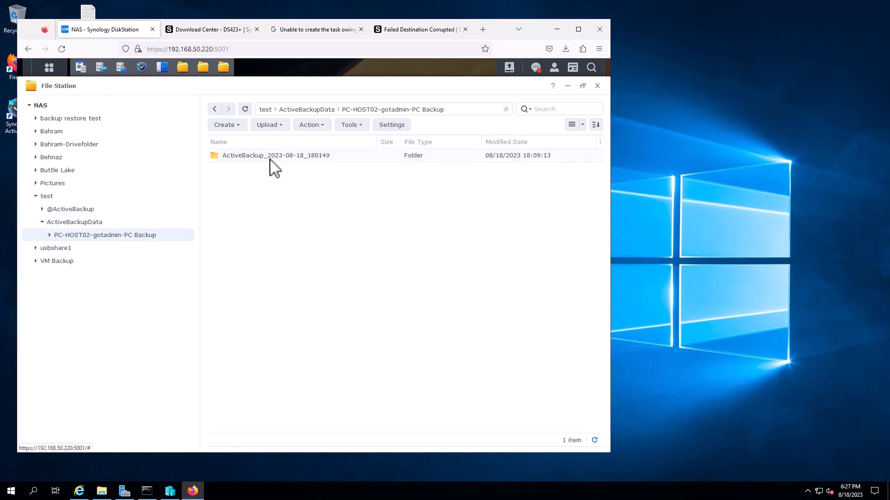
{"action": "double_click", "coordinate": [270, 157]}
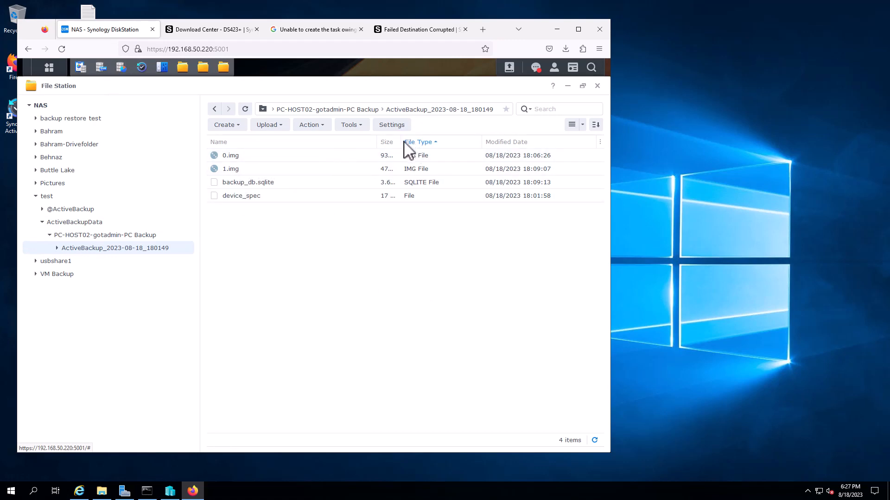
{"action": "left_click_drag", "start_coordinate": [401, 141], "coordinate": [433, 145]}
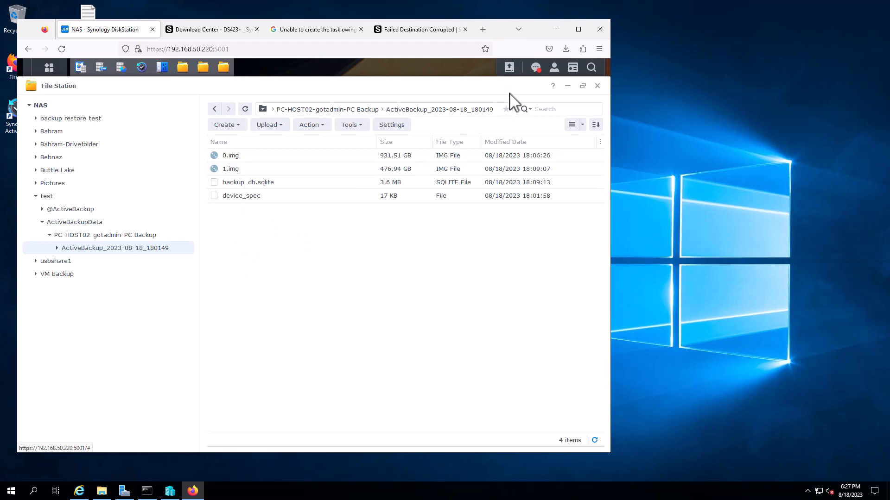
Close Storage Analyzer and open the entire device restore options for HOST02 in Active Backup for Business.
{"action": "left_click", "coordinate": [81, 68]}
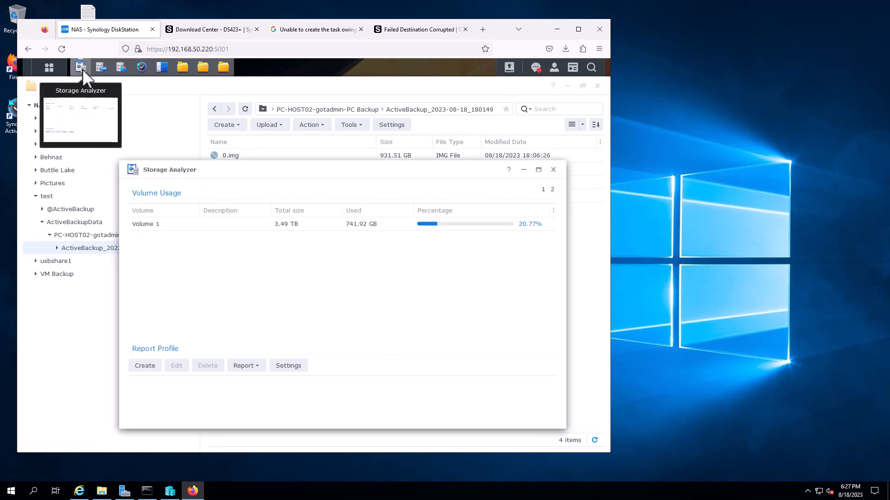
{"action": "left_click", "coordinate": [552, 170]}
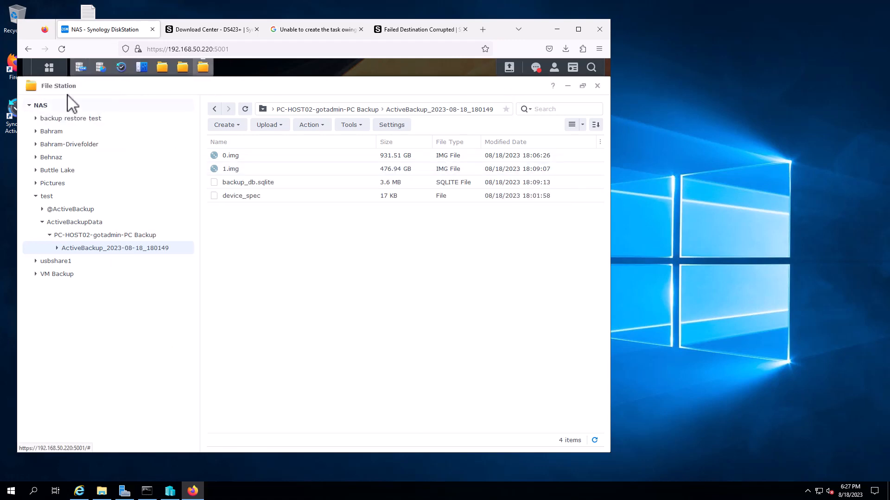
{"action": "left_click", "coordinate": [49, 68]}
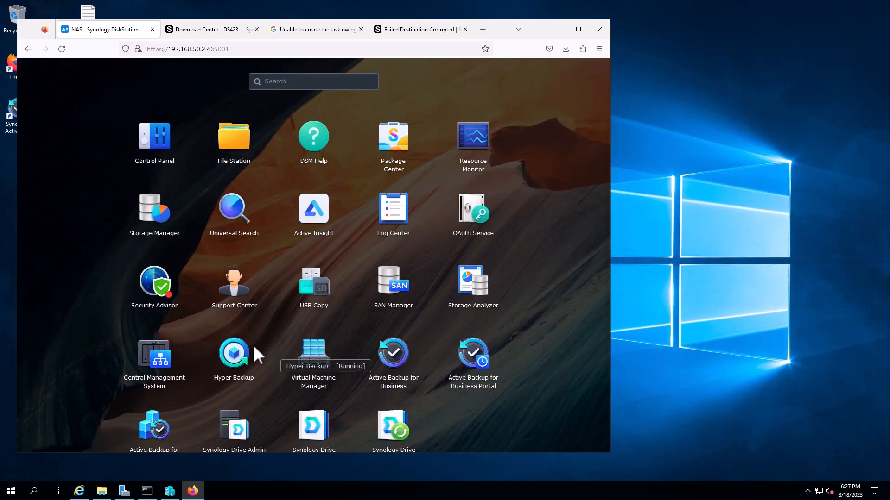
{"action": "left_click", "coordinate": [398, 366]}
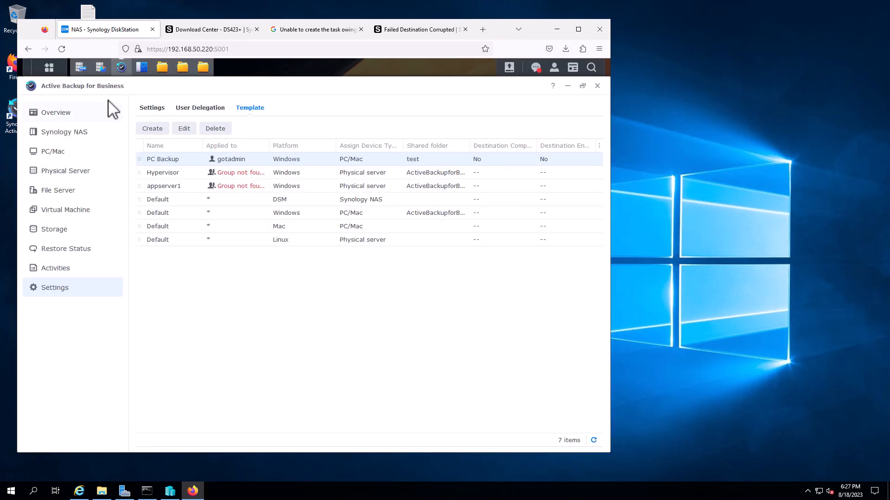
{"action": "left_click", "coordinate": [65, 153]}
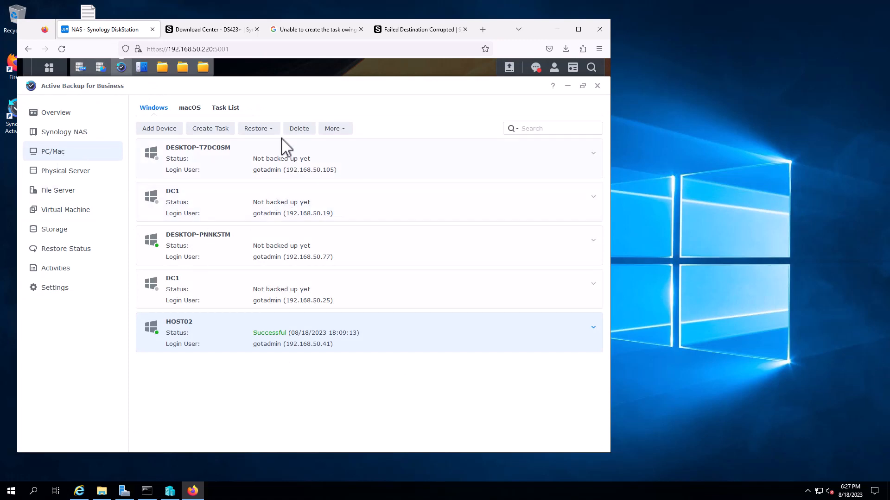
{"action": "left_click", "coordinate": [271, 129]}
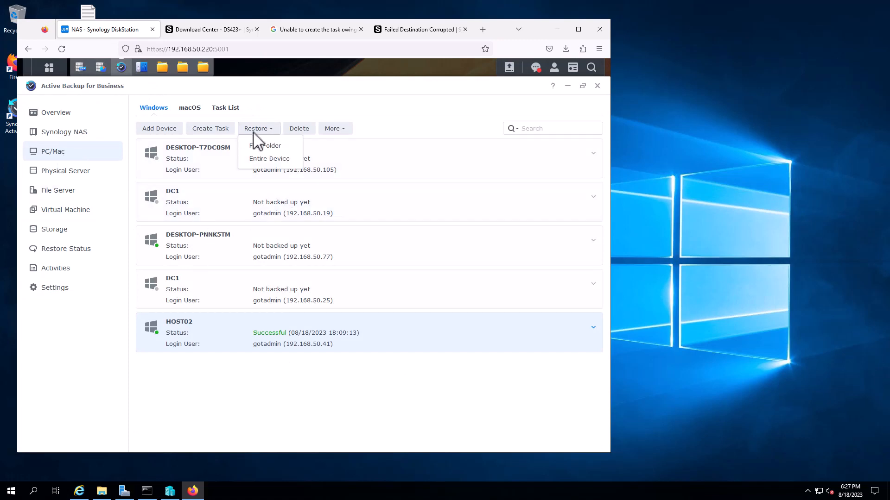
{"action": "left_click", "coordinate": [280, 159]}
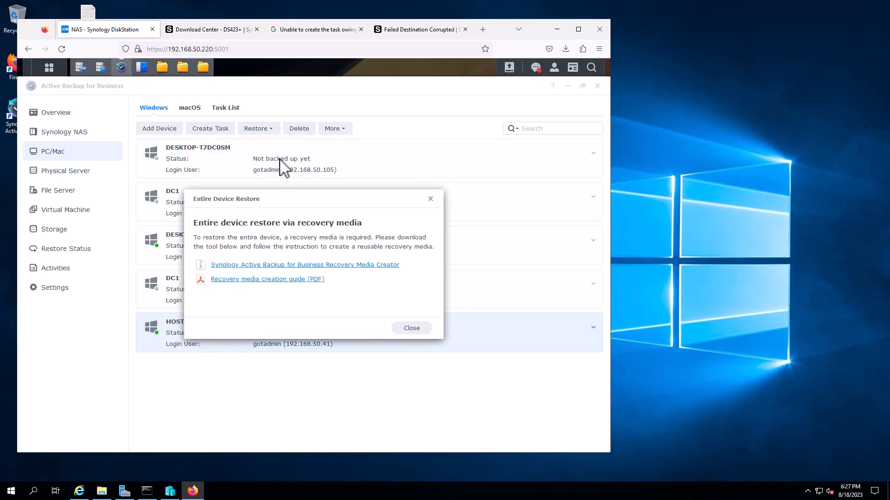
Download the Synology Active Backup for Business Recovery Media Creator and show the downloaded zip in its folder.
{"action": "left_click", "coordinate": [302, 265]}
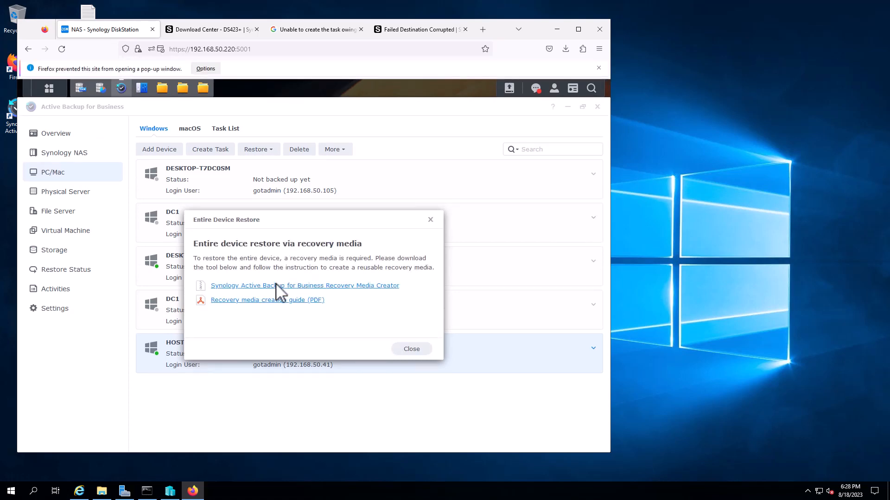
{"action": "left_click", "coordinate": [565, 50]}
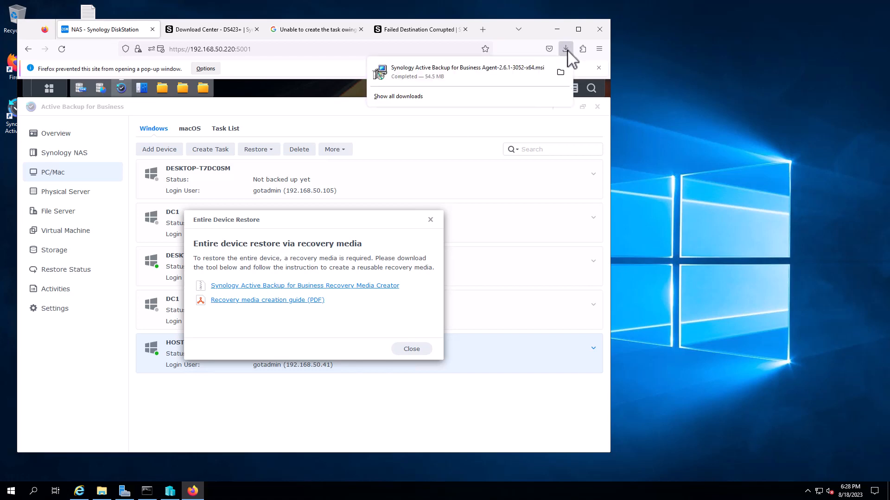
{"action": "left_click", "coordinate": [290, 286]}
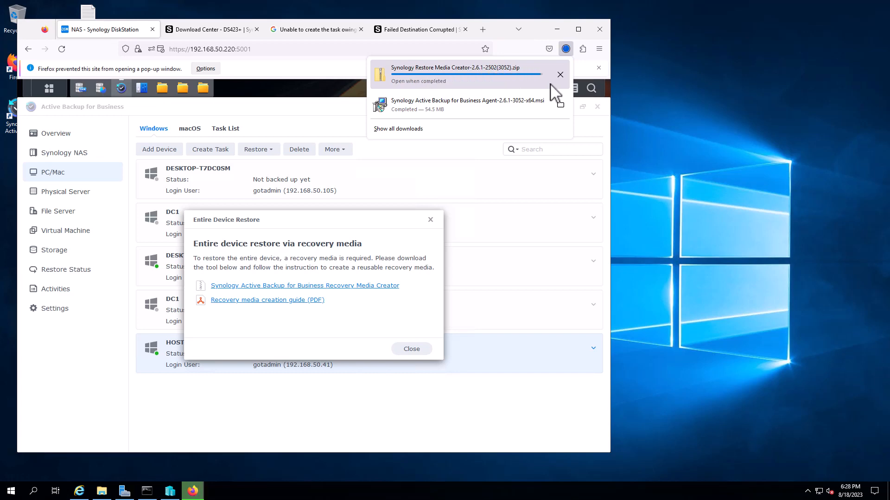
{"action": "left_click", "coordinate": [560, 74]}
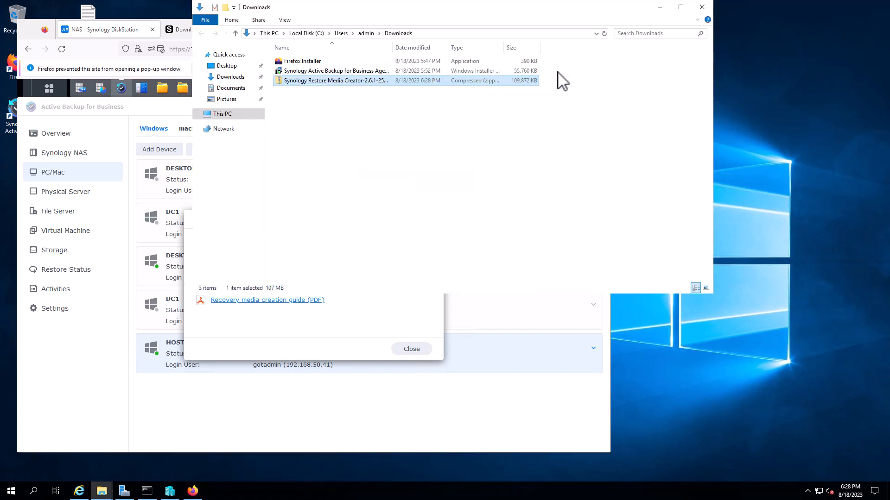
Widen the file name column and extract the Synology Restore Media Creator archive to its default folder in Downloads.
{"action": "double_click", "coordinate": [392, 47]}
{"action": "right_click", "coordinate": [363, 77]}
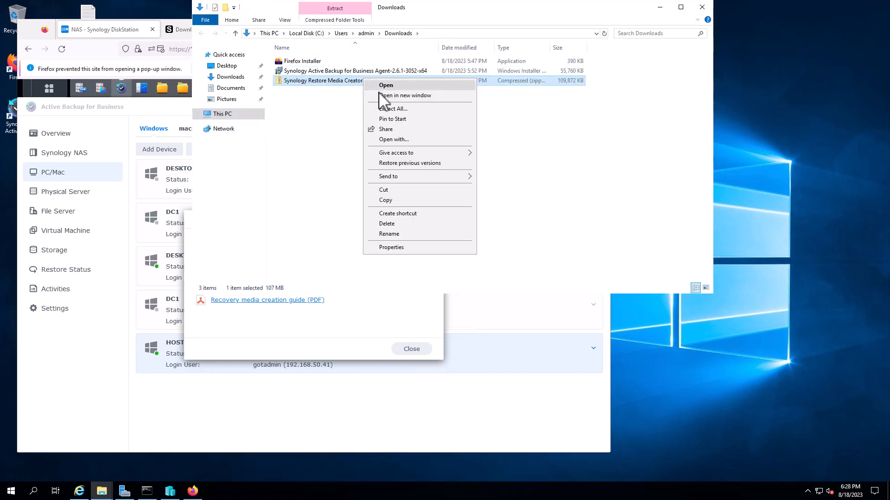
{"action": "left_click", "coordinate": [397, 110]}
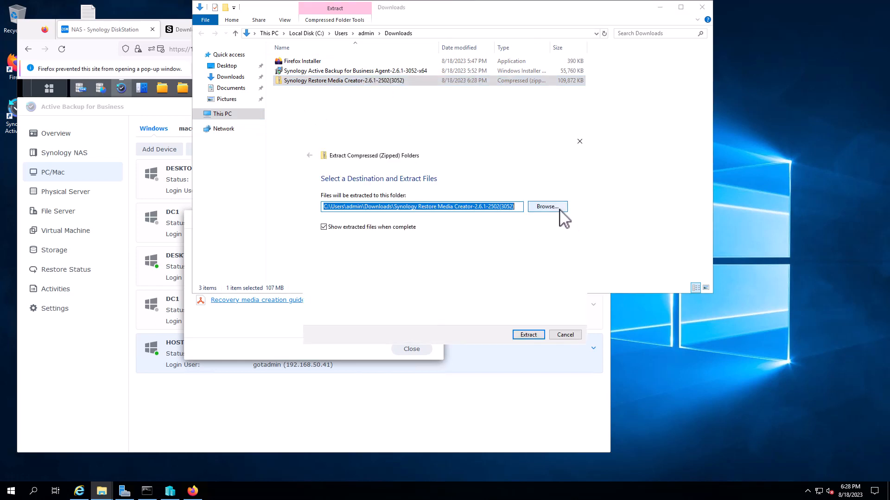
{"action": "left_click", "coordinate": [528, 334]}
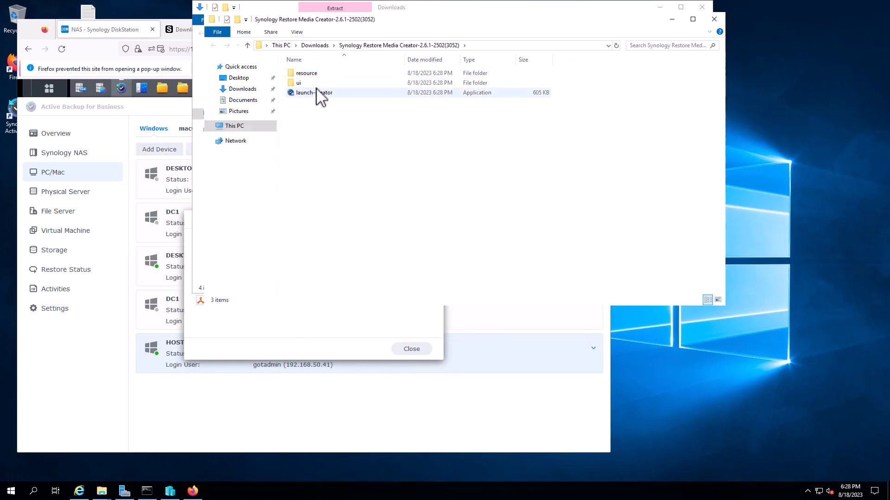
Run the extracted launch-creator application and allow it to make changes to the device.
{"action": "left_click", "coordinate": [321, 93]}
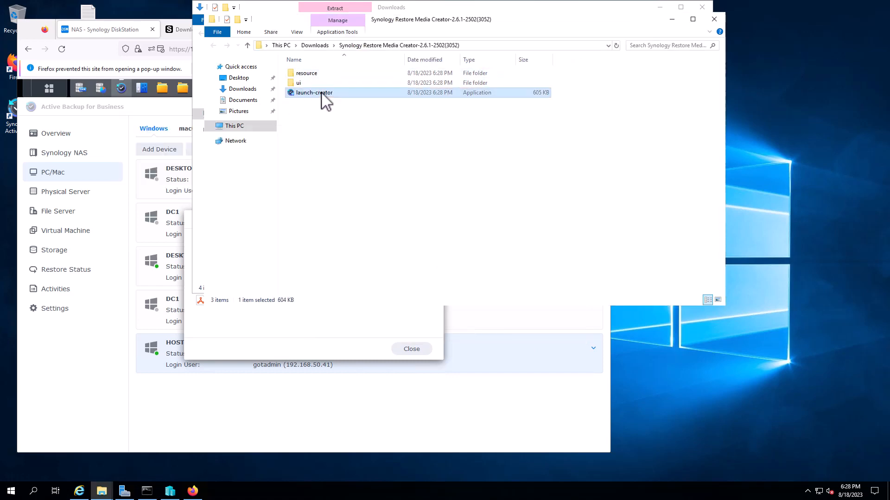
{"action": "double_click", "coordinate": [321, 93]}
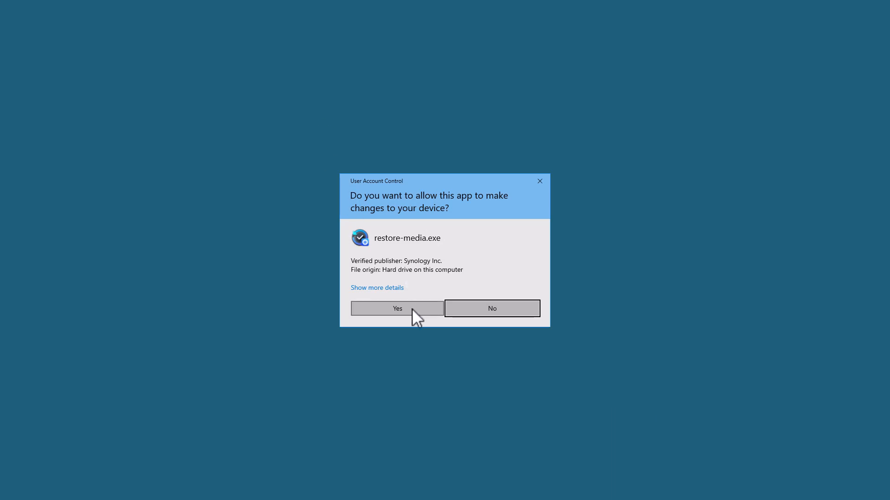
{"action": "left_click", "coordinate": [412, 309]}
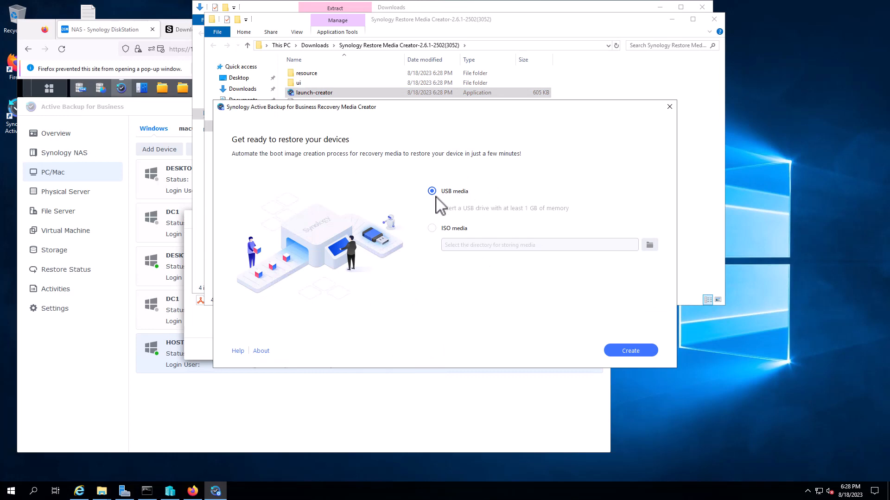
Choose ISO media for the recovery media and select a new folder named ISO in Documents as its storage directory.
{"action": "left_click", "coordinate": [433, 230]}
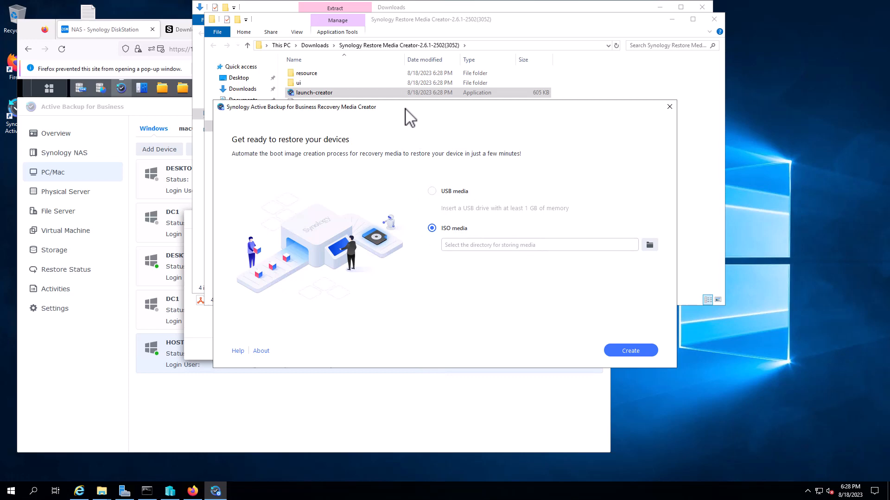
{"action": "left_click_drag", "start_coordinate": [412, 118], "coordinate": [359, 94]}
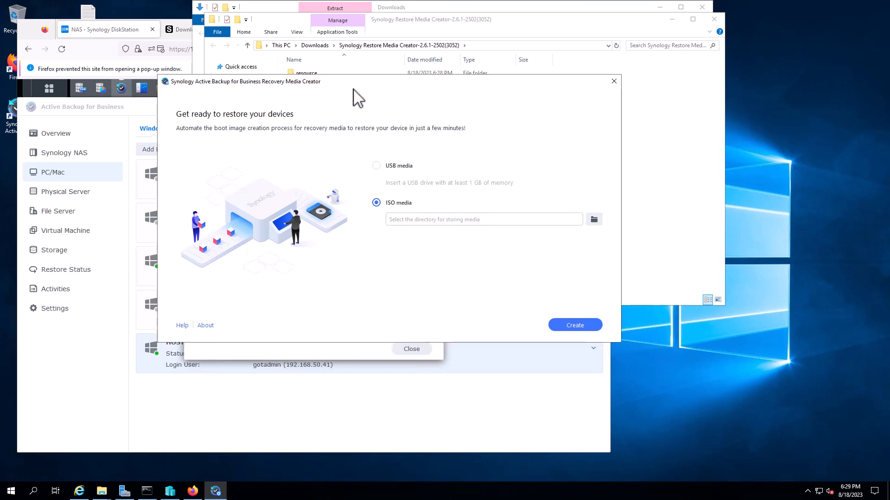
{"action": "left_click", "coordinate": [594, 220]}
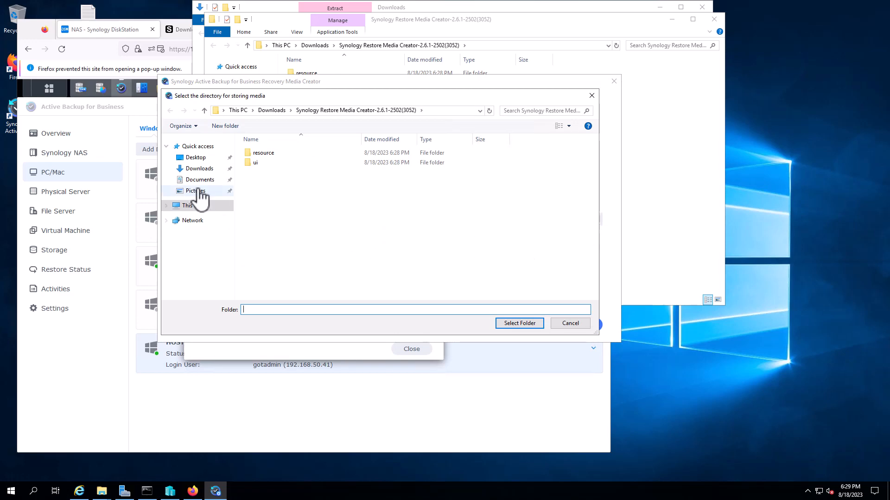
{"action": "left_click", "coordinate": [200, 180]}
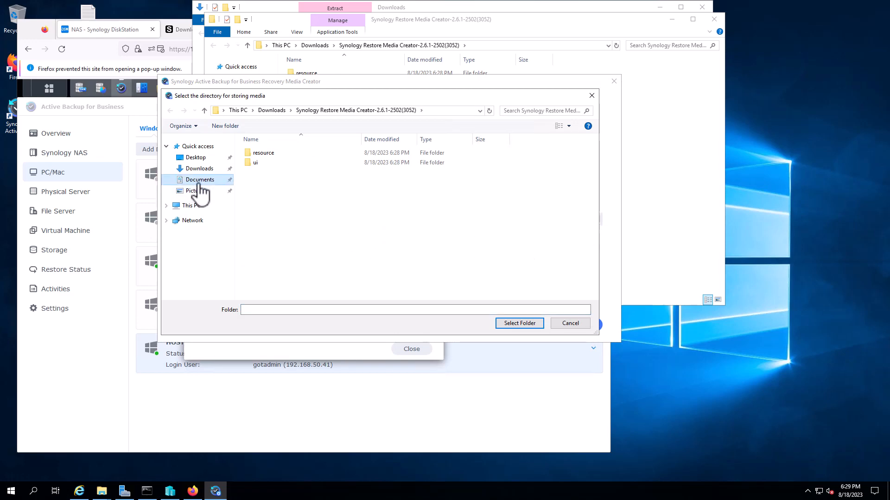
{"action": "left_click", "coordinate": [220, 126]}
{"action": "type", "text": "ISO"}
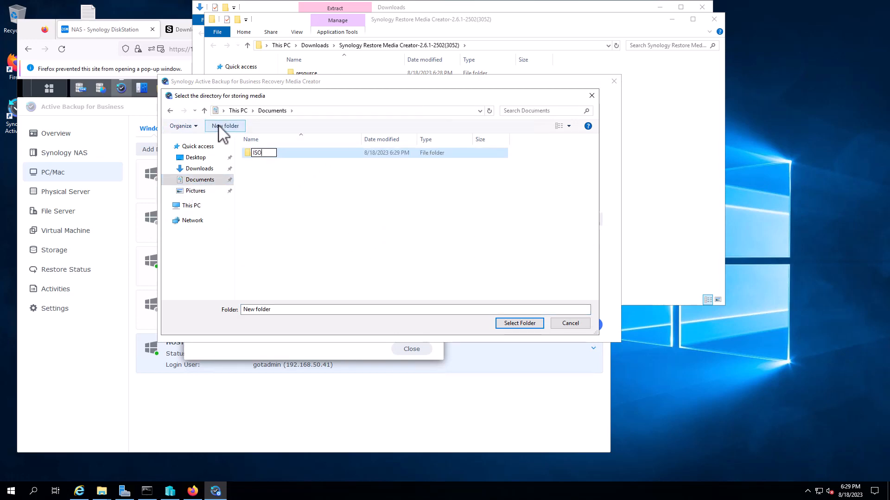
{"action": "left_click", "coordinate": [371, 215]}
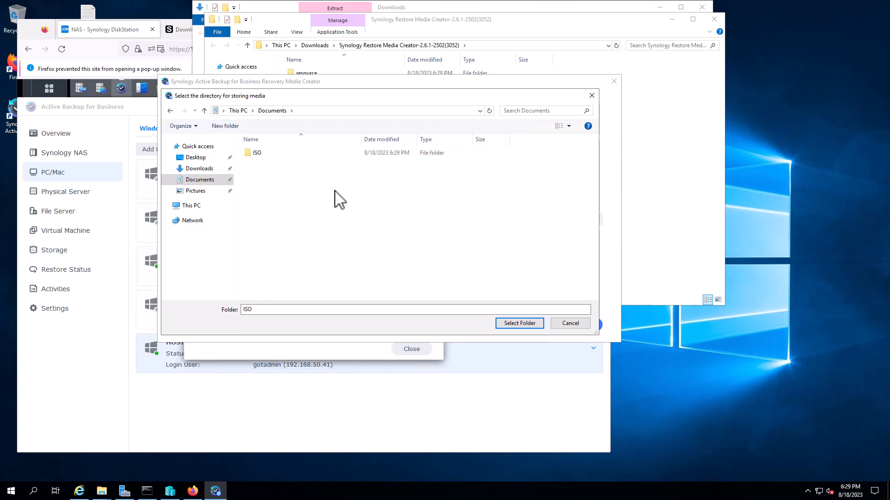
{"action": "double_click", "coordinate": [267, 153]}
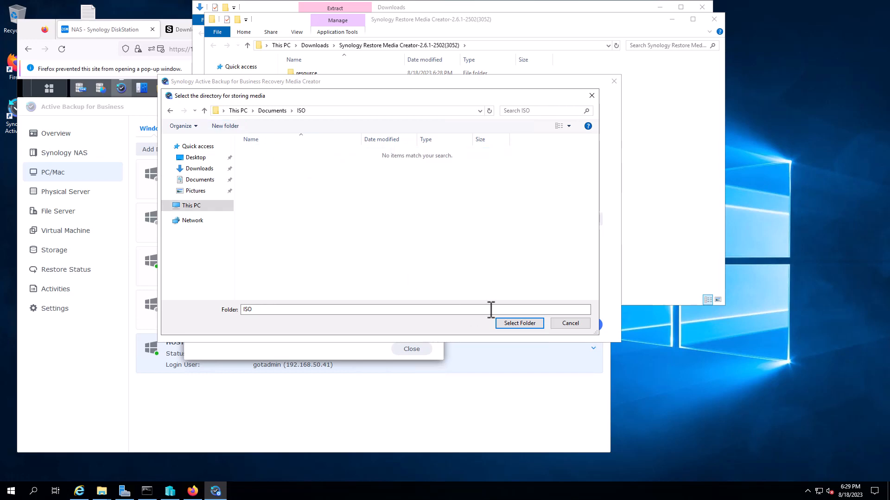
{"action": "left_click", "coordinate": [519, 323]}
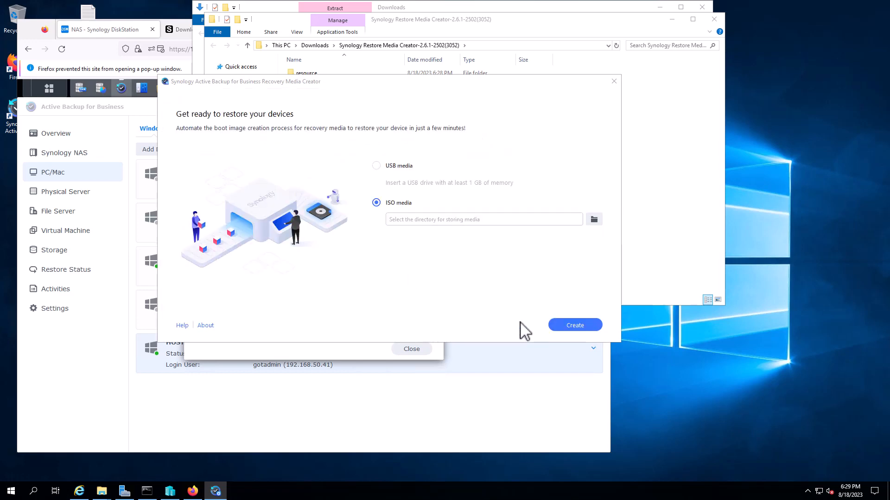
Start creating the media, accept the Windows ADK download, and set its install path to a new ADK folder in Documents.
{"action": "left_click", "coordinate": [580, 328]}
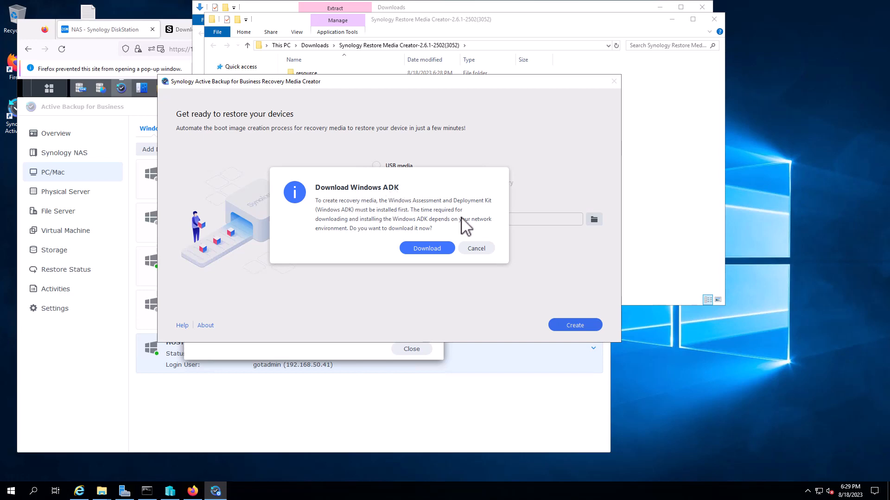
{"action": "left_click", "coordinate": [427, 248]}
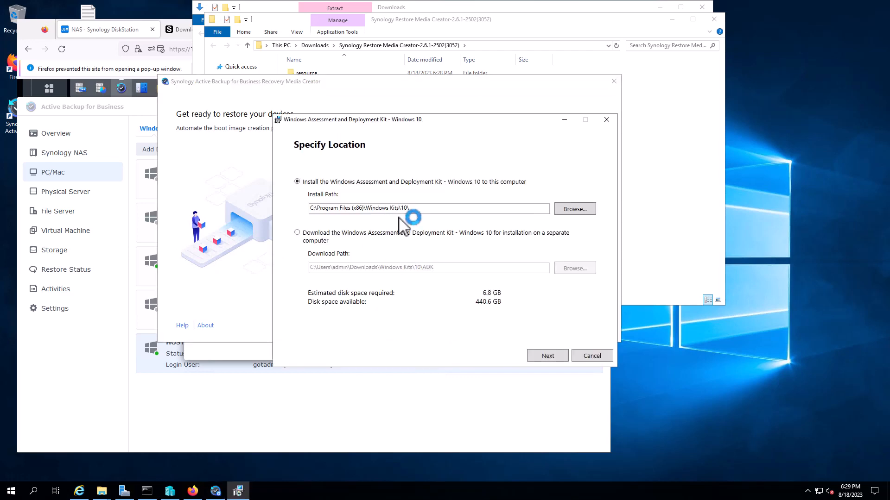
{"action": "left_click", "coordinate": [563, 210]}
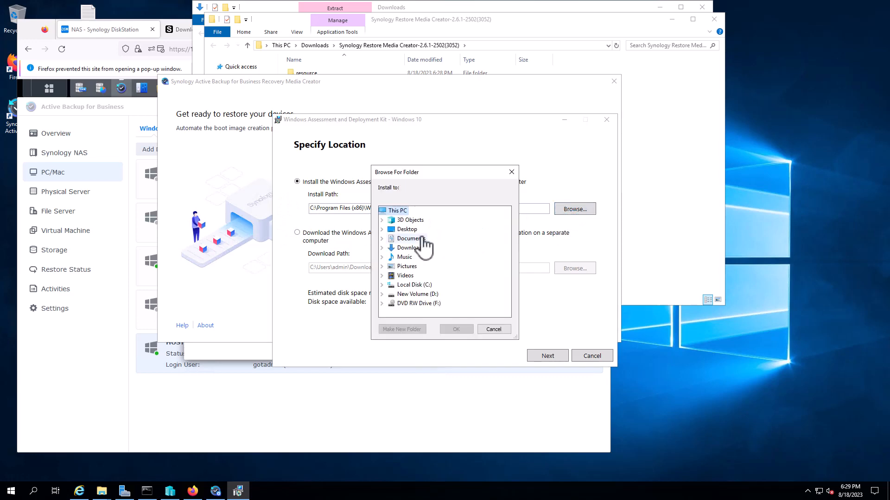
{"action": "left_click", "coordinate": [410, 239]}
{"action": "left_click", "coordinate": [419, 329]}
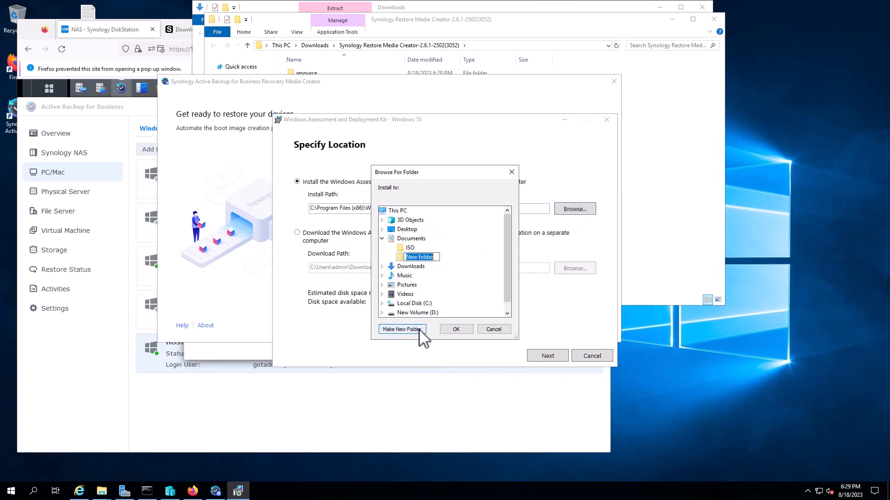
{"action": "type", "text": "ADK"}
{"action": "key", "text": "Return"}
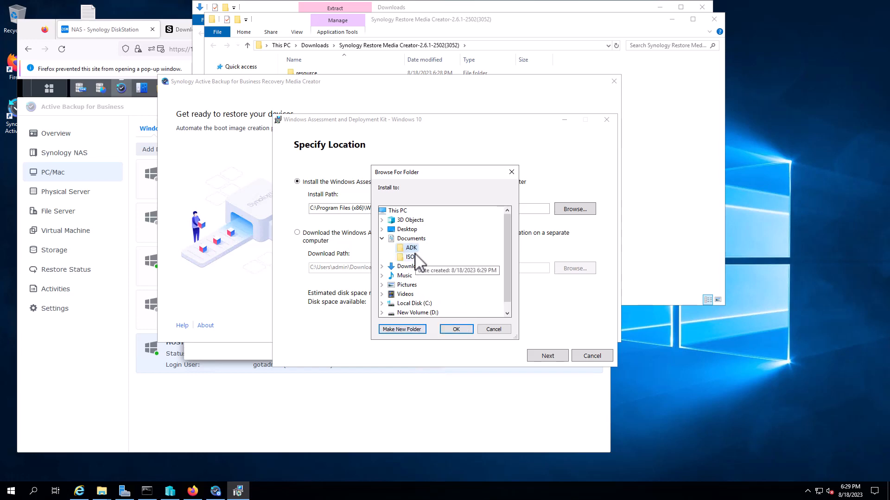
{"action": "left_click", "coordinate": [462, 329]}
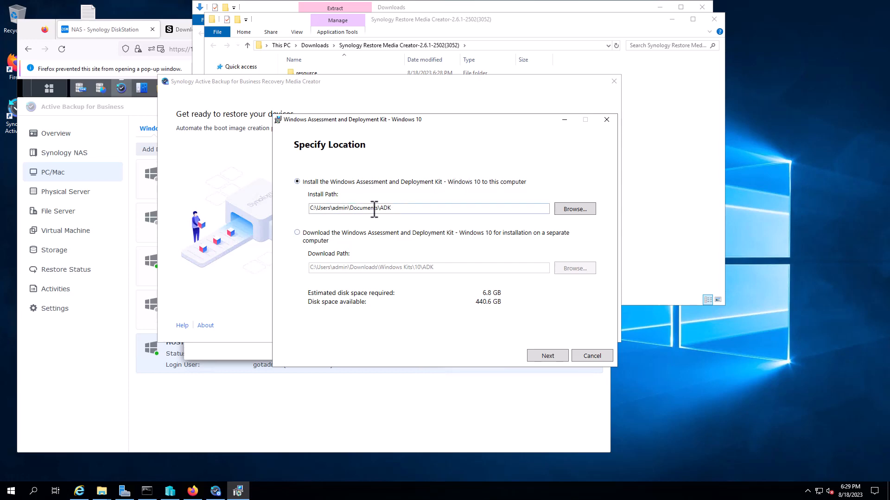
{"action": "left_click_drag", "start_coordinate": [388, 208], "coordinate": [284, 208]}
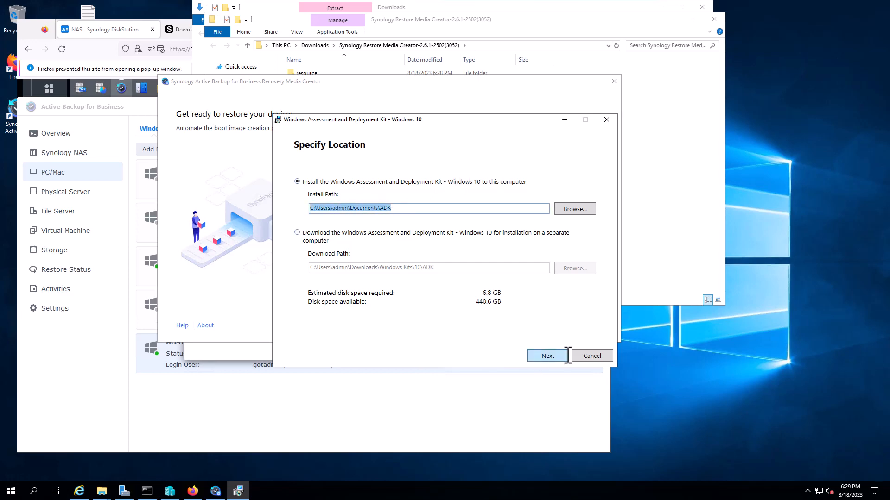
Install the Windows Assessment and Deployment Kit to the ADK folder with the preselected privacy setting and features, and close its installer.
{"action": "left_click", "coordinate": [563, 356]}
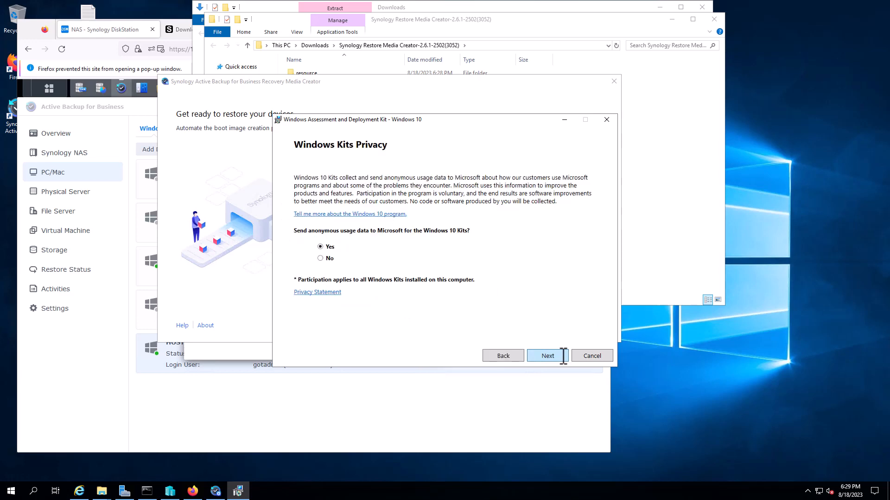
{"action": "left_click", "coordinate": [563, 355]}
{"action": "left_click", "coordinate": [563, 356]}
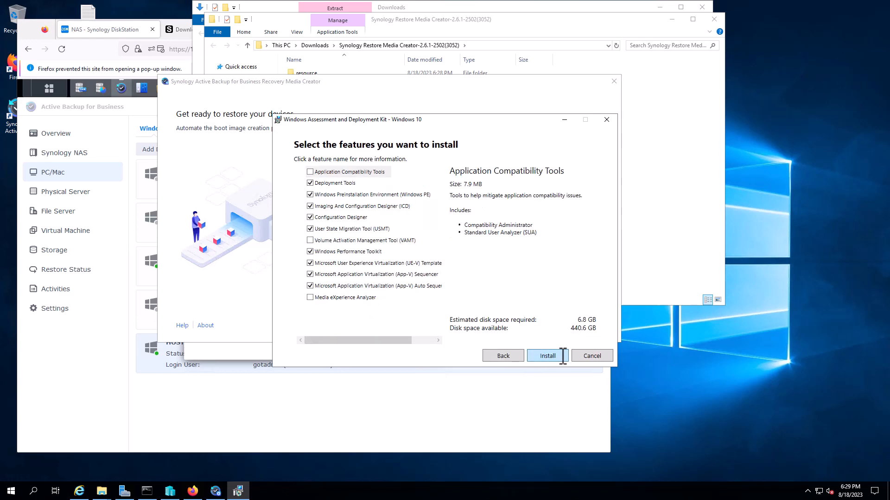
{"action": "left_click", "coordinate": [563, 356]}
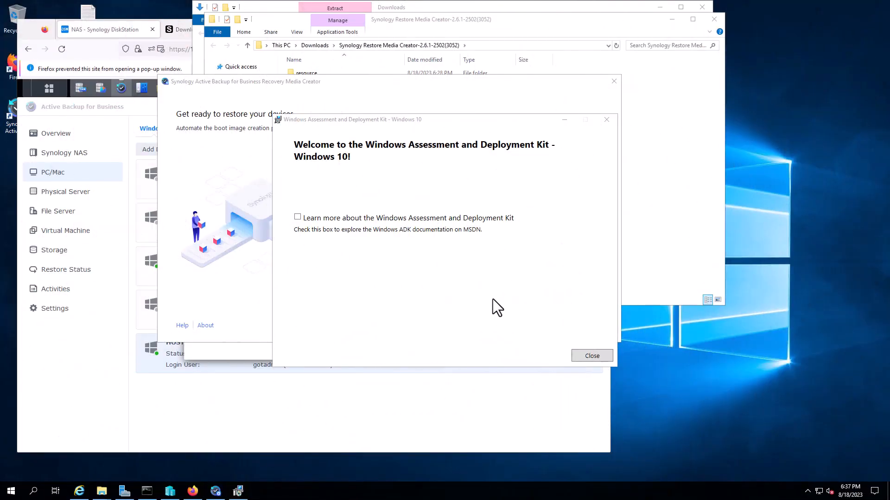
{"action": "left_click", "coordinate": [592, 356]}
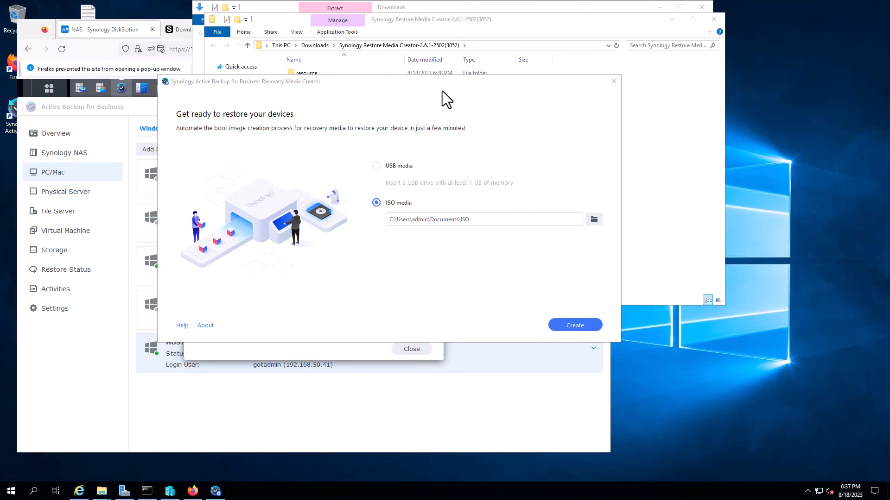
Start creating the ISO recovery media and check the ISO folder in Documents for the output file.
{"action": "left_click_drag", "start_coordinate": [442, 91], "coordinate": [412, 88]}
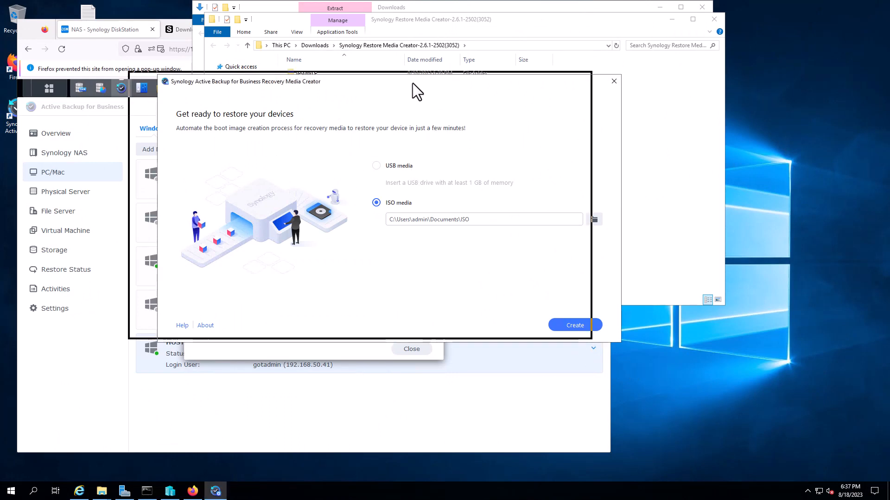
{"action": "left_click", "coordinate": [547, 323]}
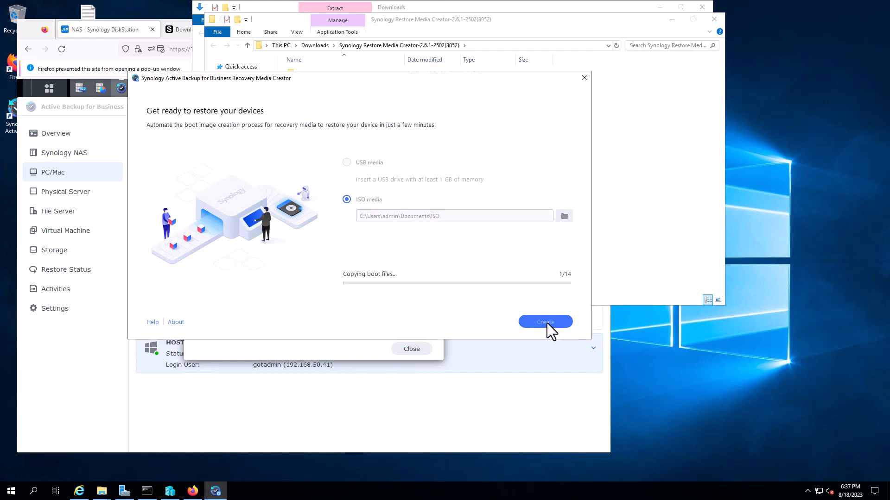
{"action": "left_click", "coordinate": [104, 491]}
{"action": "left_click", "coordinate": [139, 472]}
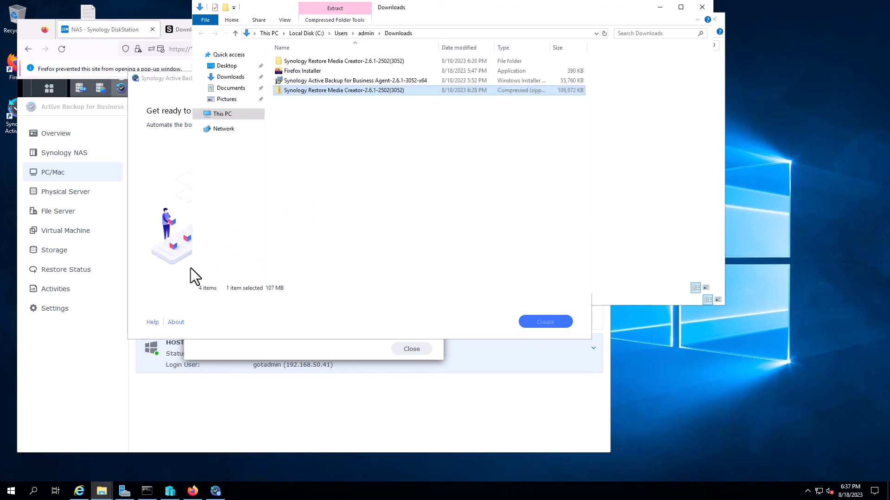
{"action": "left_click", "coordinate": [257, 88]}
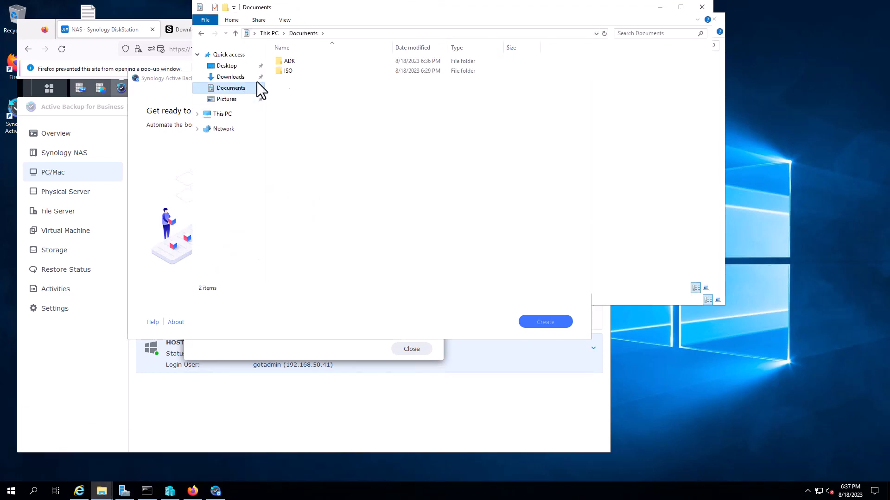
{"action": "double_click", "coordinate": [287, 72]}
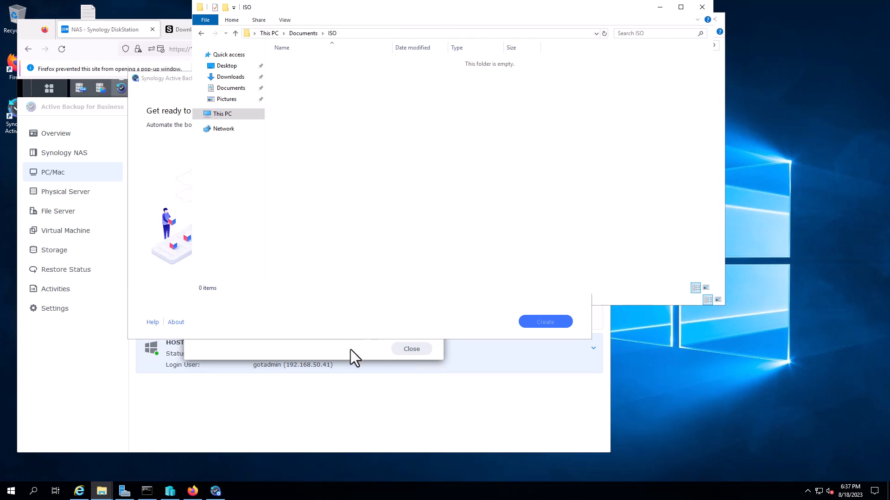
{"action": "left_click", "coordinate": [660, 8]}
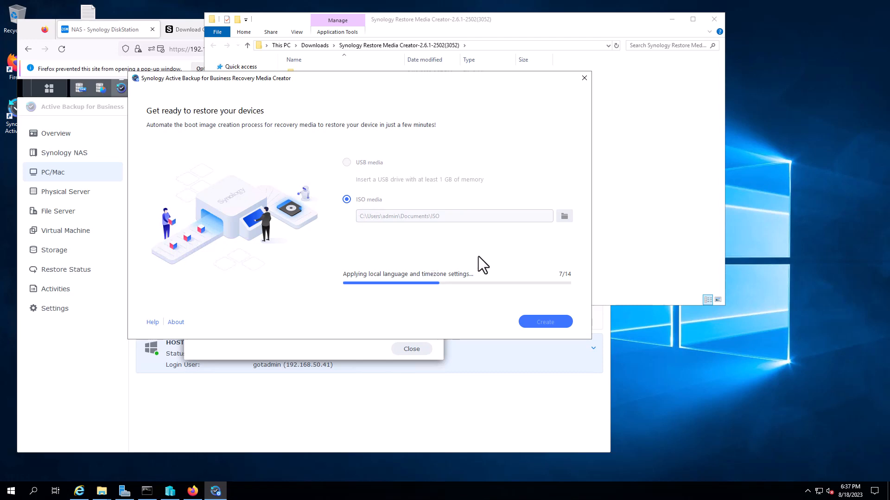
Open the ISO folder in Documents and select the Synology Restore Media disc image.
{"action": "mouse_move", "coordinate": [463, 4]}
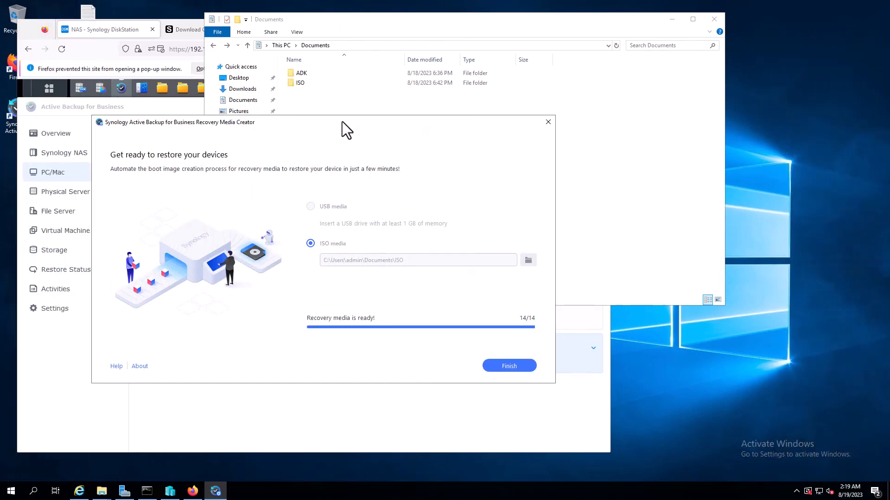
{"action": "left_click", "coordinate": [629, 131]}
{"action": "double_click", "coordinate": [327, 82]}
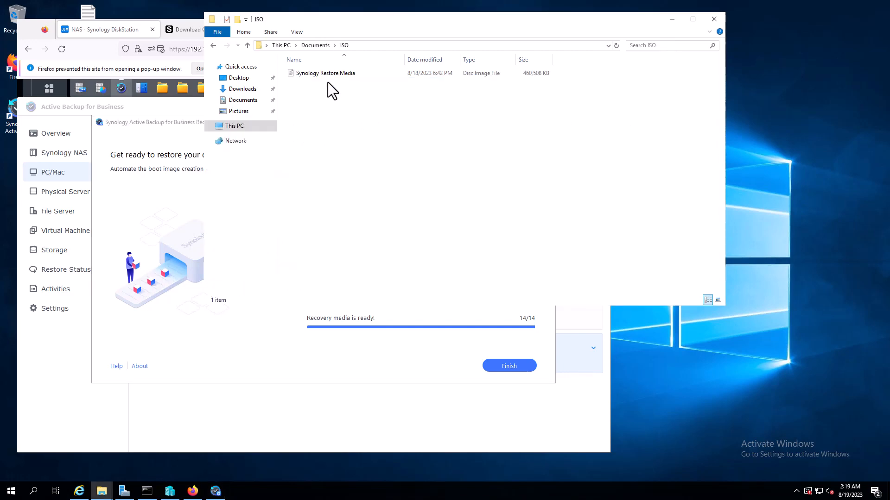
{"action": "left_click", "coordinate": [306, 77]}
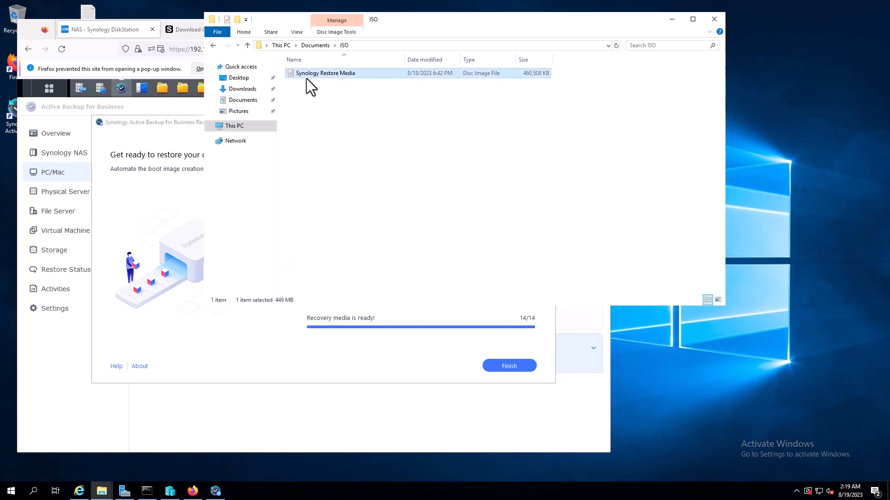
Switch to Hyper-V Manager, move its window clear of the ISO file, and widen the server tree.
{"action": "left_click", "coordinate": [172, 491]}
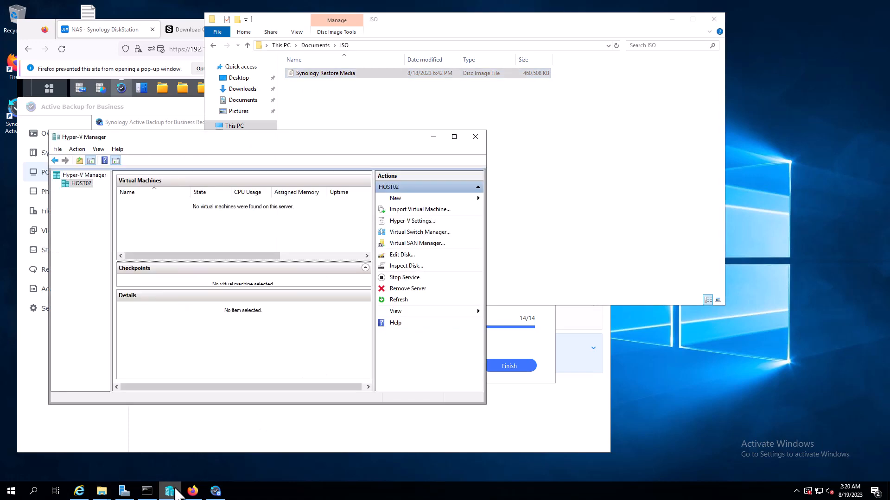
{"action": "left_click_drag", "start_coordinate": [212, 140], "coordinate": [391, 114]}
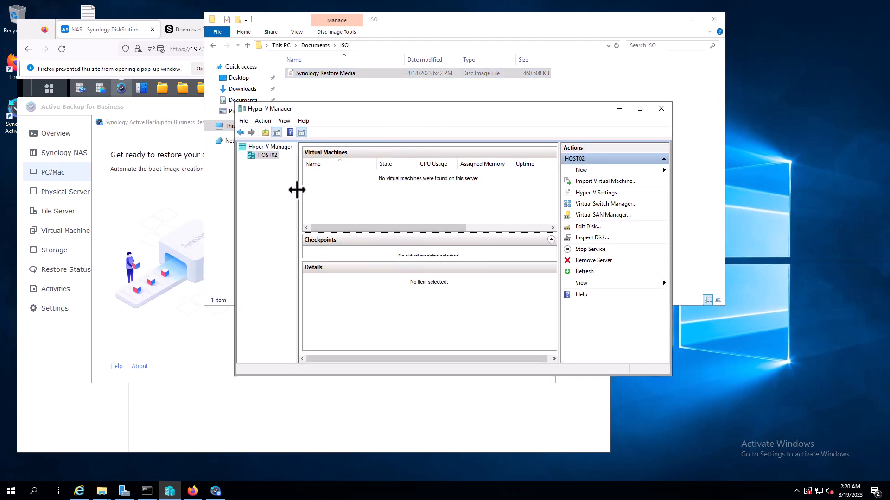
{"action": "left_click_drag", "start_coordinate": [299, 191], "coordinate": [333, 190]}
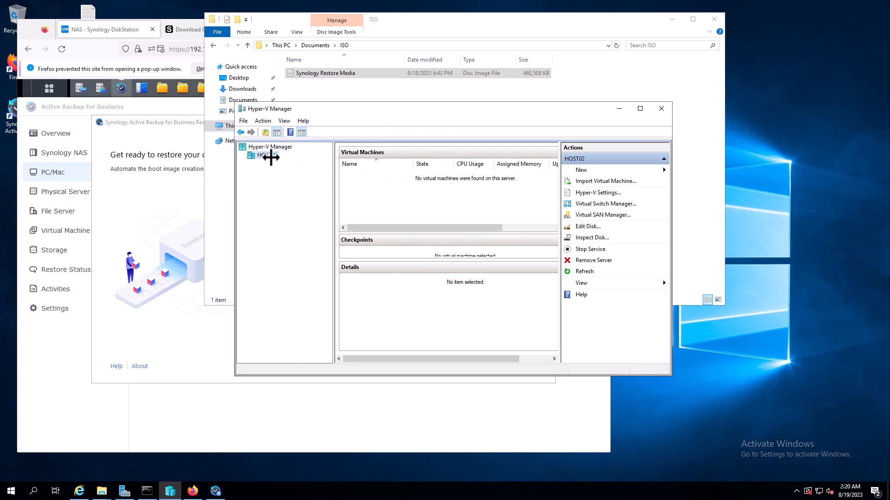
Start a new virtual machine on HOST02 and name it test, keeping the default storage location.
{"action": "right_click", "coordinate": [272, 156]}
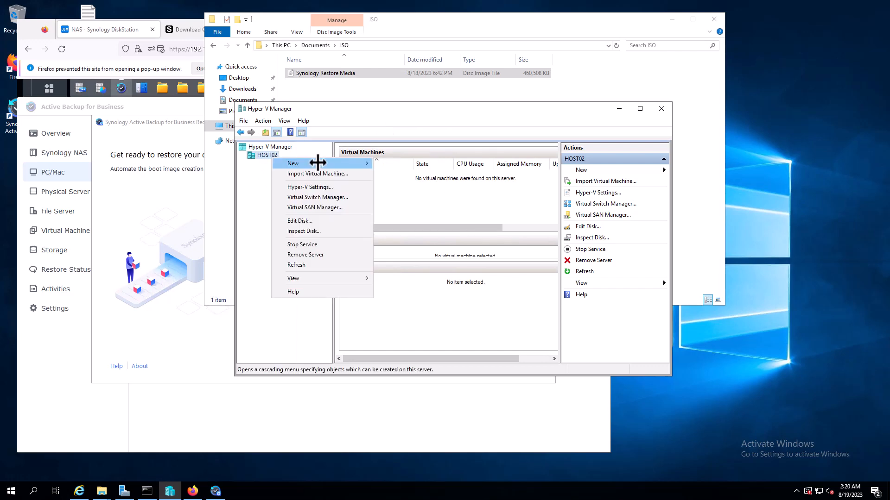
{"action": "mouse_move", "coordinate": [318, 162]}
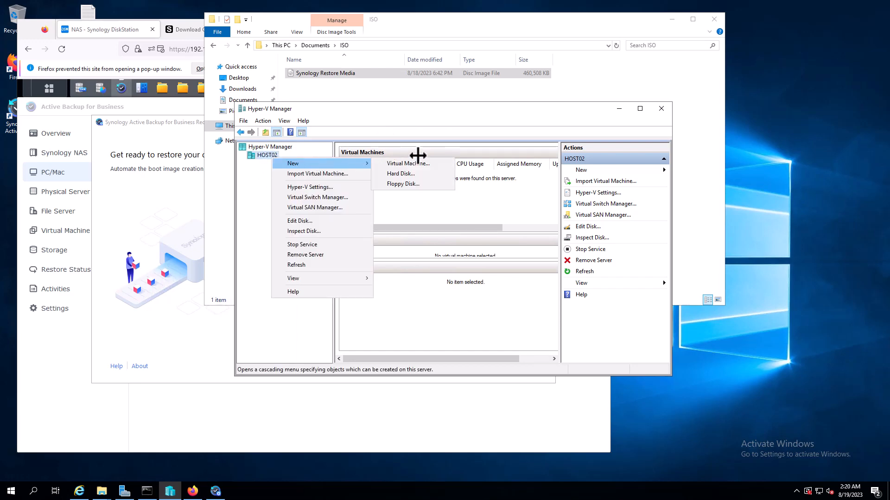
{"action": "left_click", "coordinate": [419, 164]}
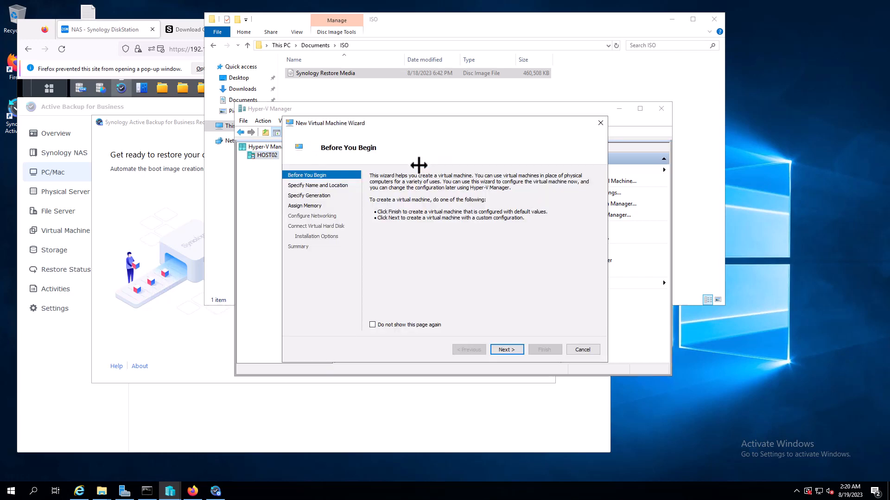
{"action": "left_click", "coordinate": [504, 350]}
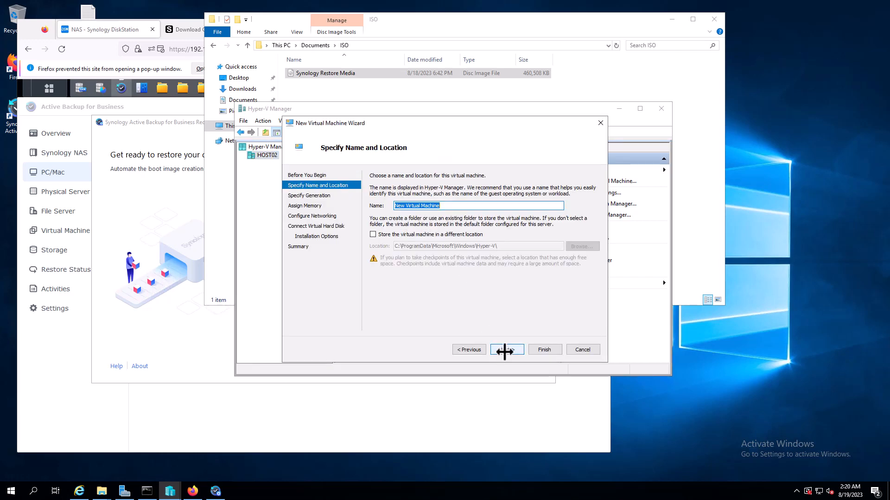
{"action": "type", "text": "test"}
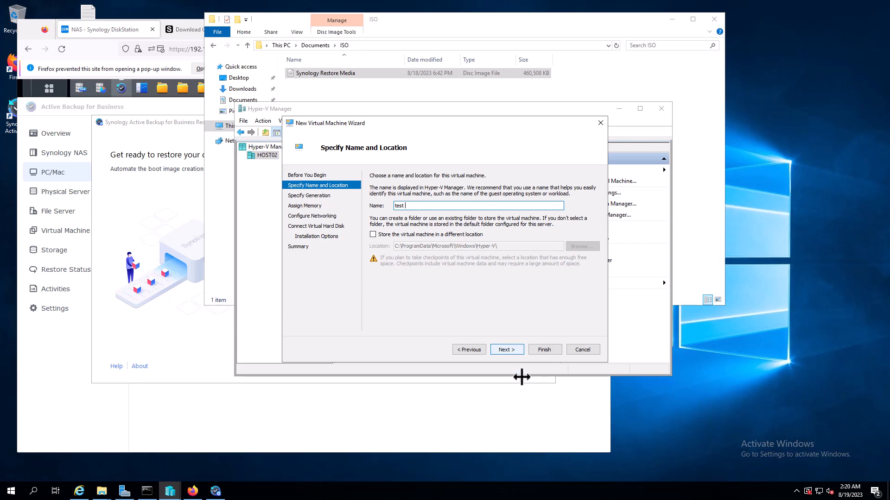
{"action": "left_click", "coordinate": [505, 351]}
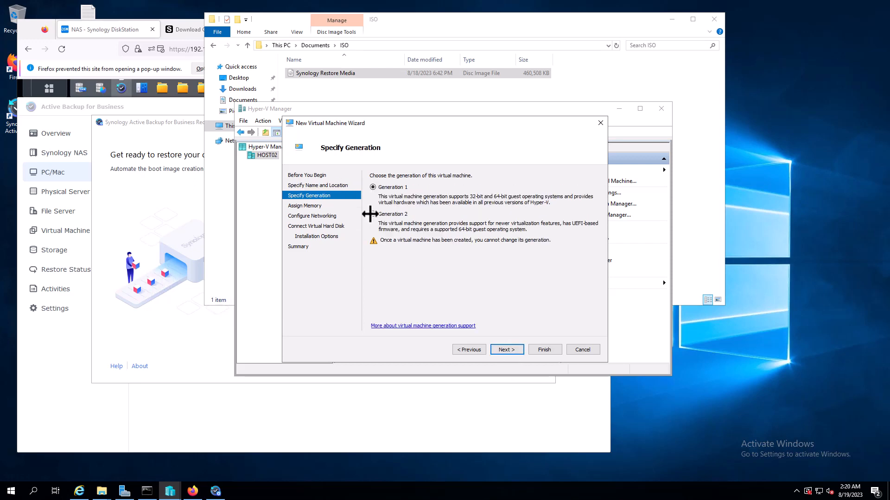
Make the test virtual machine Generation 2 and set its startup memory to 4094 MB.
{"action": "left_click", "coordinate": [373, 214]}
{"action": "left_click", "coordinate": [504, 349]}
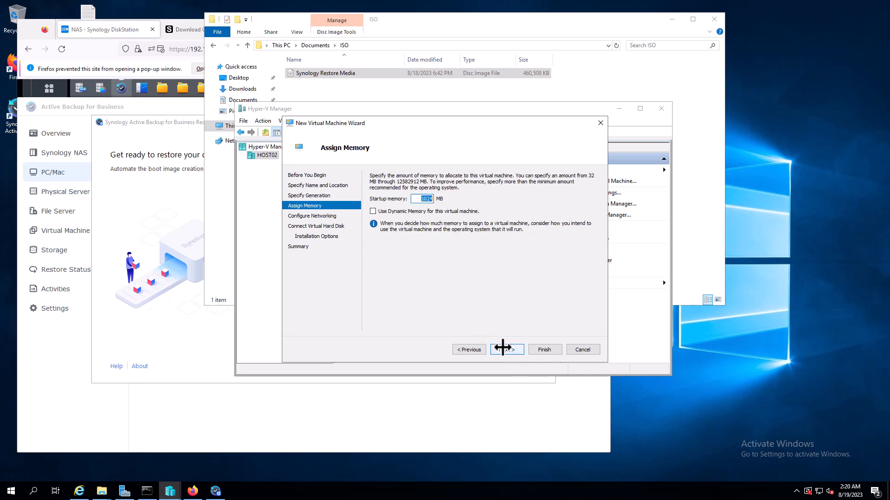
{"action": "type", "text": "4094"}
{"action": "left_click", "coordinate": [504, 351]}
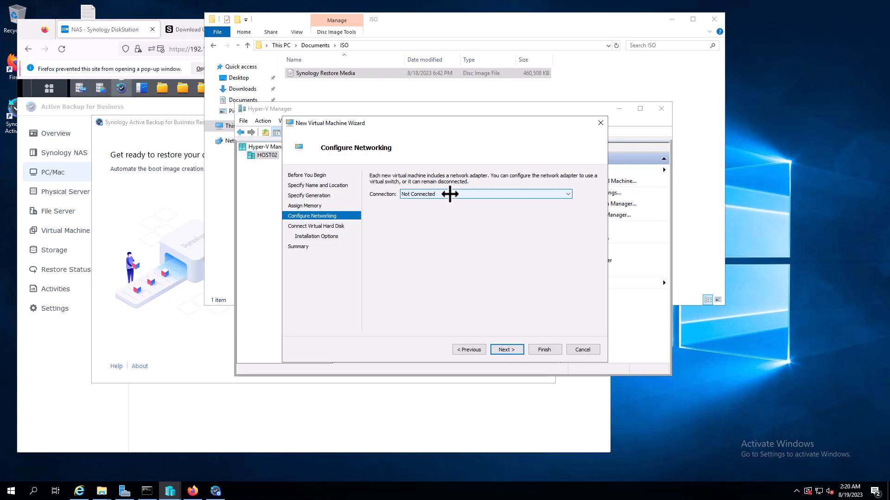
Connect the new virtual machine's network adapter to Vswitch.1.
{"action": "left_click", "coordinate": [450, 194]}
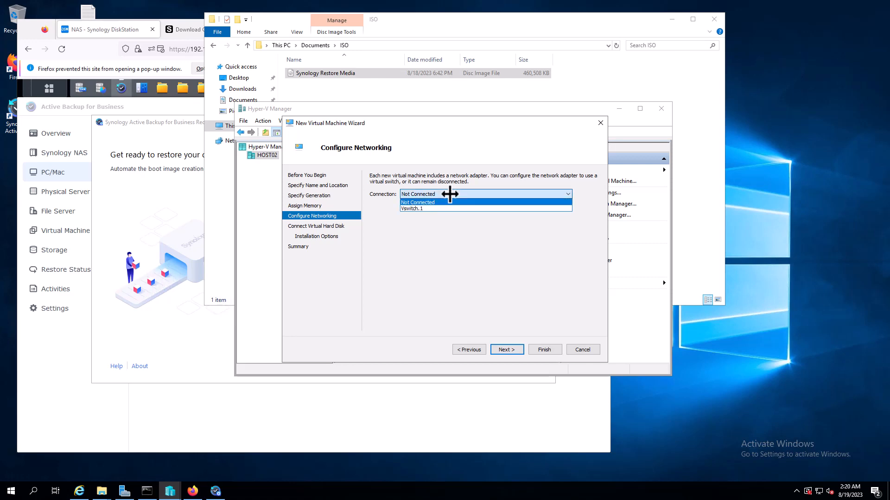
{"action": "left_click", "coordinate": [438, 208]}
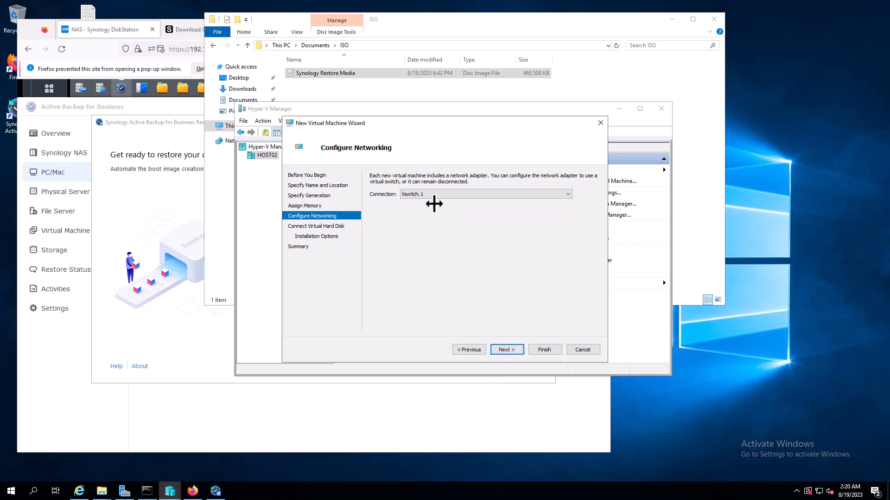
{"action": "left_click", "coordinate": [433, 195]}
{"action": "left_click", "coordinate": [441, 248]}
{"action": "left_click", "coordinate": [510, 350]}
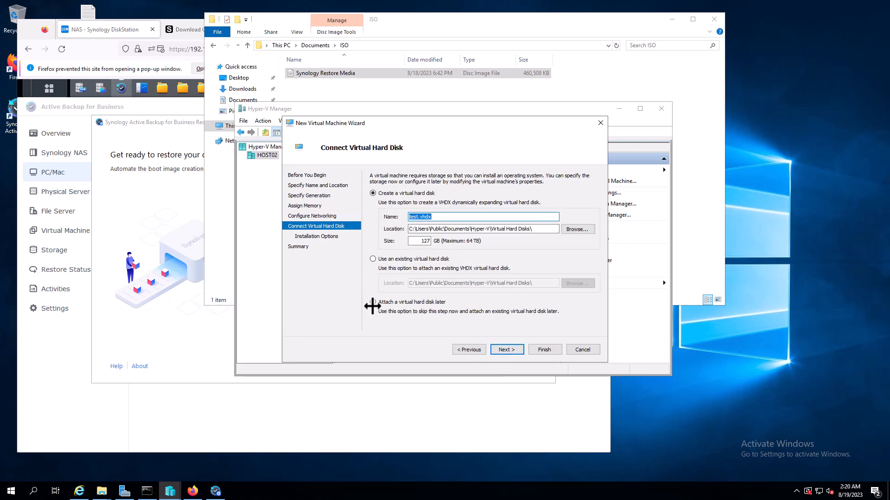
Choose to attach a virtual hard disk later and finish creating the test virtual machine.
{"action": "left_click", "coordinate": [373, 304]}
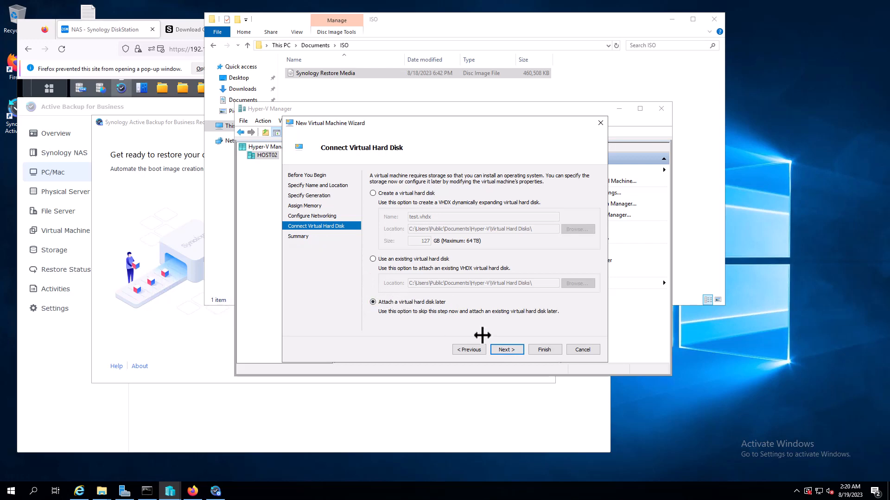
{"action": "left_click", "coordinate": [505, 350]}
{"action": "left_click", "coordinate": [537, 349]}
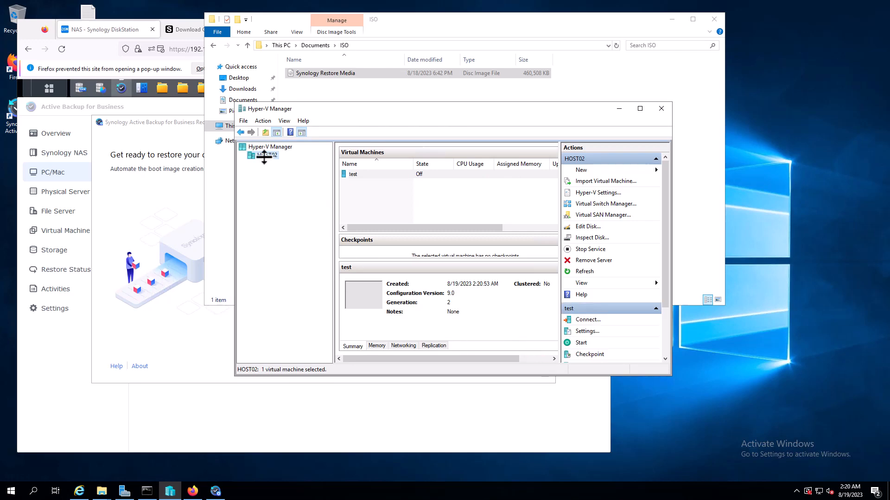
Start a new virtual hard disk on HOST02, using the VHDX format and the dynamically expanding type.
{"action": "right_click", "coordinate": [263, 156]}
{"action": "mouse_move", "coordinate": [282, 162]}
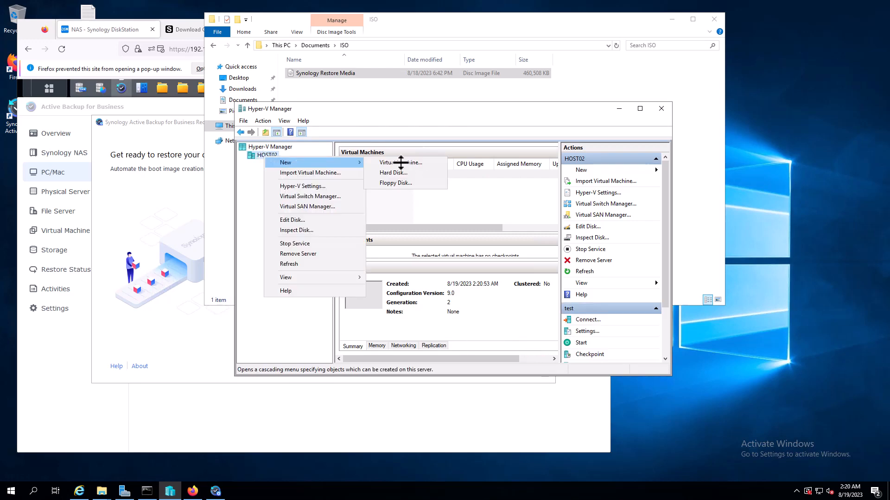
{"action": "left_click", "coordinate": [410, 173]}
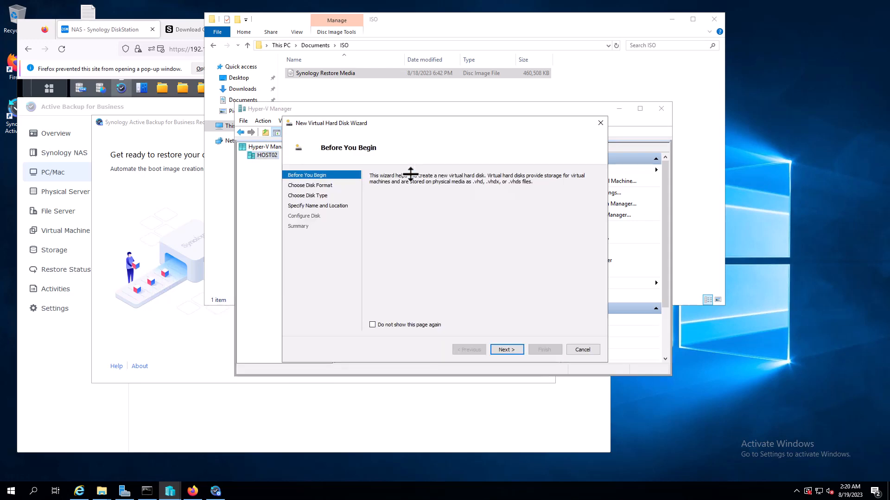
{"action": "left_click", "coordinate": [505, 350]}
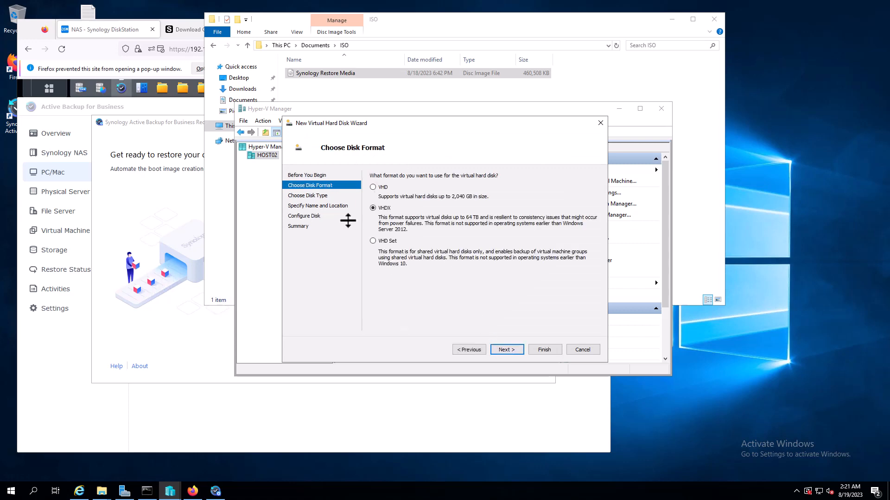
{"action": "left_click", "coordinate": [512, 348]}
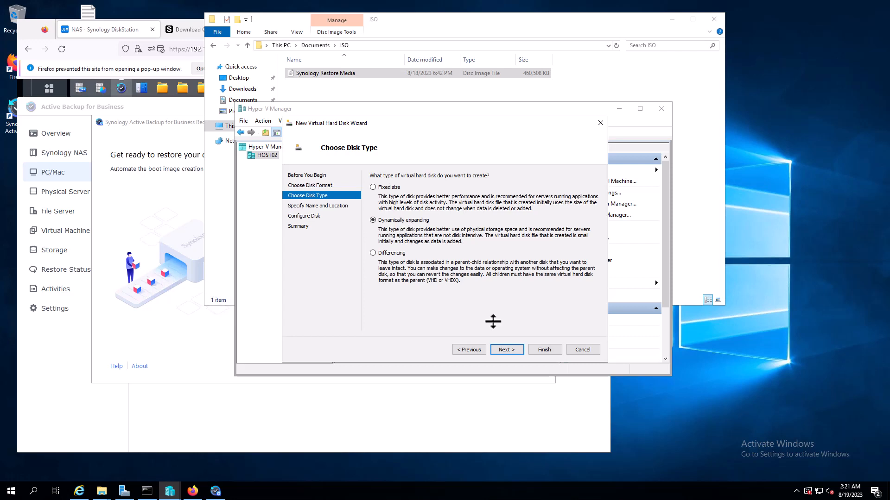
{"action": "left_click", "coordinate": [512, 348]}
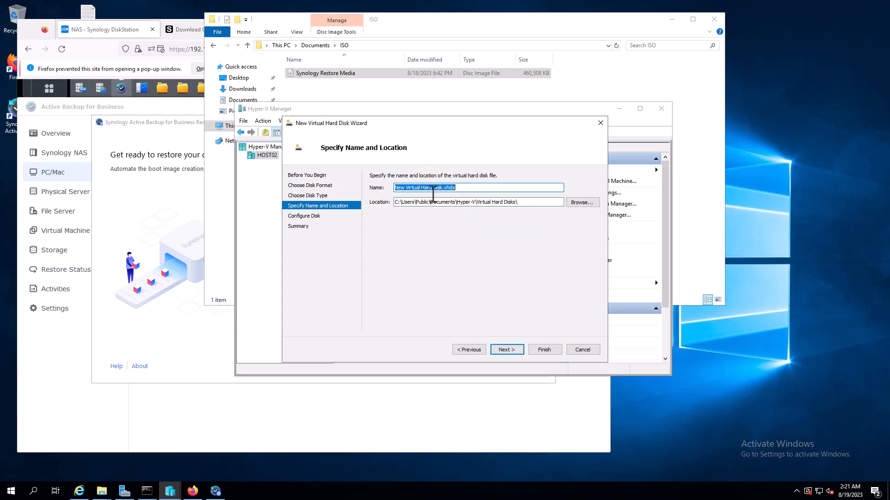
Name the new virtual hard disk test.vhdx and store it on New Volume (D:).
{"action": "left_click", "coordinate": [433, 188]}
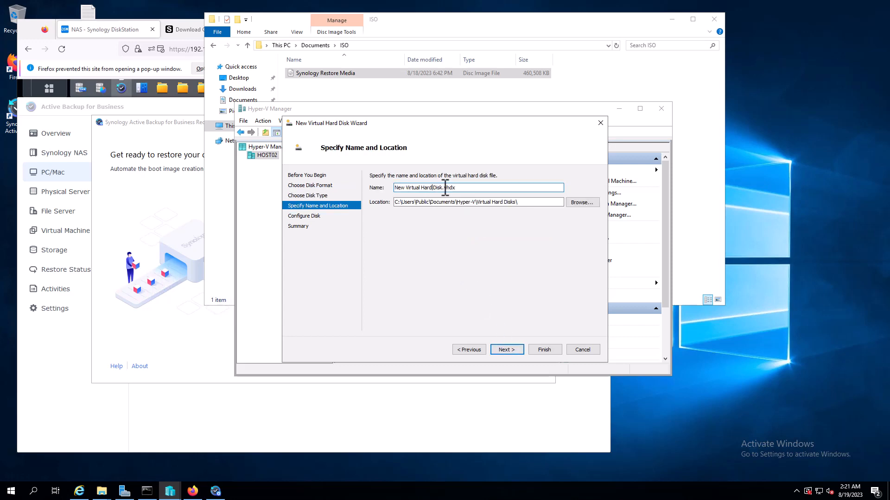
{"action": "left_click_drag", "start_coordinate": [444, 188], "coordinate": [376, 183]}
{"action": "key", "text": "BackSpace"}
{"action": "left_click", "coordinate": [587, 202]}
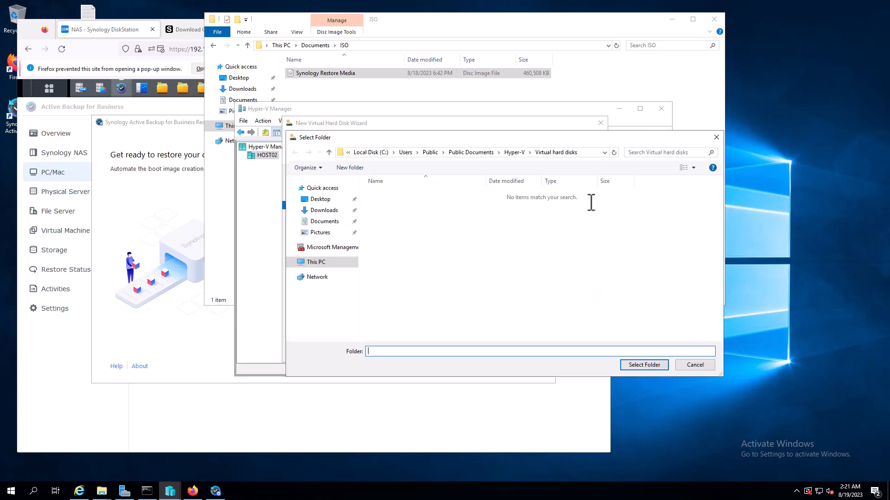
{"action": "left_click", "coordinate": [346, 261]}
{"action": "double_click", "coordinate": [551, 298]}
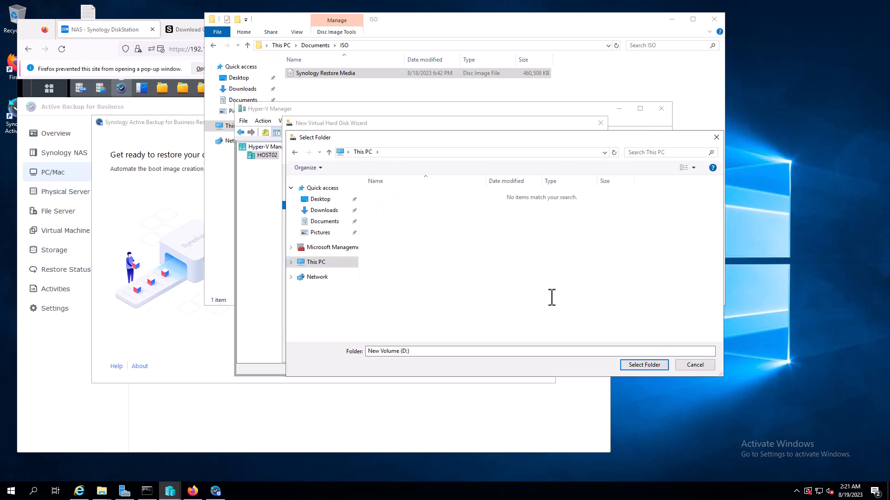
{"action": "left_click", "coordinate": [644, 365]}
{"action": "left_click", "coordinate": [505, 350]}
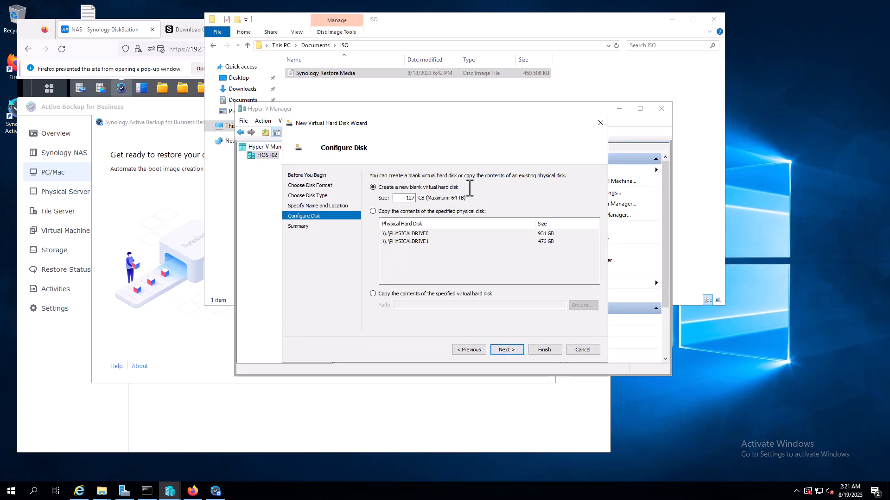
Set the size of the new blank virtual hard disk and finish creating it.
{"action": "double_click", "coordinate": [407, 198]}
{"action": "left_click", "coordinate": [506, 350]}
{"action": "left_click", "coordinate": [531, 351]}
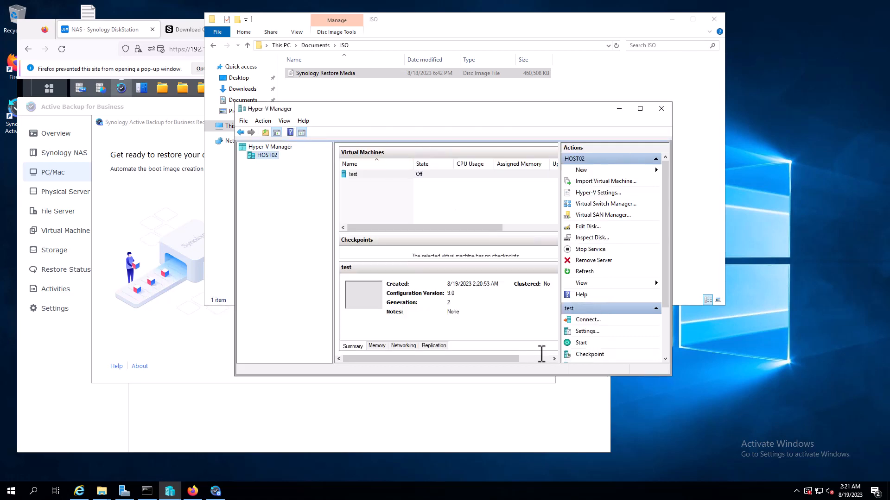
Add a hard drive to the SCSI controller in the test virtual machine's settings.
{"action": "right_click", "coordinate": [376, 174]}
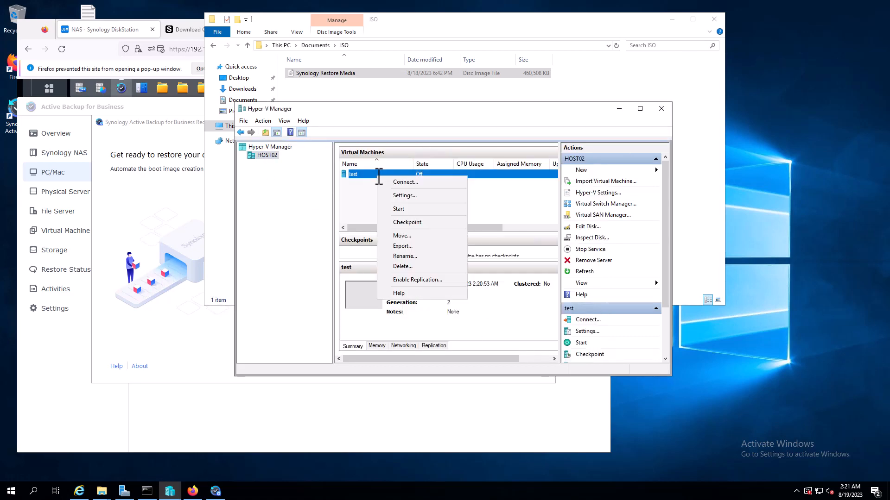
{"action": "left_click", "coordinate": [401, 194]}
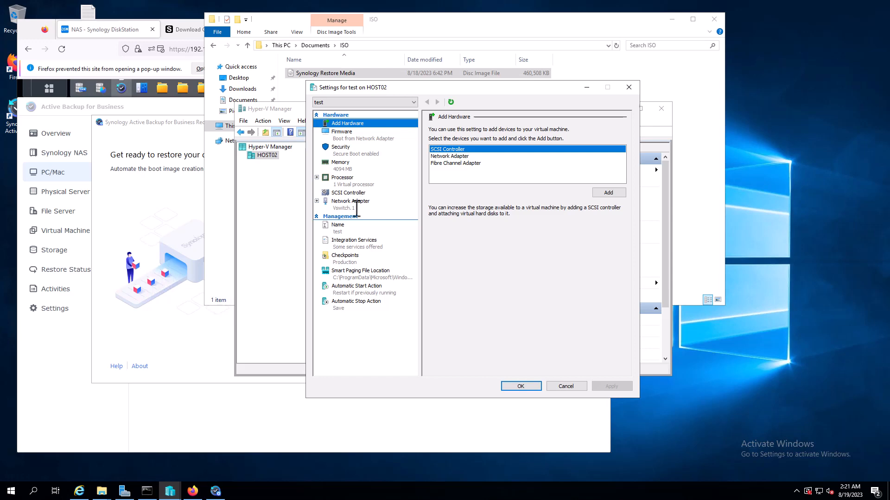
{"action": "left_click", "coordinate": [349, 193]}
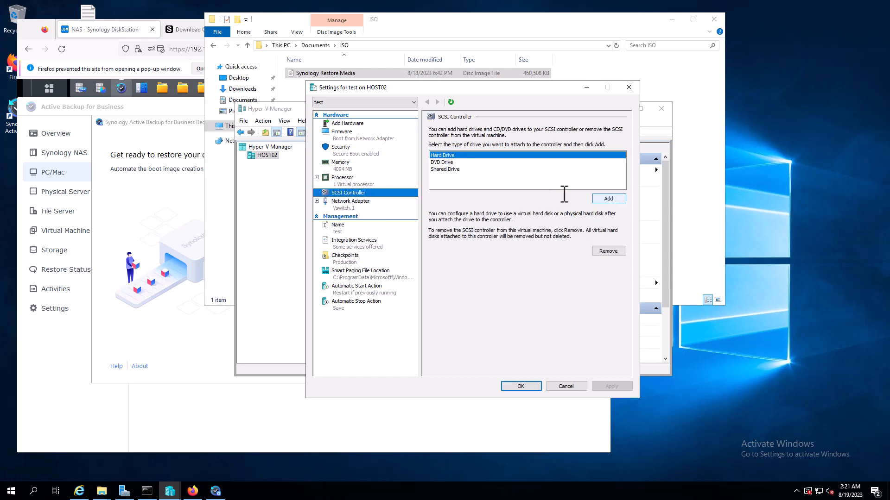
{"action": "left_click", "coordinate": [617, 199]}
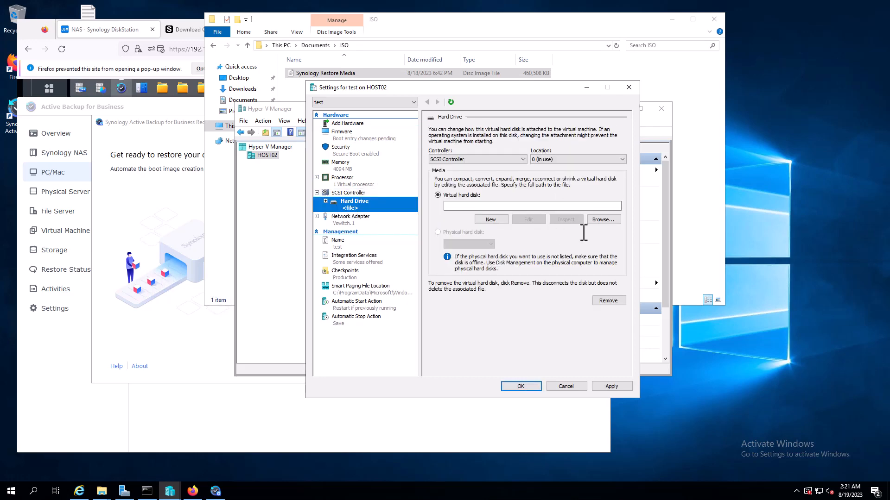
Attach test.vhdx from New Volume (D:) to the added hard drive and apply the change.
{"action": "left_click", "coordinate": [593, 221]}
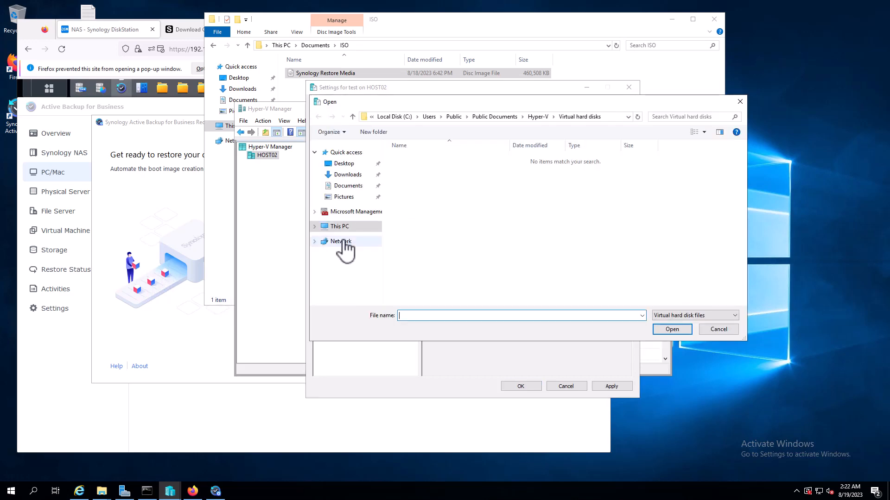
{"action": "left_click", "coordinate": [315, 226]}
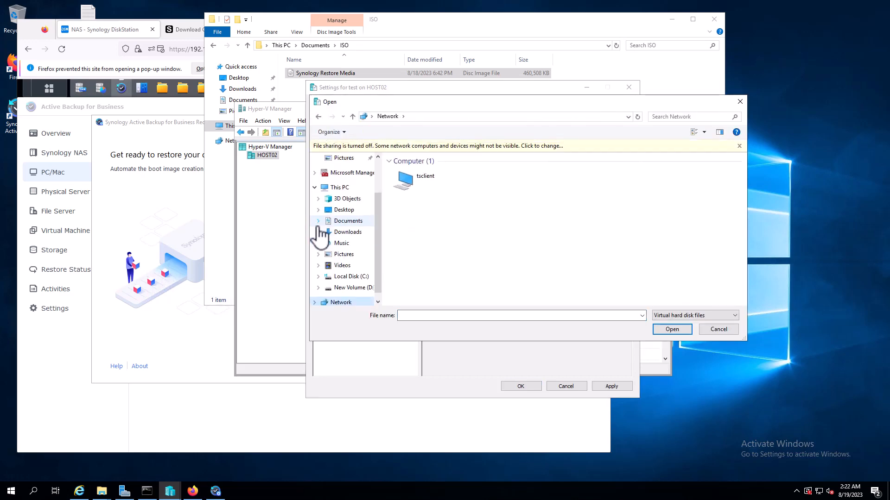
{"action": "left_click", "coordinate": [367, 290]}
{"action": "left_click", "coordinate": [407, 160]}
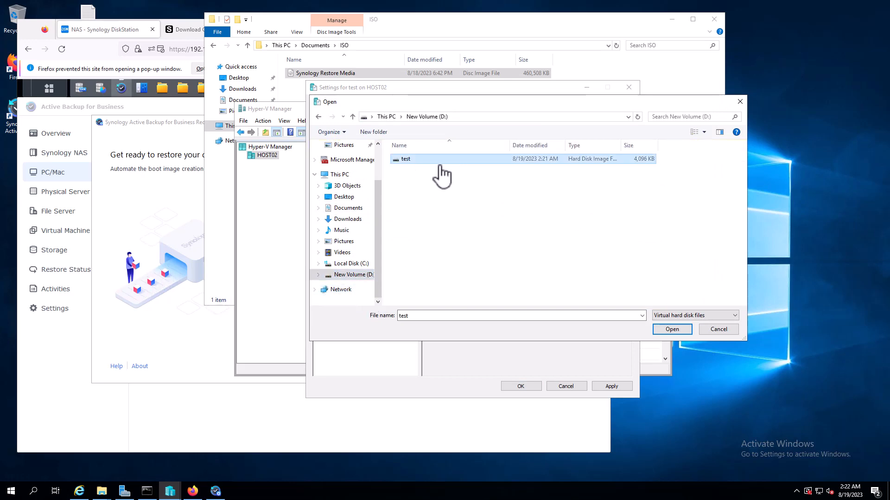
{"action": "left_click", "coordinate": [671, 330]}
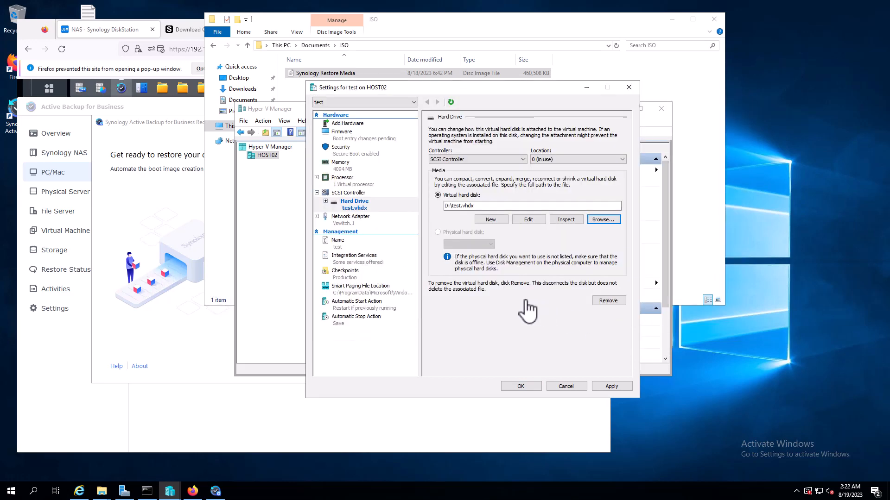
{"action": "left_click", "coordinate": [607, 386]}
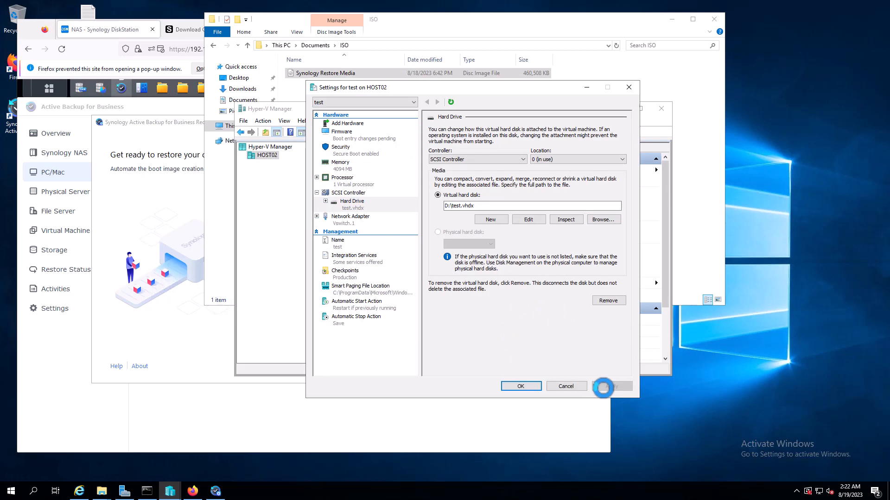
Add a DVD drive to the test virtual machine's SCSI controller.
{"action": "left_click", "coordinate": [343, 193]}
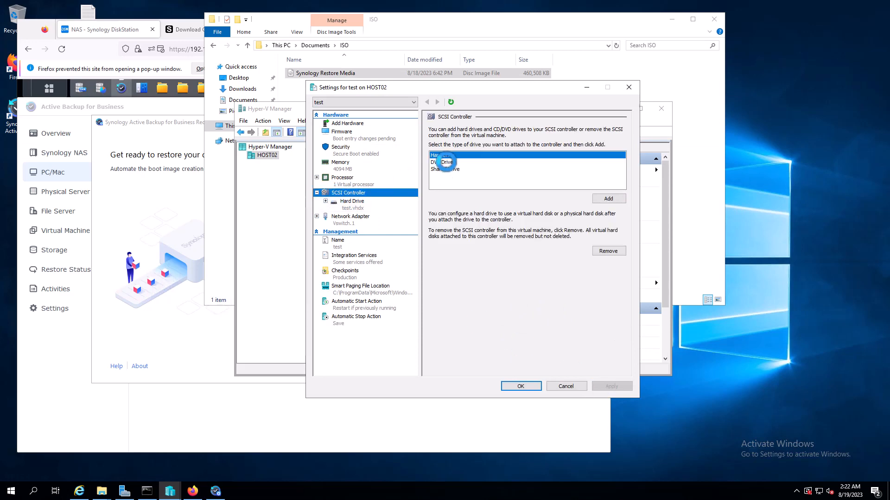
{"action": "left_click", "coordinate": [445, 162]}
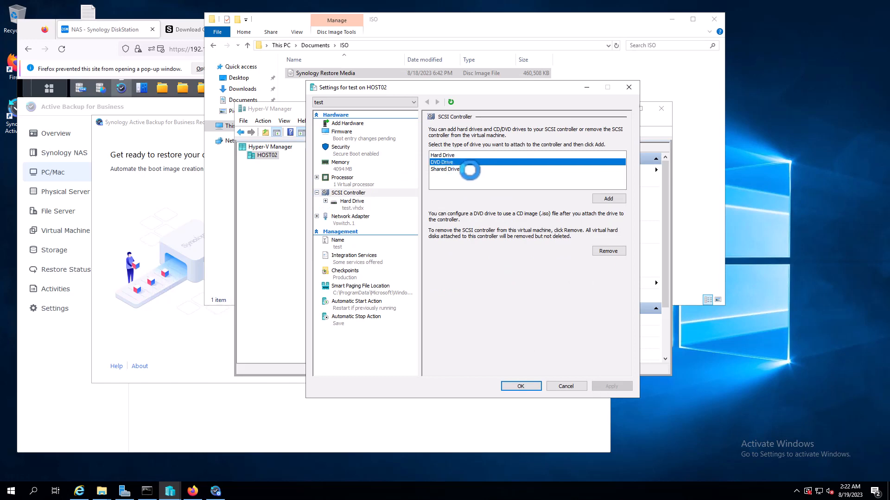
{"action": "left_click", "coordinate": [603, 199]}
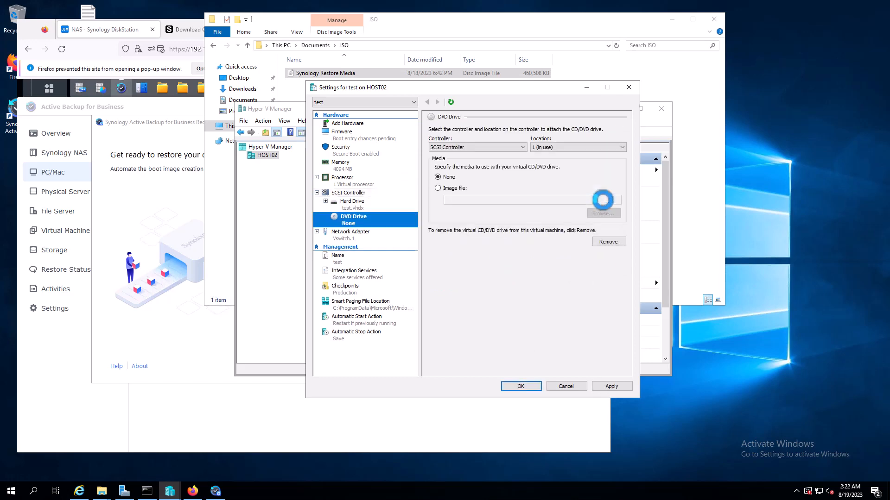
Load the Synology Restore Media image from Documents\ISO into the virtual DVD drive and apply the change.
{"action": "left_click", "coordinate": [438, 188]}
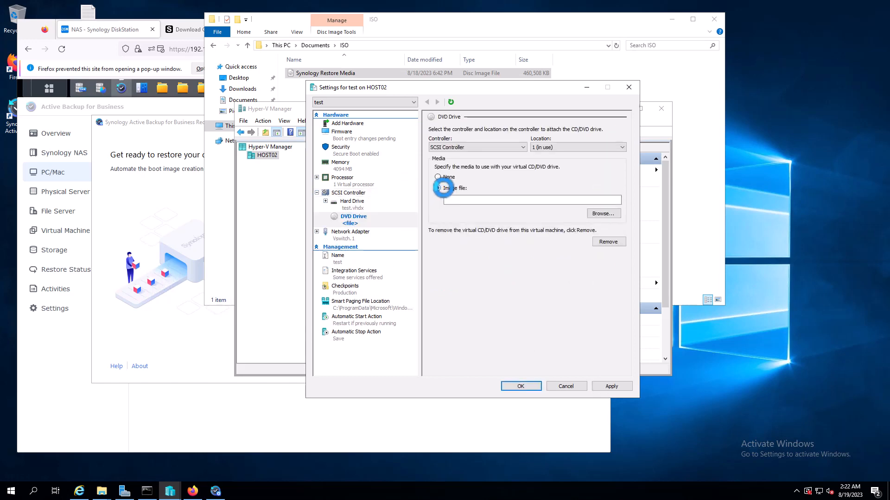
{"action": "left_click", "coordinate": [596, 214]}
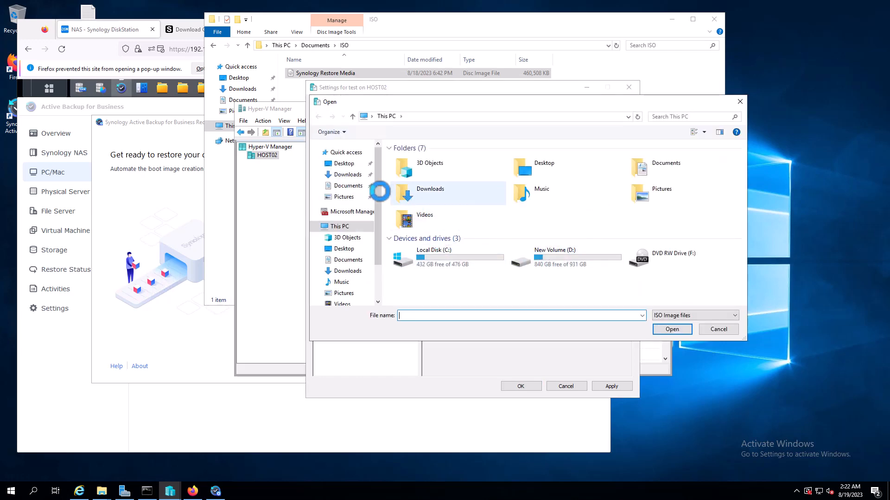
{"action": "left_click", "coordinate": [357, 186]}
{"action": "double_click", "coordinate": [408, 170]}
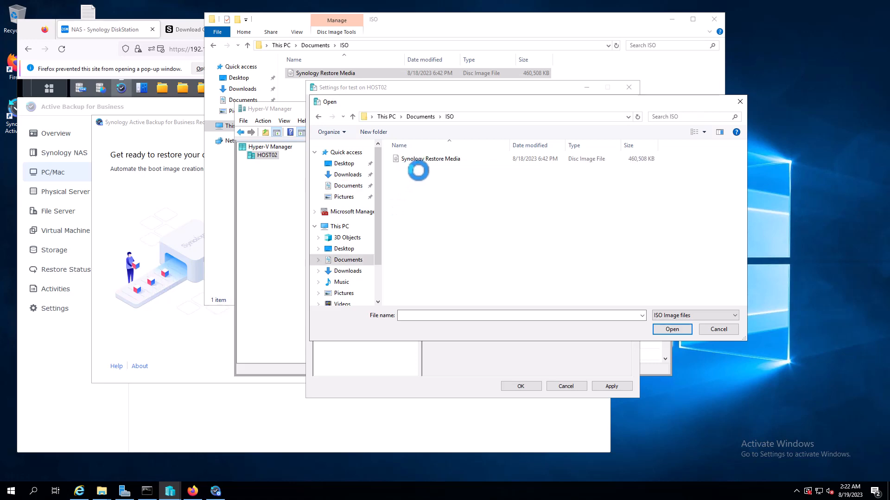
{"action": "left_click", "coordinate": [420, 158]}
{"action": "left_click", "coordinate": [672, 329]}
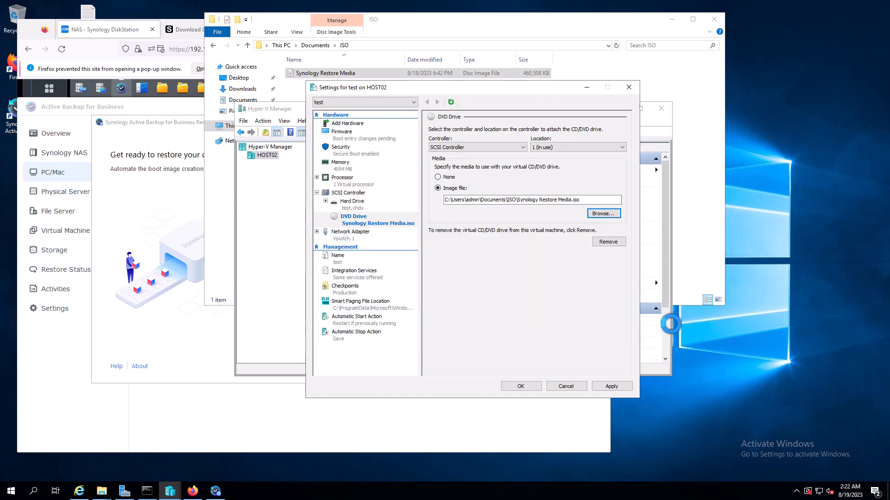
{"action": "left_click", "coordinate": [615, 387]}
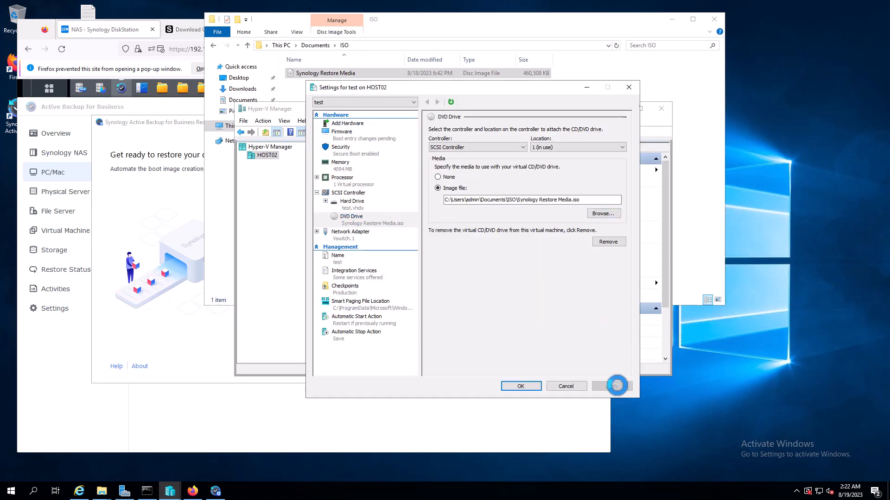
Set the firmware boot order to DVD drive, hard drive, network adapter, then save and close the virtual machine's settings.
{"action": "left_click", "coordinate": [347, 138]}
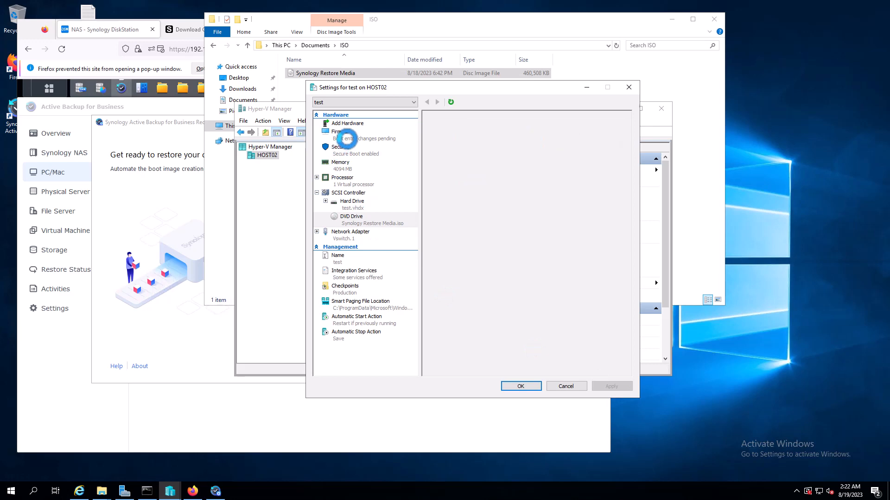
{"action": "left_click", "coordinate": [454, 175]}
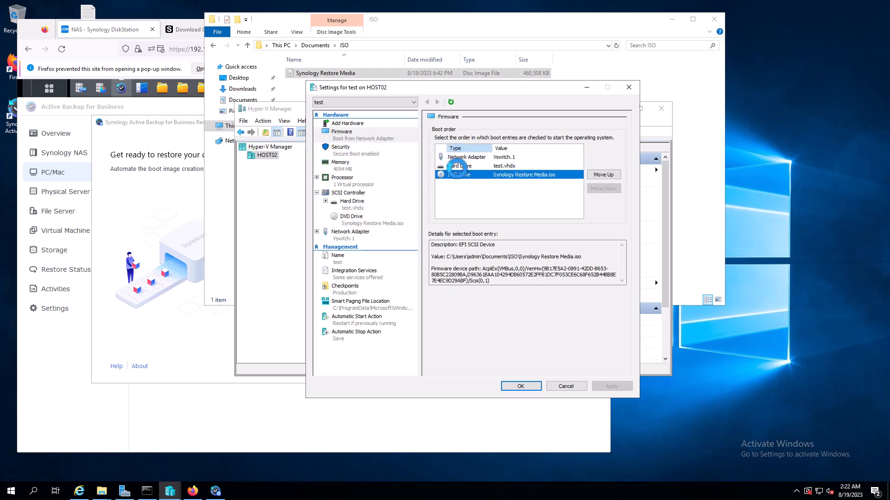
{"action": "left_click", "coordinate": [601, 174]}
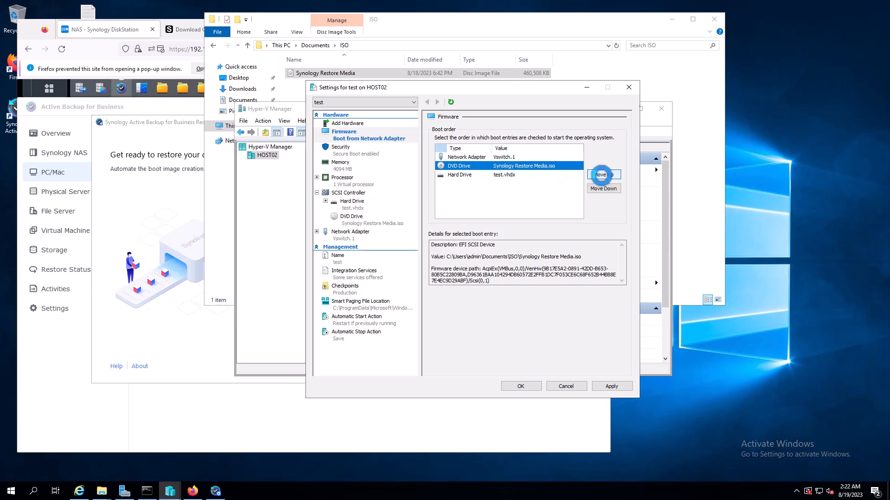
{"action": "left_click", "coordinate": [601, 175]}
{"action": "left_click", "coordinate": [463, 175]}
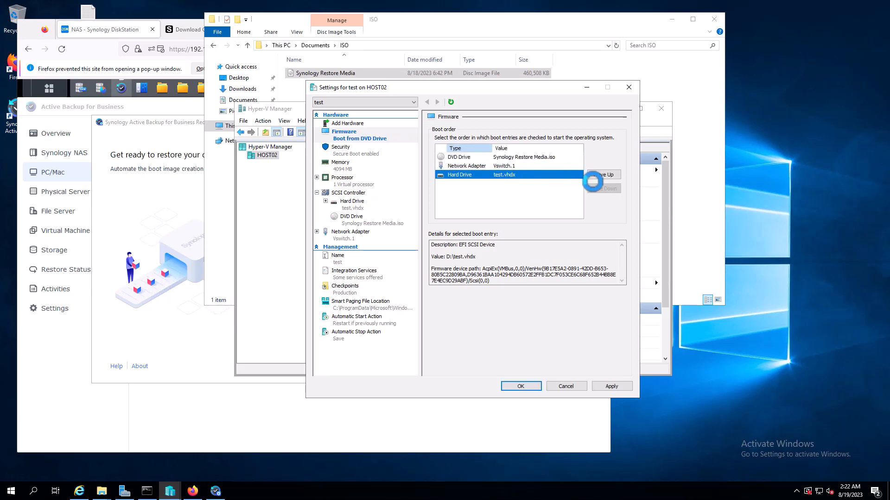
{"action": "left_click", "coordinate": [589, 176]}
{"action": "left_click", "coordinate": [458, 157]}
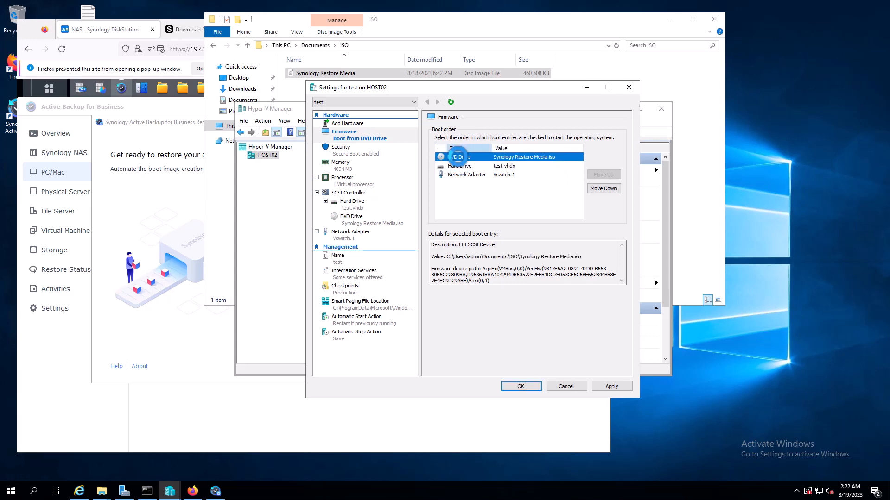
{"action": "left_click", "coordinate": [607, 385]}
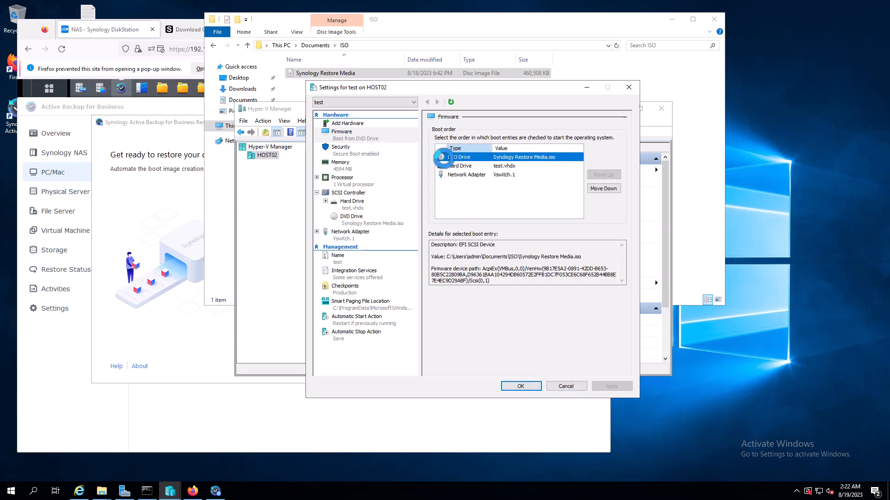
{"action": "left_click", "coordinate": [520, 385]}
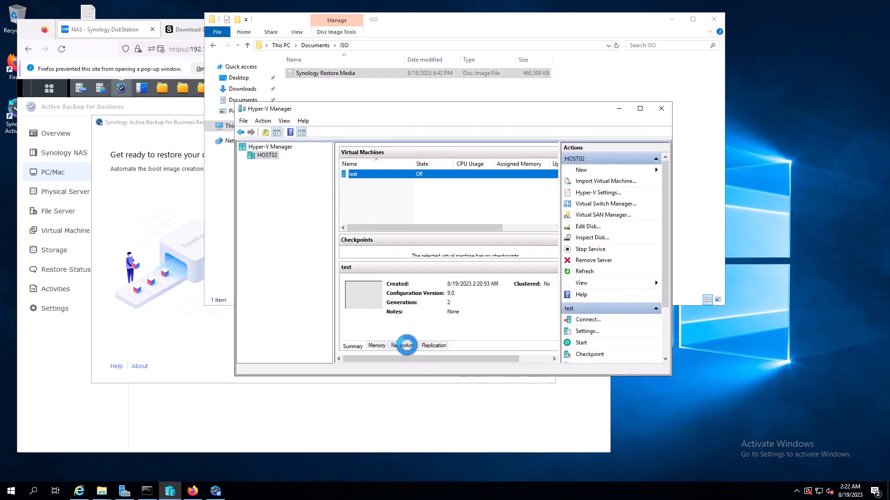
Start the test virtual machine, connect to its console, and boot it from the virtual DVD into the recovery wizard.
{"action": "right_click", "coordinate": [352, 174]}
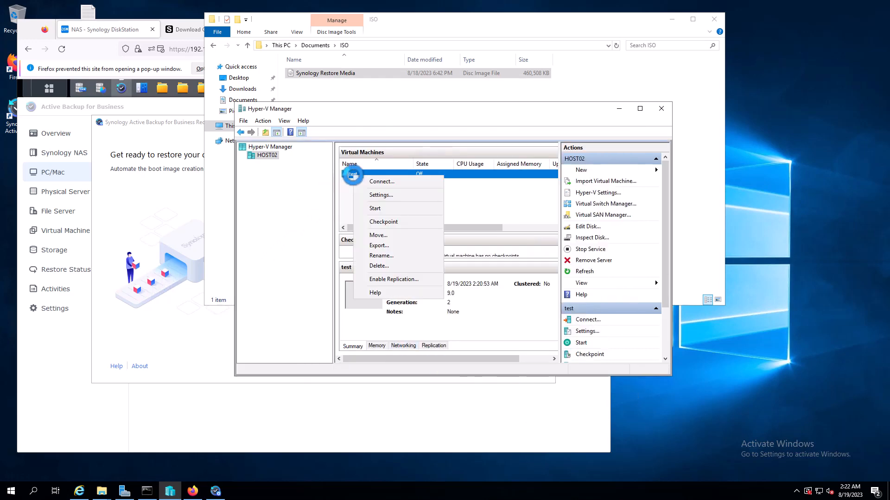
{"action": "left_click", "coordinate": [389, 208]}
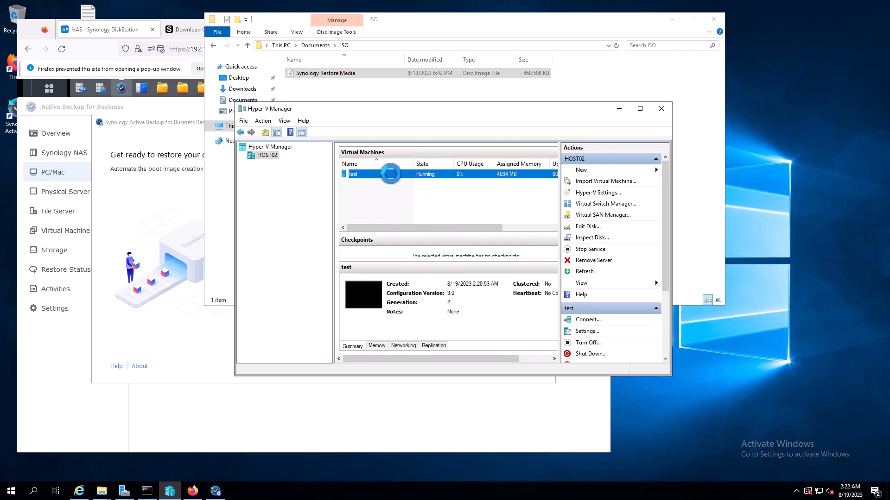
{"action": "double_click", "coordinate": [391, 174]}
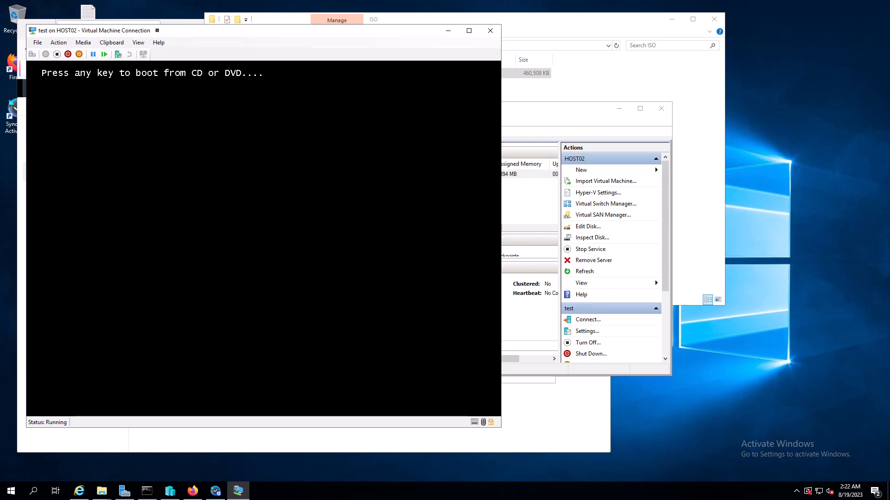
{"action": "left_click_drag", "start_coordinate": [179, 28], "coordinate": [418, 43]}
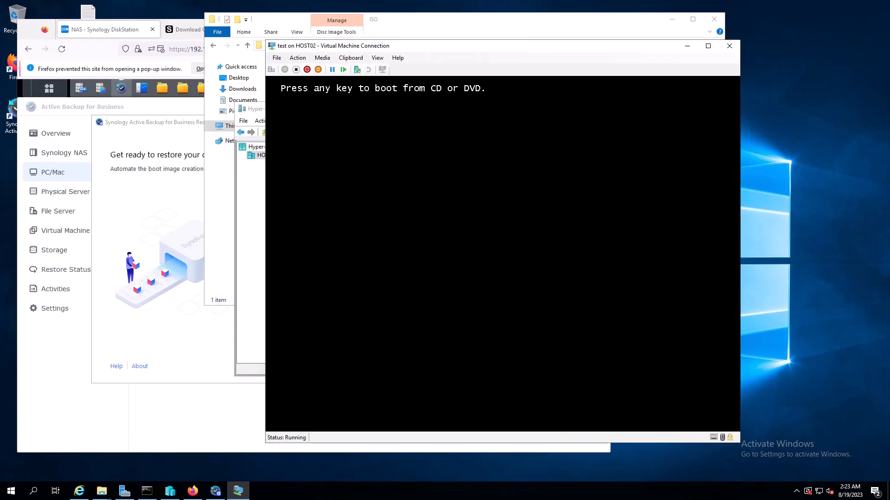
{"action": "key", "text": "Return"}
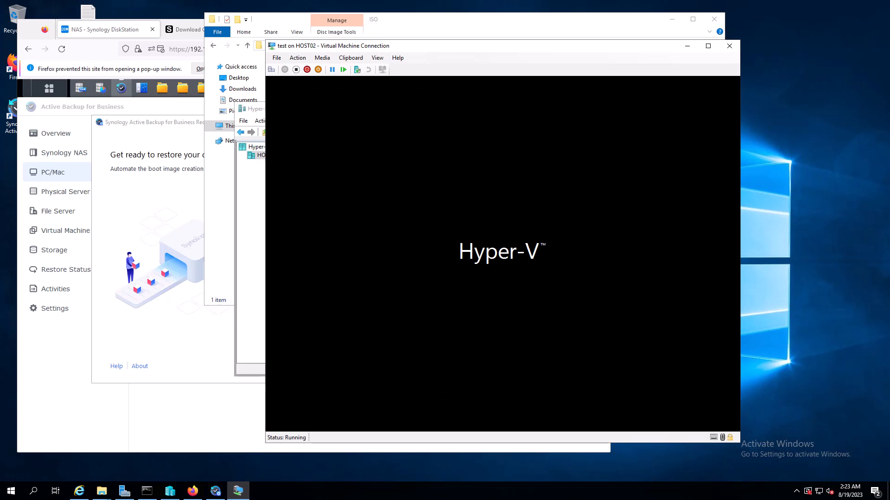
{"action": "left_click_drag", "start_coordinate": [453, 50], "coordinate": [447, 34]}
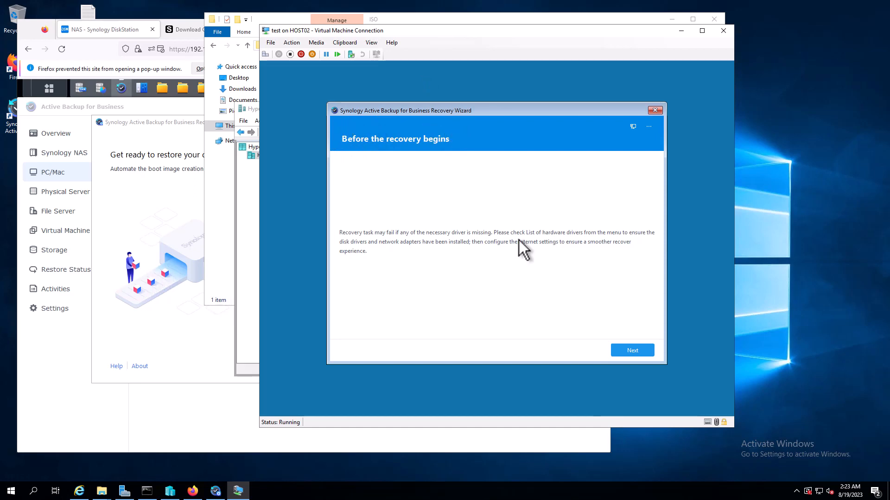
Connect the recovery wizard to the NAS at 192.168.50.220 with the account username and password, proceeding despite the untrusted SSL certificate.
{"action": "left_click", "coordinate": [619, 351]}
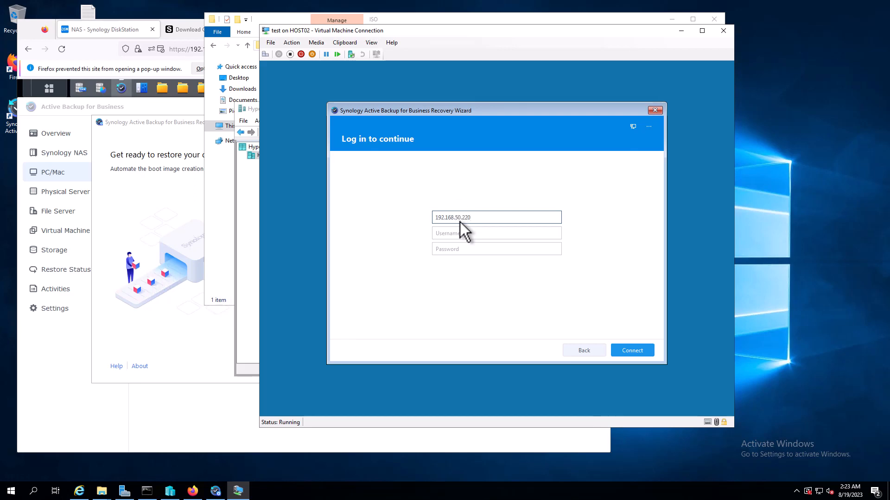
{"action": "key", "text": "Tab"}
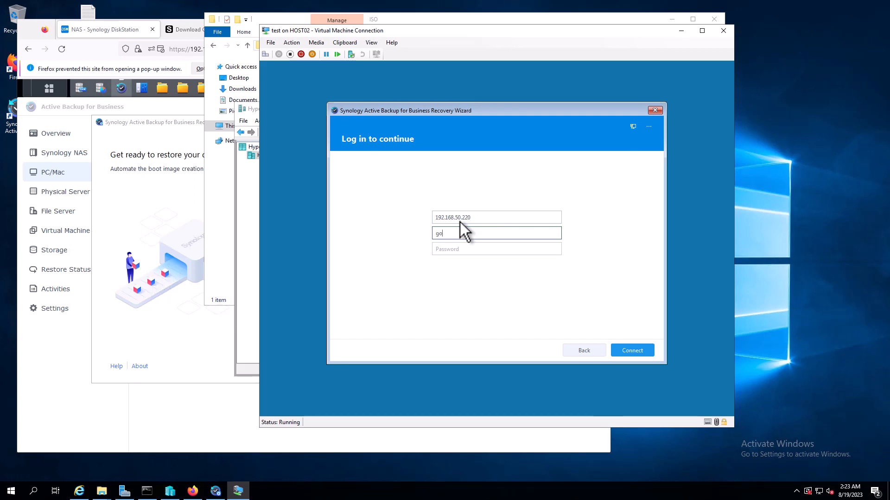
{"action": "type", "text": "gotadmin"}
{"action": "key", "text": "Tab"}
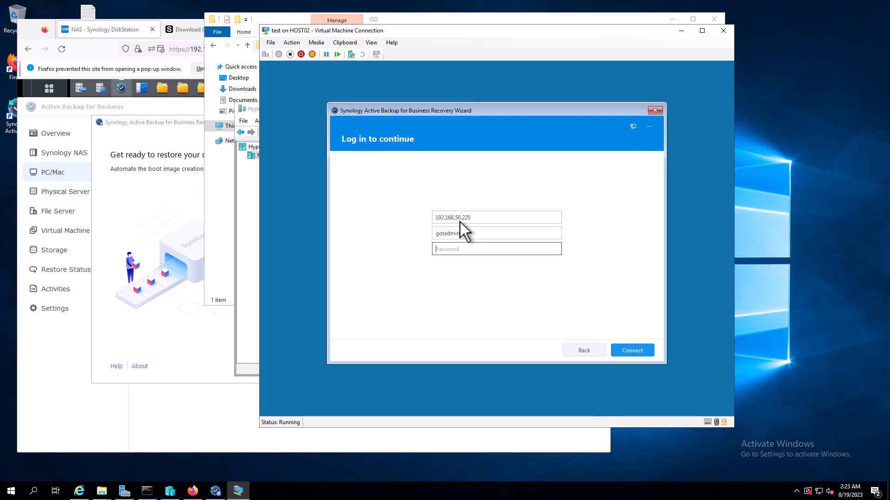
{"action": "type", "text": "••"}
{"action": "left_click", "coordinate": [459, 218]}
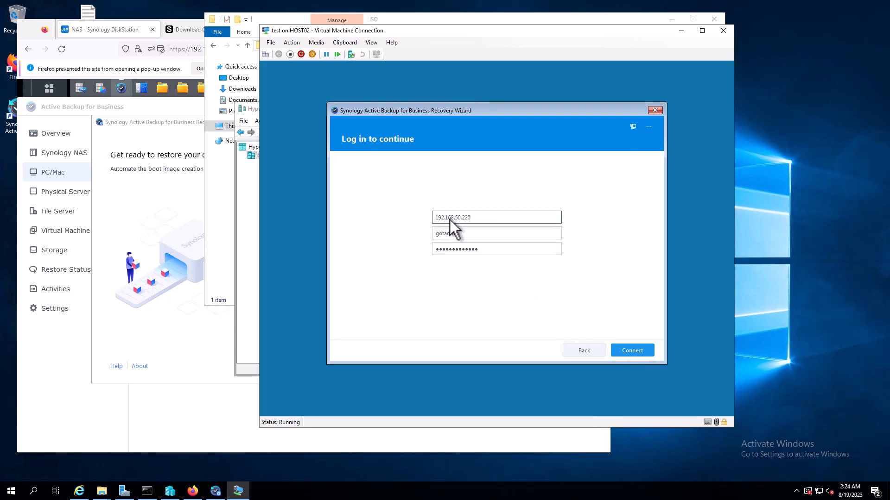
{"action": "left_click_drag", "start_coordinate": [483, 221], "coordinate": [405, 218]}
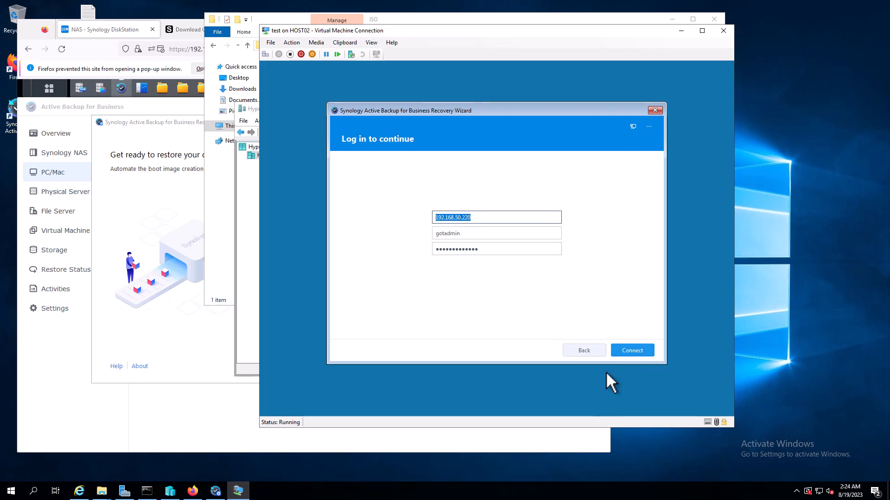
{"action": "left_click", "coordinate": [646, 347]}
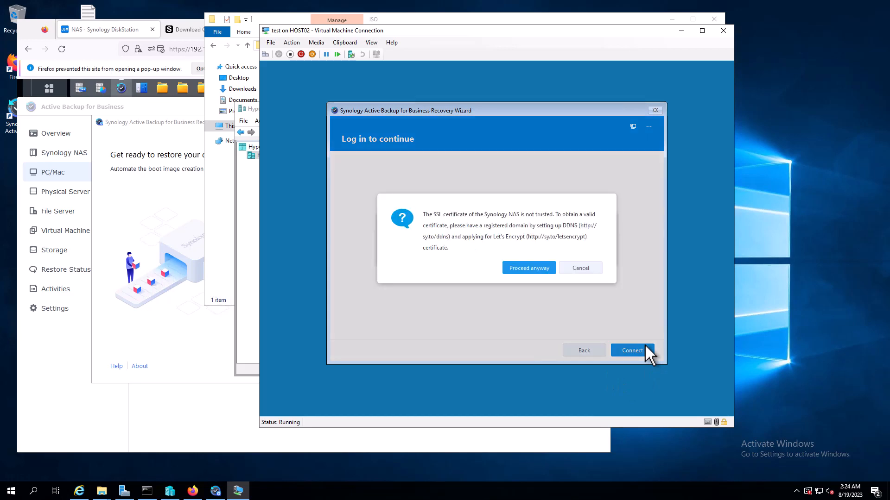
{"action": "left_click", "coordinate": [533, 268]}
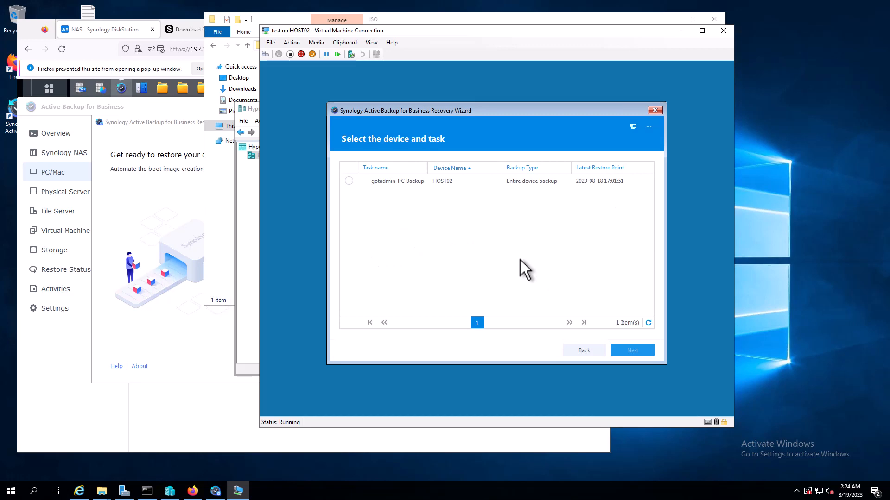
Select HOST02's entire device backup task and set the restore mode to Manually restore specified volumes (Advanced).
{"action": "left_click", "coordinate": [349, 182]}
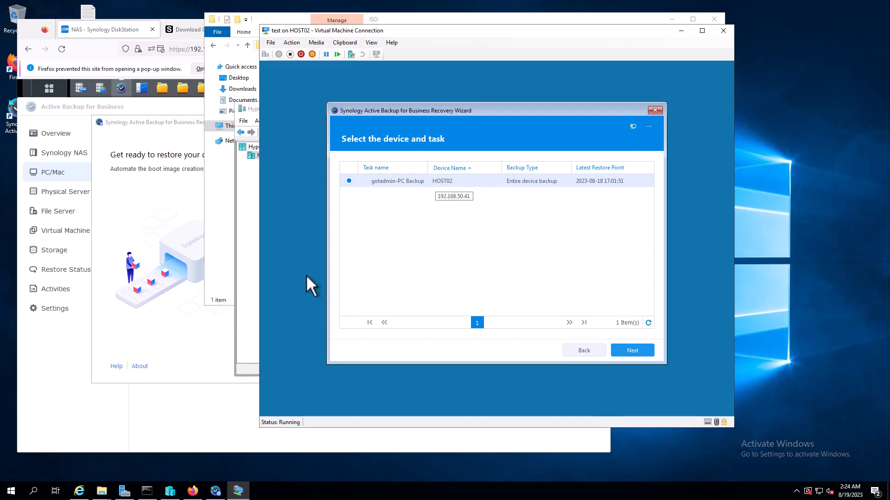
{"action": "left_click", "coordinate": [100, 491]}
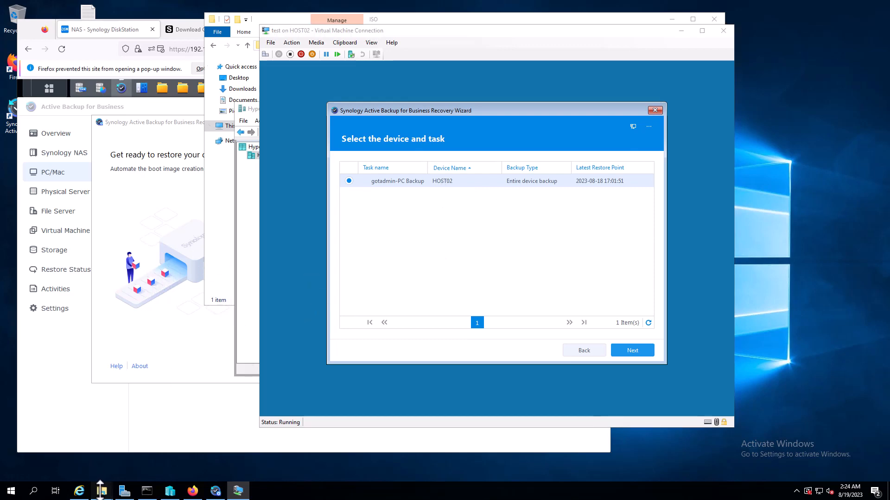
{"action": "left_click", "coordinate": [402, 277]}
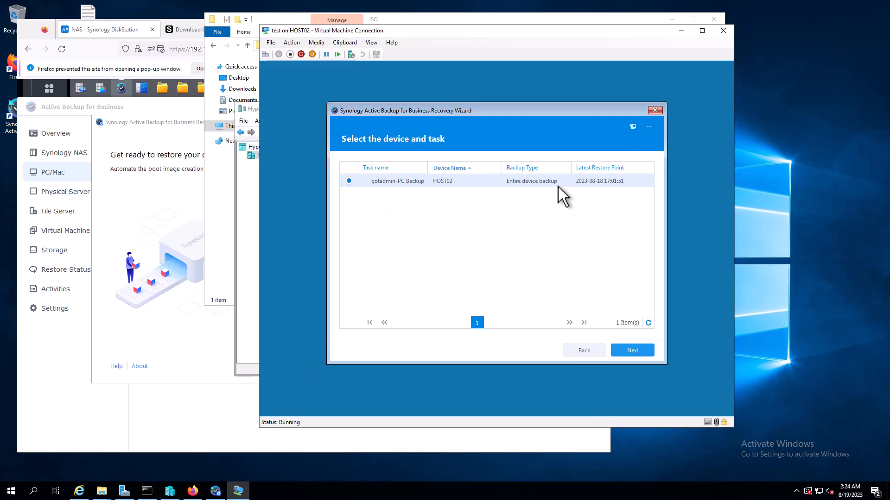
{"action": "left_click", "coordinate": [630, 350]}
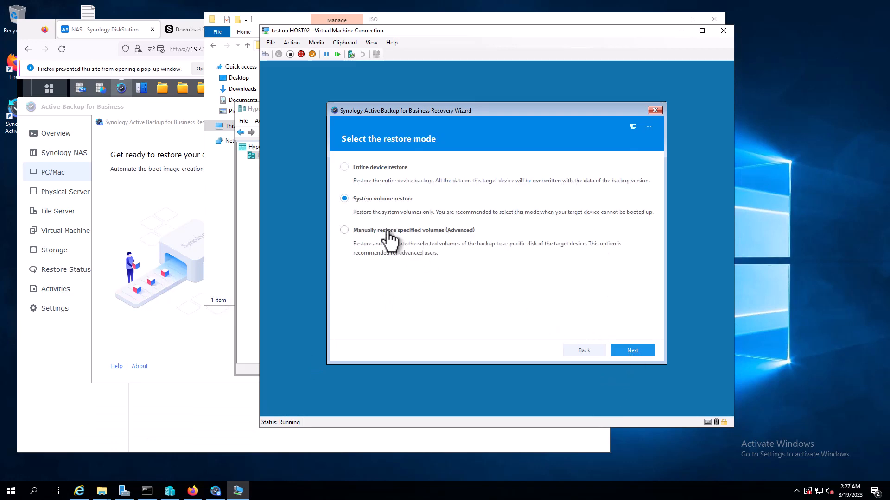
{"action": "left_click", "coordinate": [344, 230]}
{"action": "left_click", "coordinate": [630, 351]}
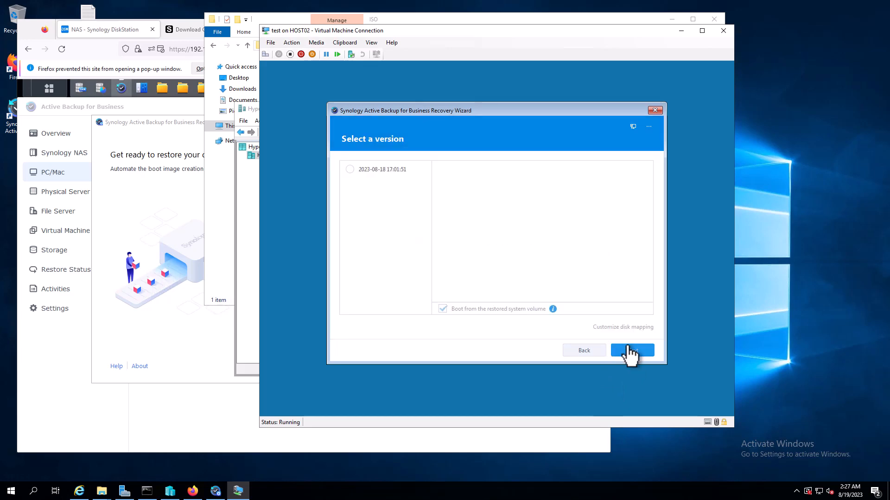
{"action": "left_click", "coordinate": [358, 172]}
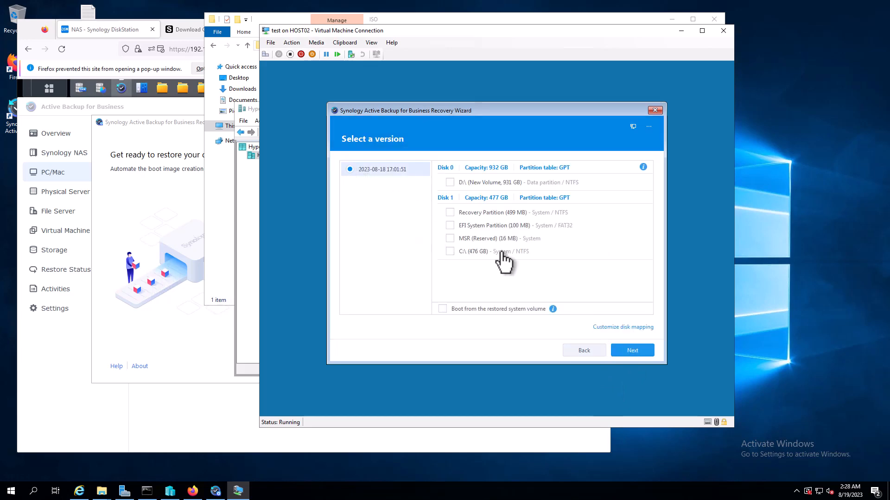
{"action": "left_click", "coordinate": [450, 225]}
{"action": "left_click", "coordinate": [450, 238]}
{"action": "left_click", "coordinate": [450, 251]}
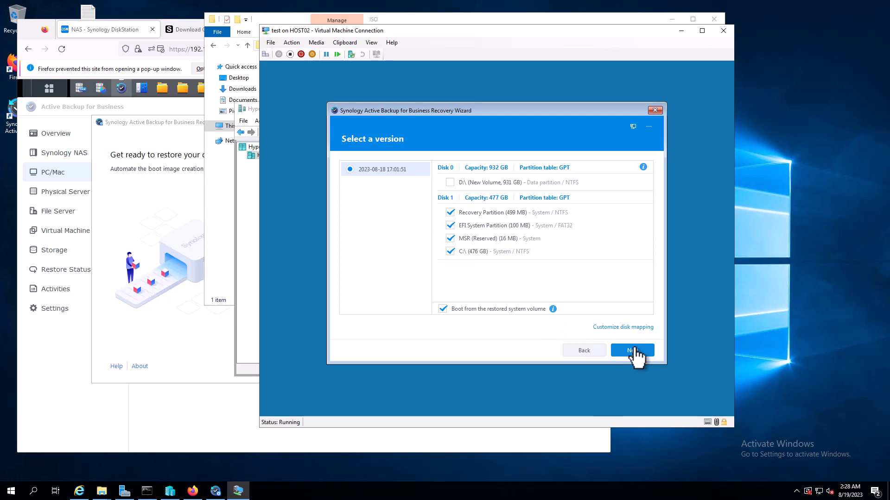
{"action": "left_click", "coordinate": [634, 351]}
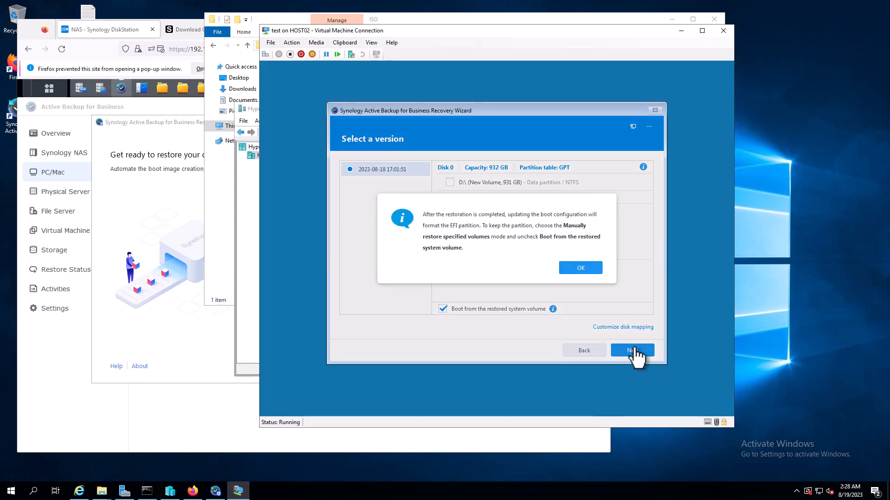
{"action": "left_click", "coordinate": [582, 267]}
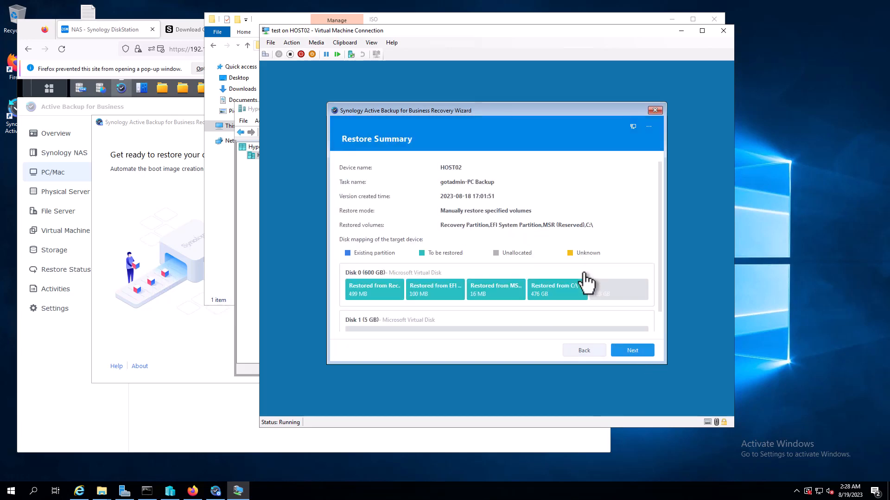
Run the restore from the summary, then finish the recovery wizard and restart the test virtual machine.
{"action": "left_click", "coordinate": [631, 352]}
{"action": "left_click", "coordinate": [545, 257]}
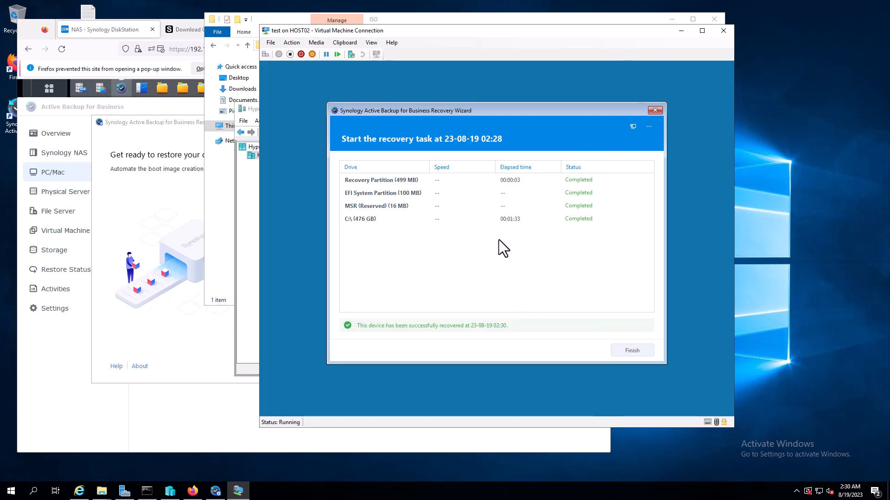
{"action": "left_click", "coordinate": [626, 351]}
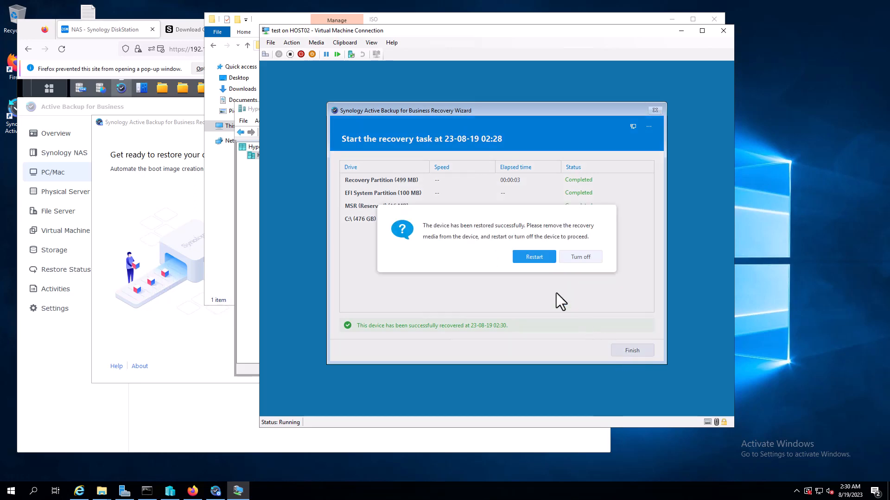
{"action": "left_click", "coordinate": [537, 259]}
{"action": "left_click", "coordinate": [536, 257]}
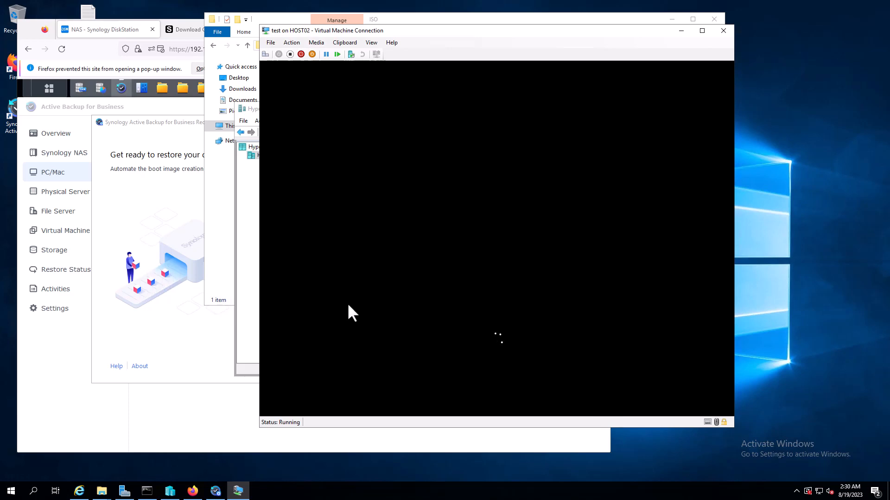
Minimize the NAS browser window, then finish and close the Recovery Media Creator along with the ISO folder it opens.
{"action": "left_click", "coordinate": [32, 35]}
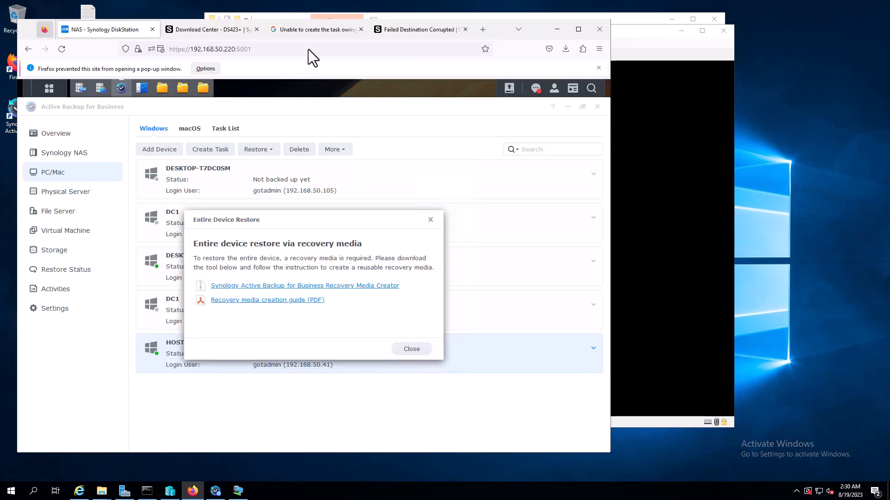
{"action": "left_click", "coordinate": [554, 35]}
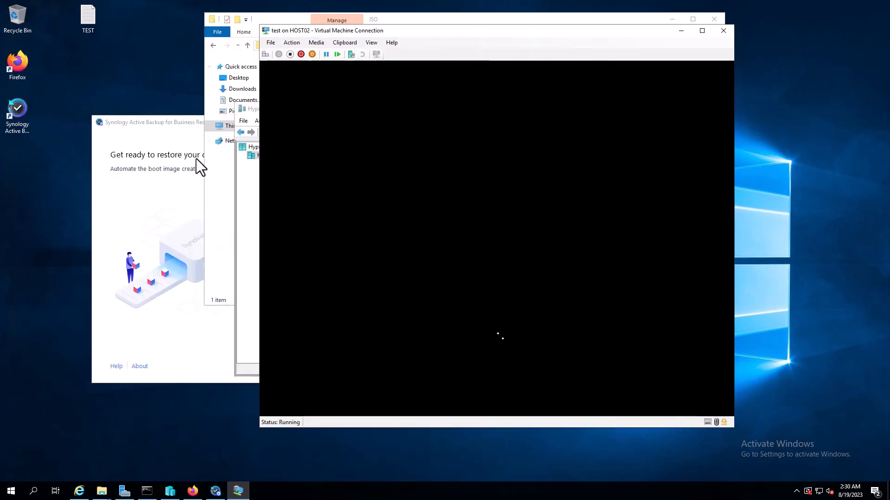
{"action": "left_click", "coordinate": [184, 172]}
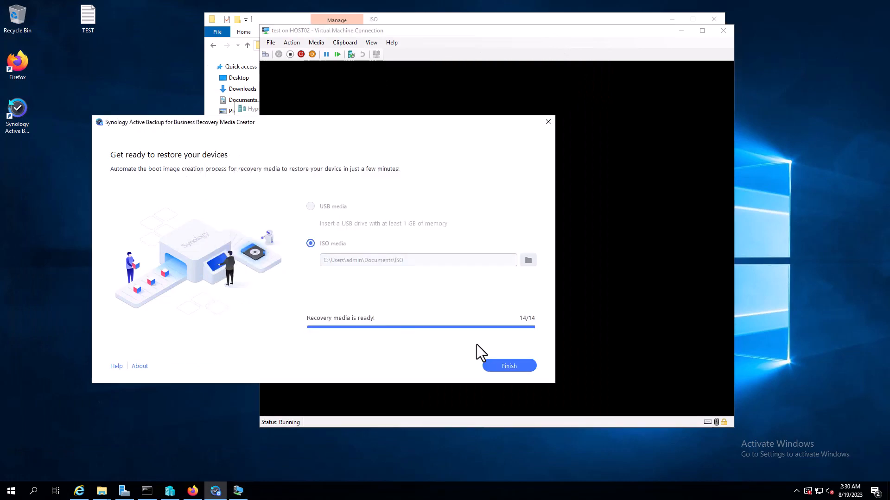
{"action": "left_click", "coordinate": [516, 366]}
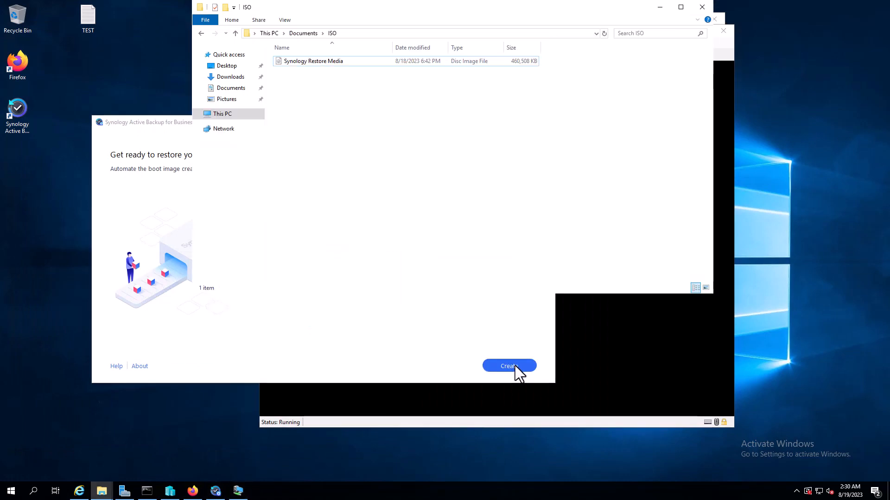
{"action": "left_click", "coordinate": [702, 7]}
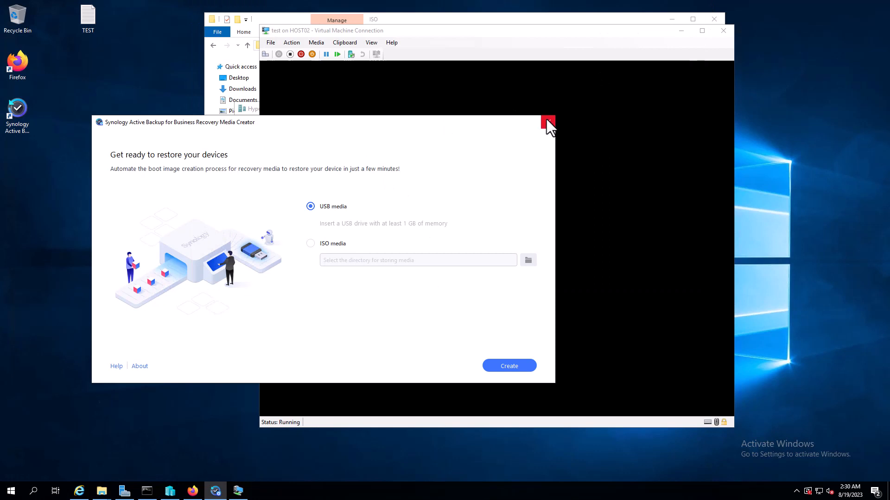
{"action": "left_click", "coordinate": [548, 122]}
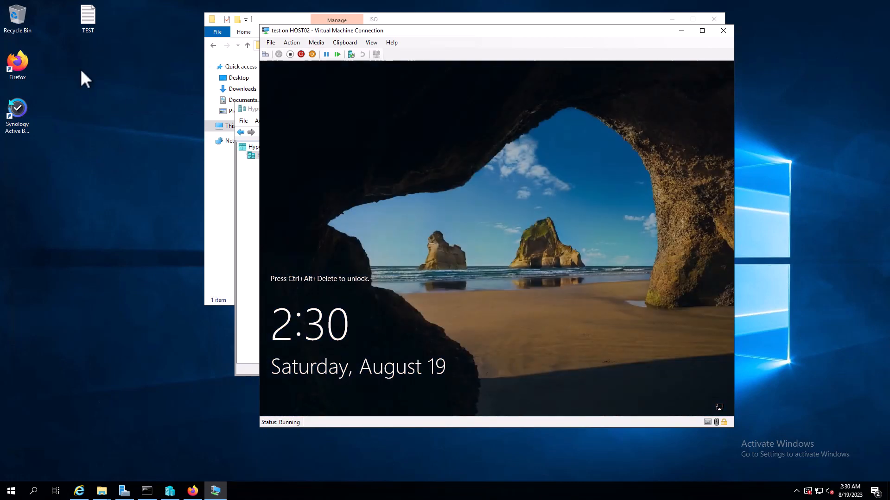
Send Ctrl+Alt+Delete to the restored test virtual machine and sign in to the admin account with its password.
{"action": "left_click", "coordinate": [88, 30]}
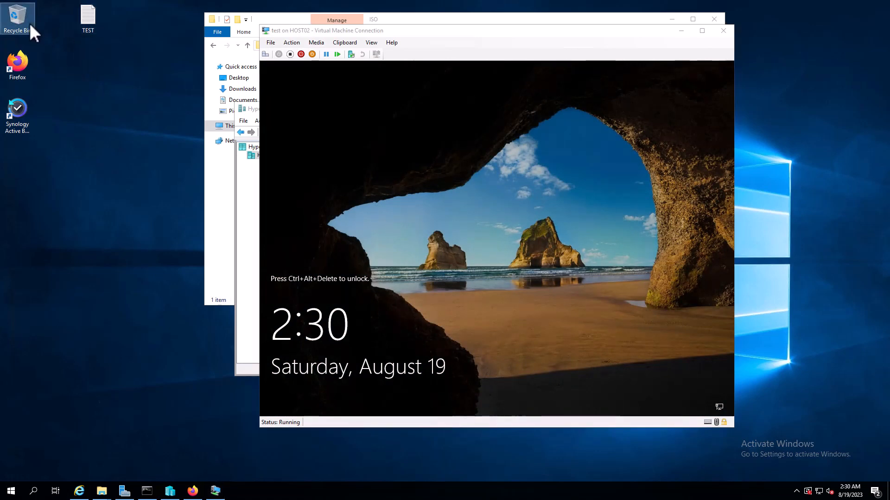
{"action": "left_click", "coordinate": [21, 107]}
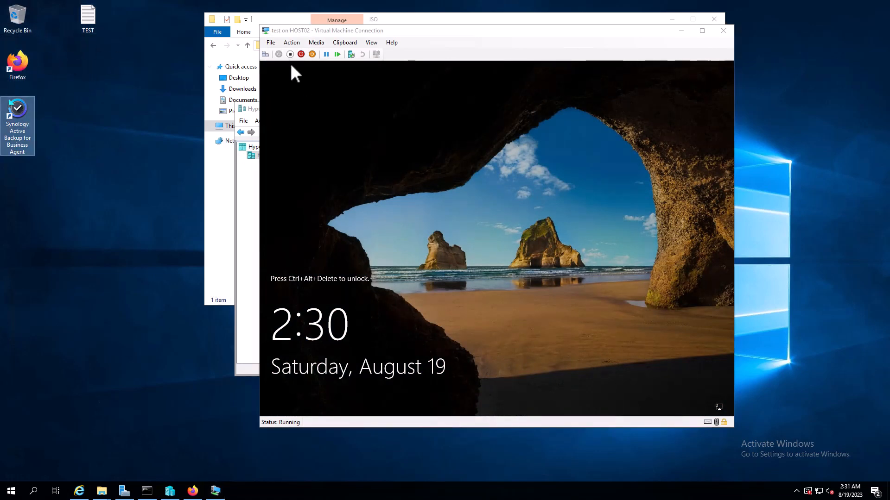
{"action": "left_click", "coordinate": [268, 56]}
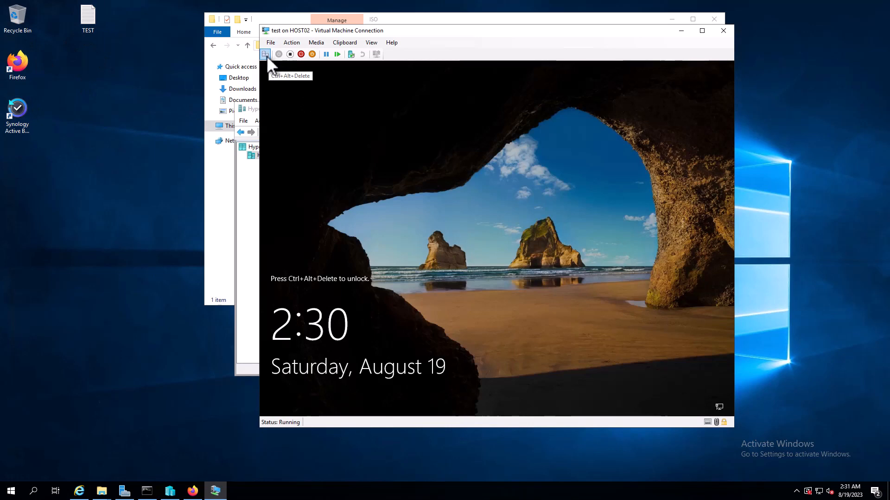
{"action": "left_click", "coordinate": [263, 55]}
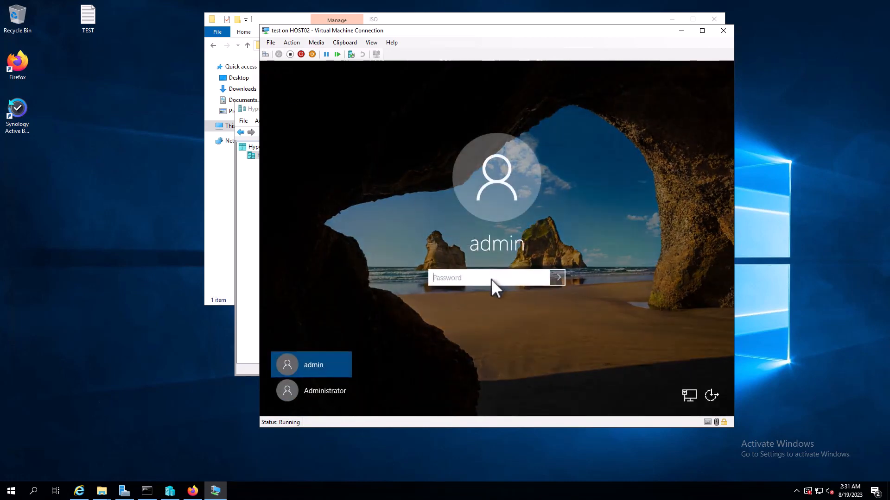
{"action": "type", "text": "•••••••"}
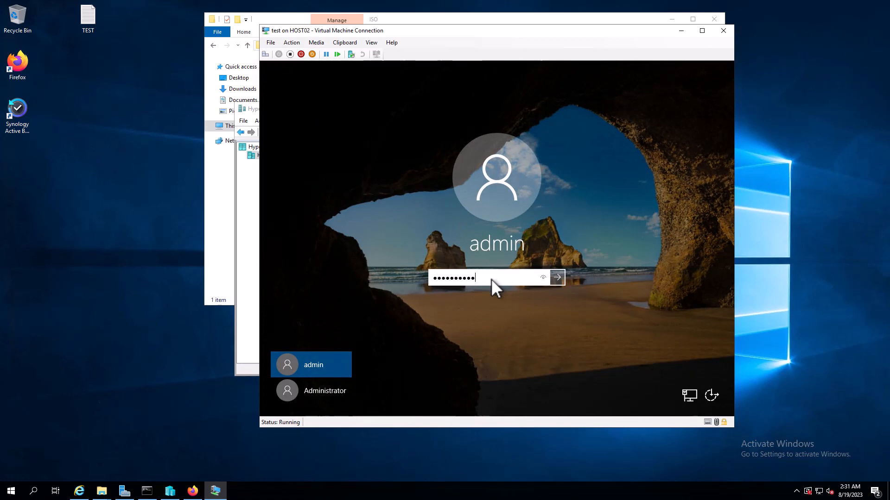
{"action": "key", "text": "Return"}
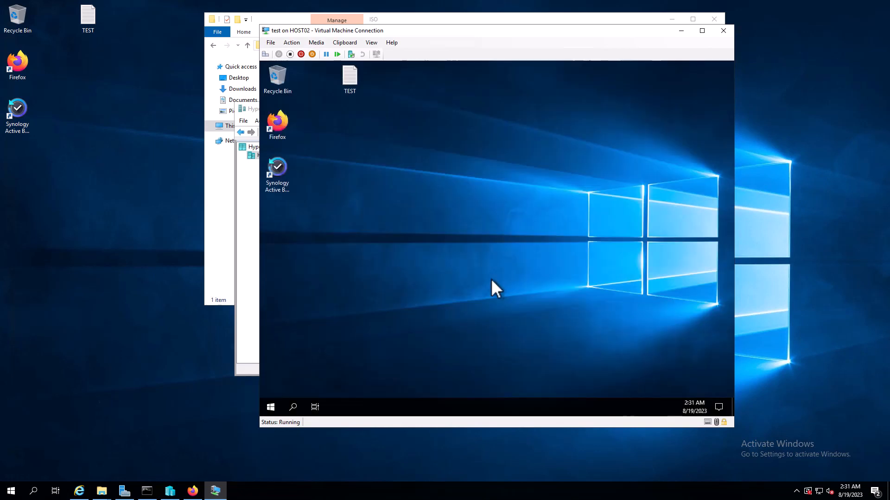
Minimize the host's ISO folder window and reposition the test virtual machine's connection window on the desktop.
{"action": "left_click", "coordinate": [470, 17]}
{"action": "left_click", "coordinate": [672, 19]}
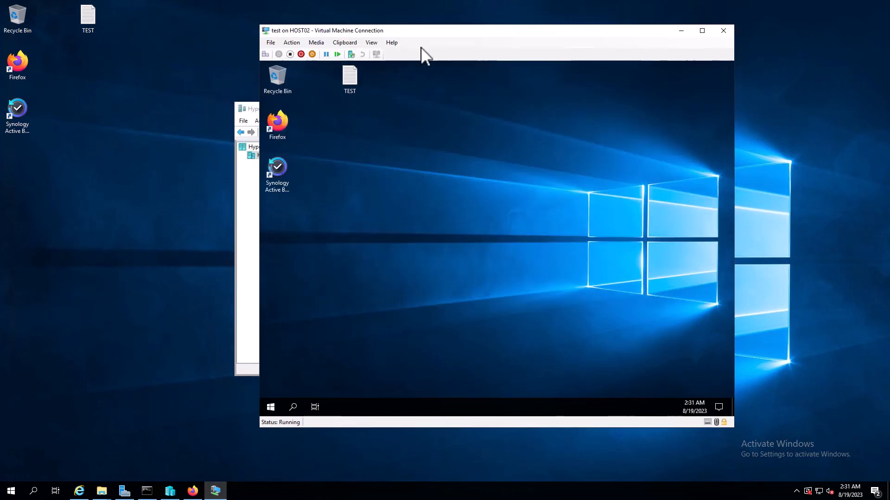
{"action": "mouse_move", "coordinate": [452, 31]}
{"action": "left_mouse_down"}
{"action": "mouse_move", "coordinate": [387, 29]}
{"action": "mouse_move", "coordinate": [462, 37]}
{"action": "left_mouse_up"}
Close the Downloads folder and the Windows Admin Center notice inside the test virtual machine, and move its connection window beside the host's Downloads folder.
{"action": "left_click", "coordinate": [535, 296]}
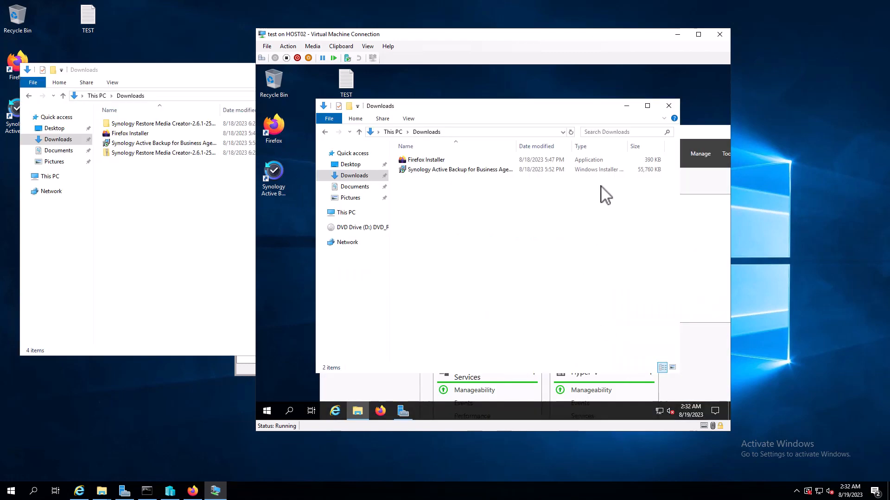
{"action": "left_click", "coordinate": [669, 106]}
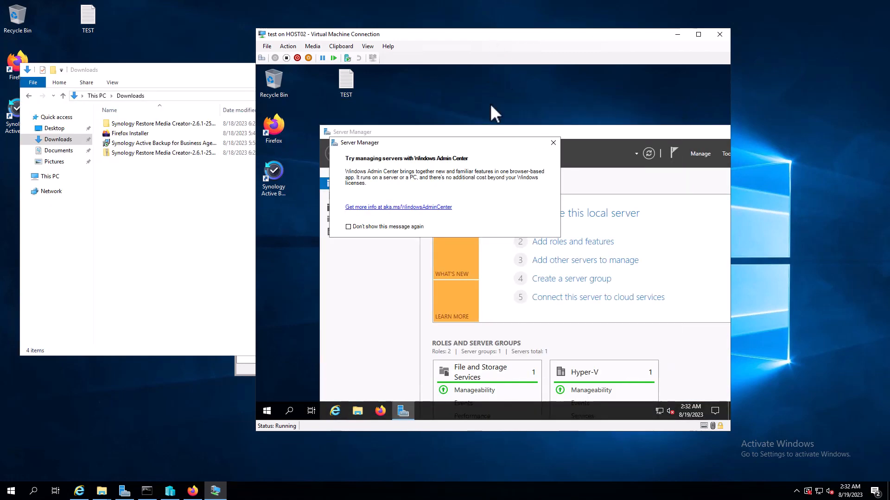
{"action": "left_click", "coordinate": [553, 142]}
{"action": "left_click_drag", "start_coordinate": [492, 35], "coordinate": [392, 67]}
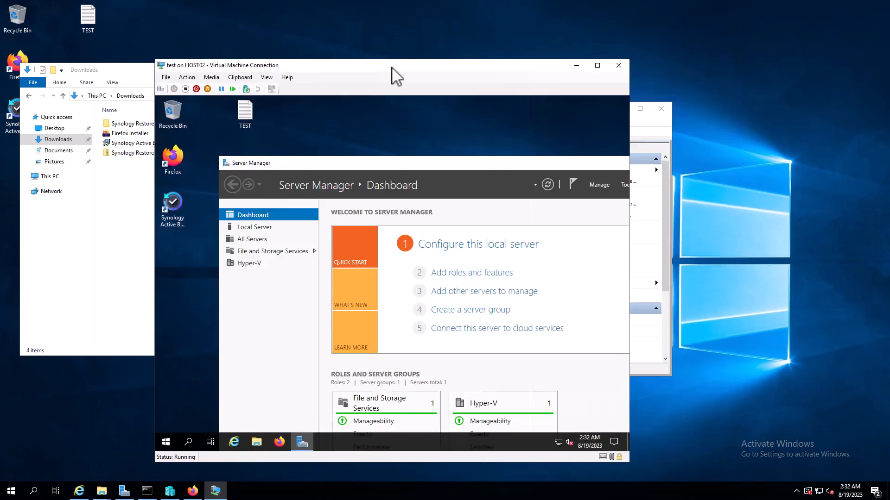